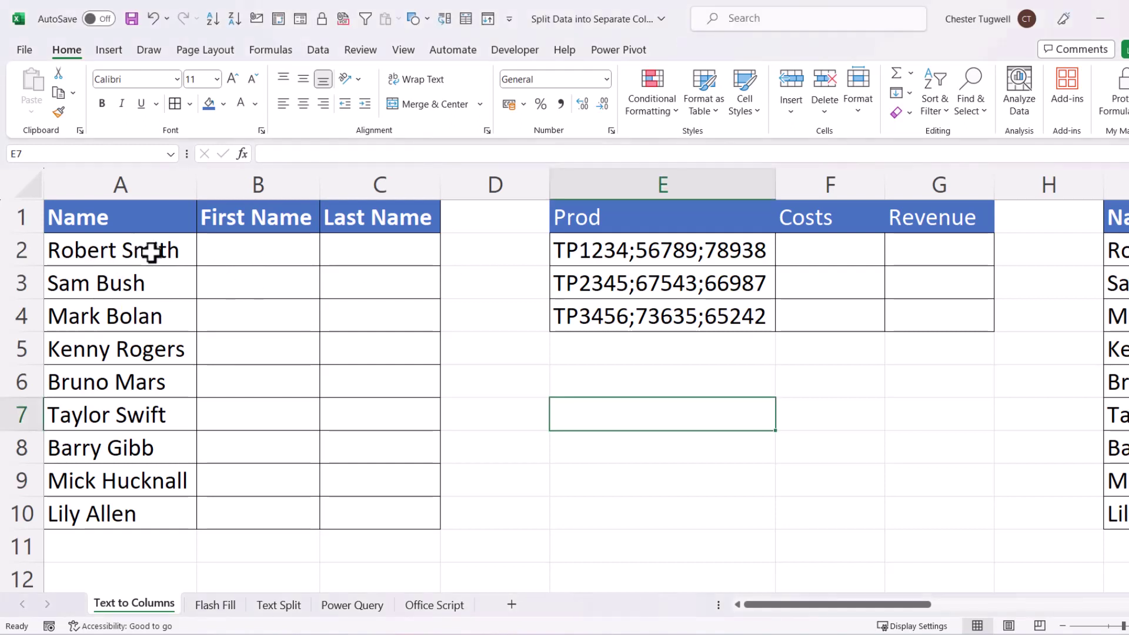
Step: Set up Text to Columns on the names in A2:A10 to split on spaces only
left_click_drag(154, 258, 144, 507)
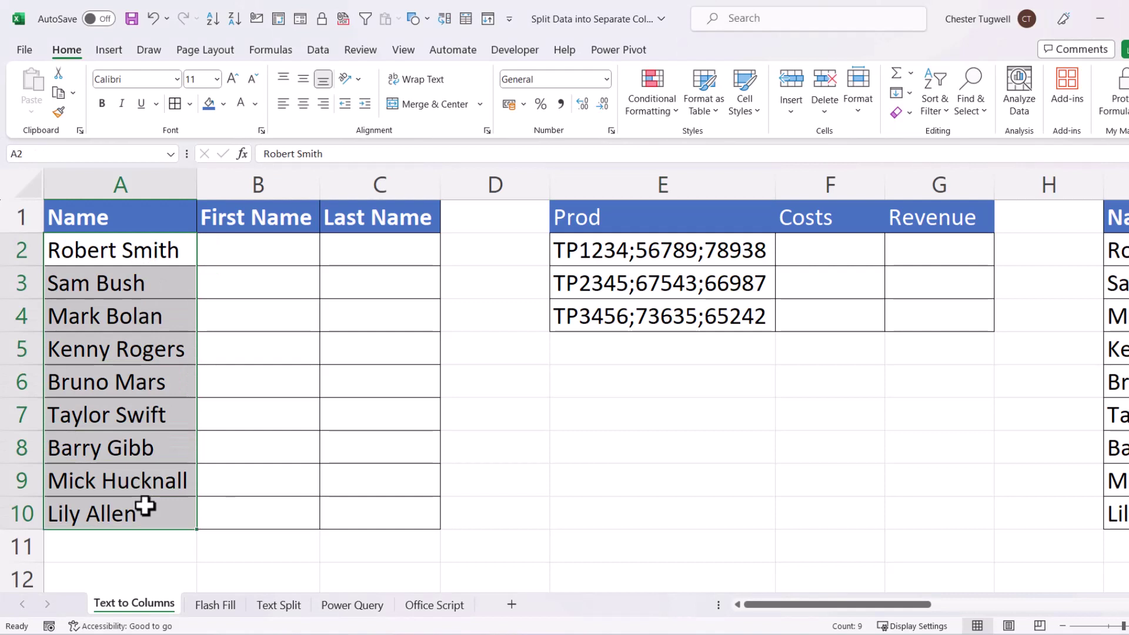
left_click(325, 50)
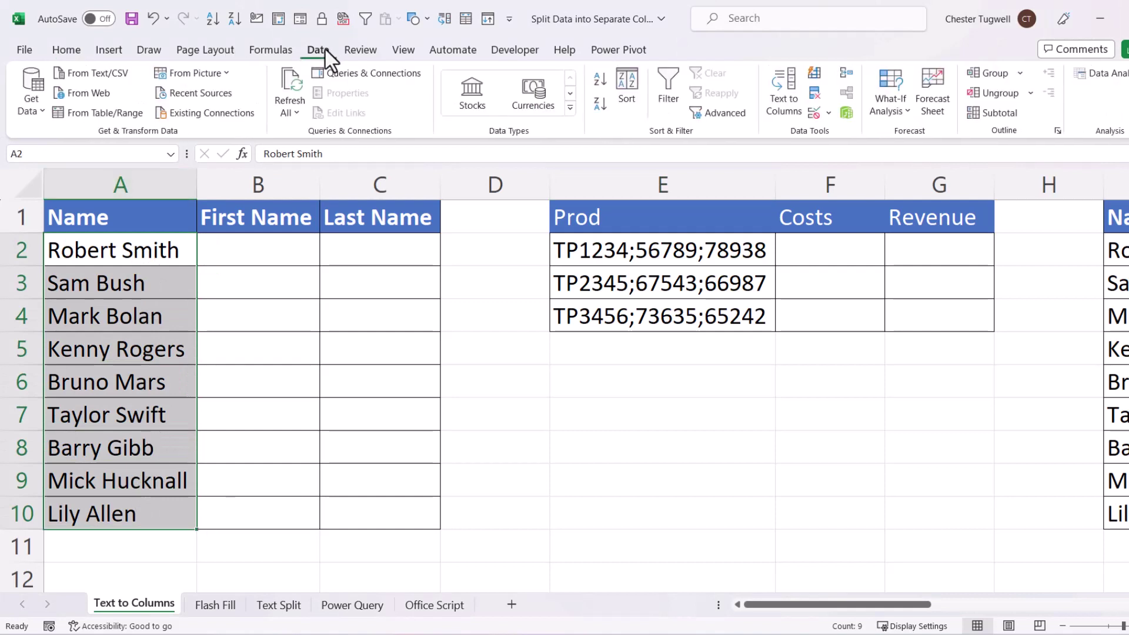
left_click(786, 110)
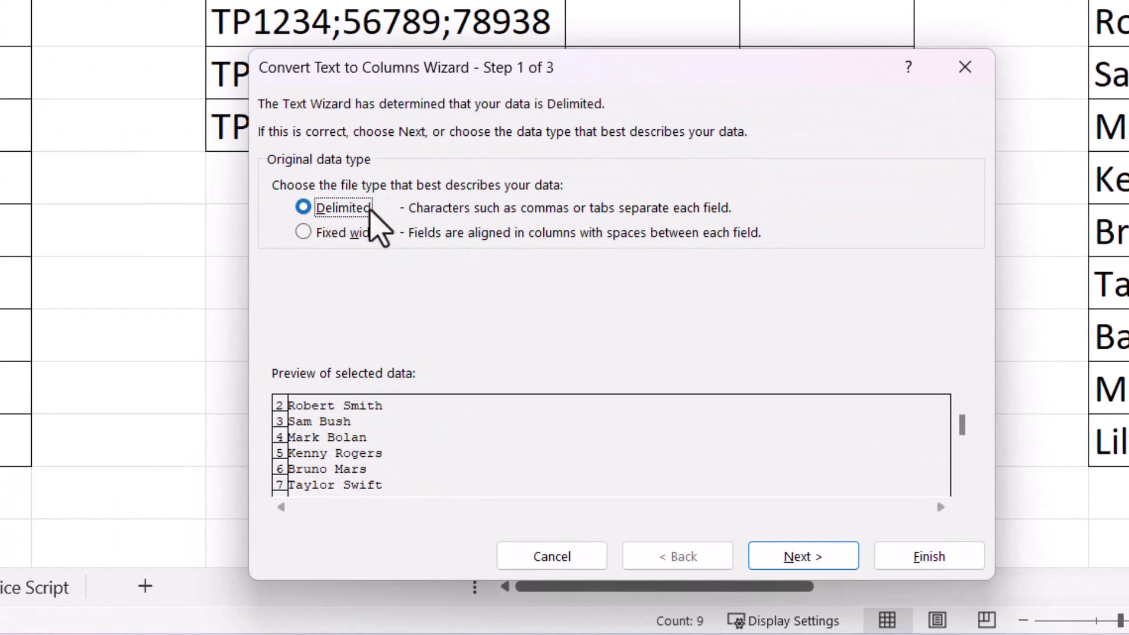
left_click(772, 558)
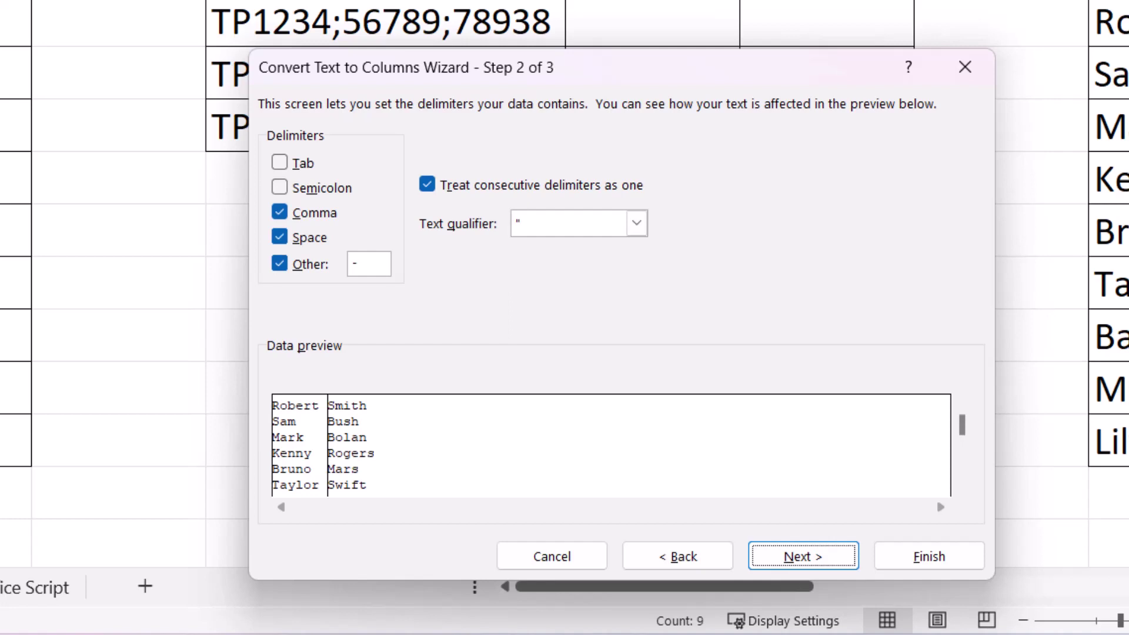
left_click(281, 212)
left_click(280, 264)
left_click(779, 558)
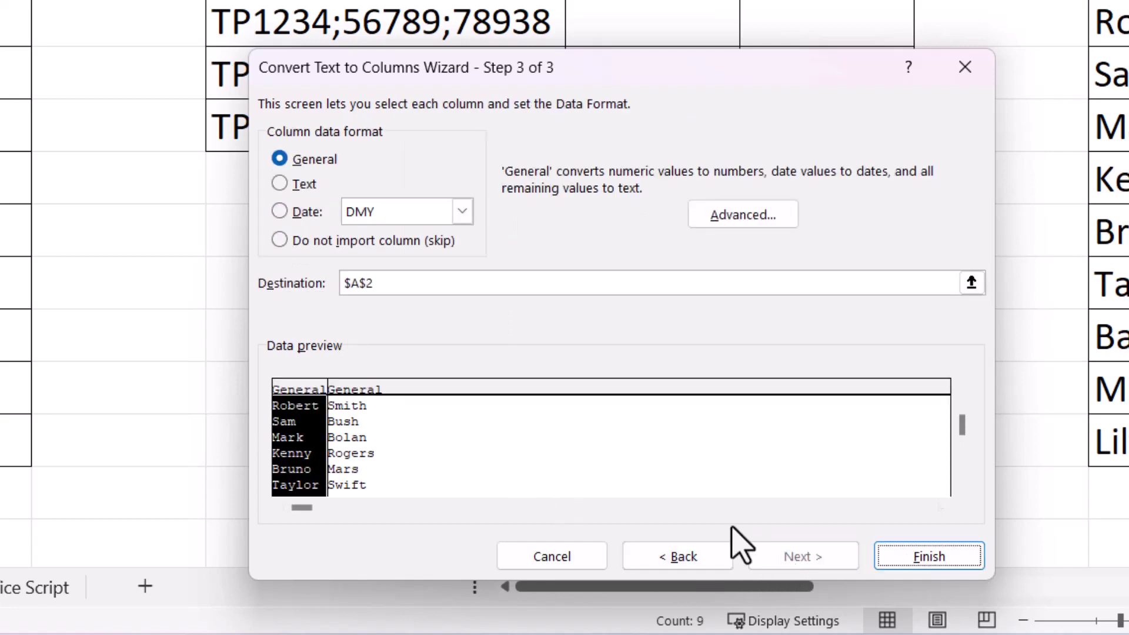
Step: Send the split names to destination $B$2 and finish, overwriting existing cells
left_click(353, 281)
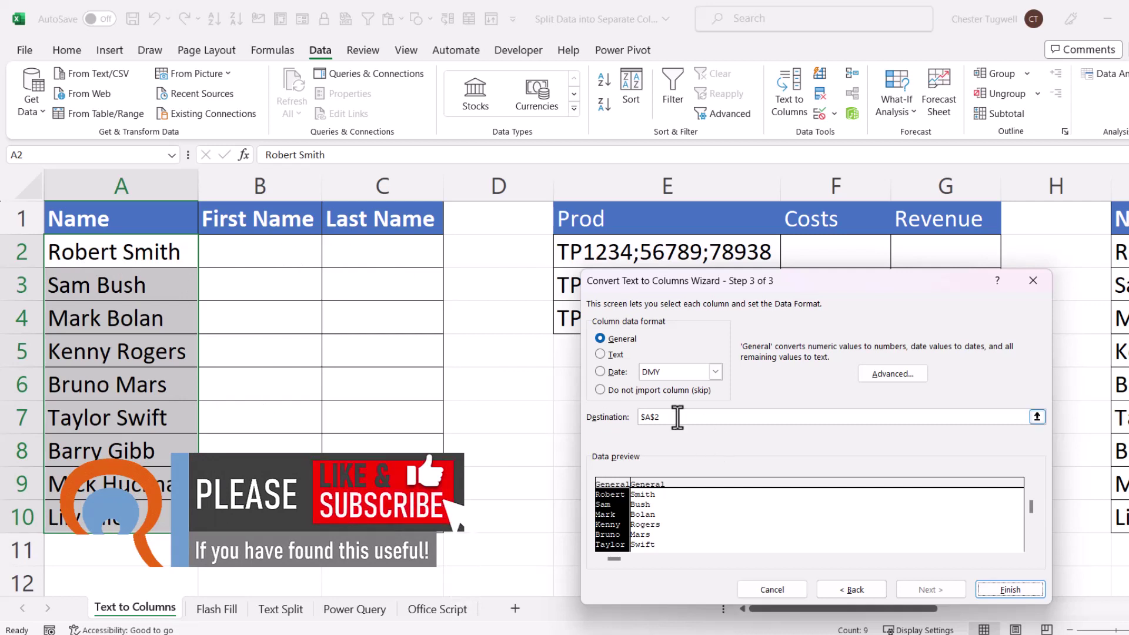
left_click(639, 416)
left_click(272, 255)
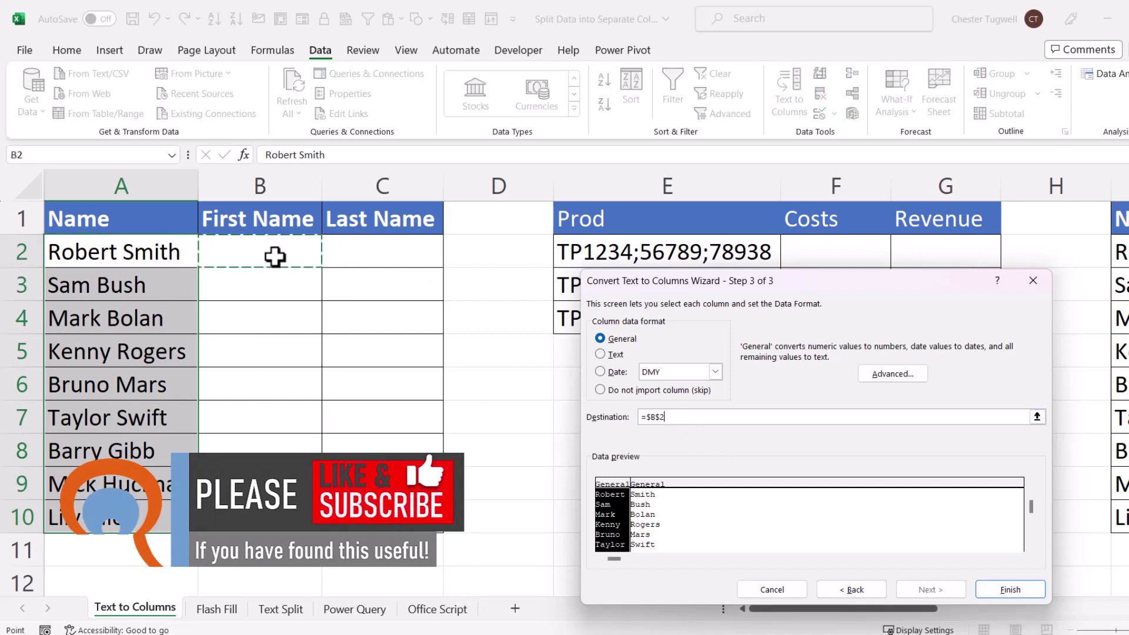
left_click(1017, 591)
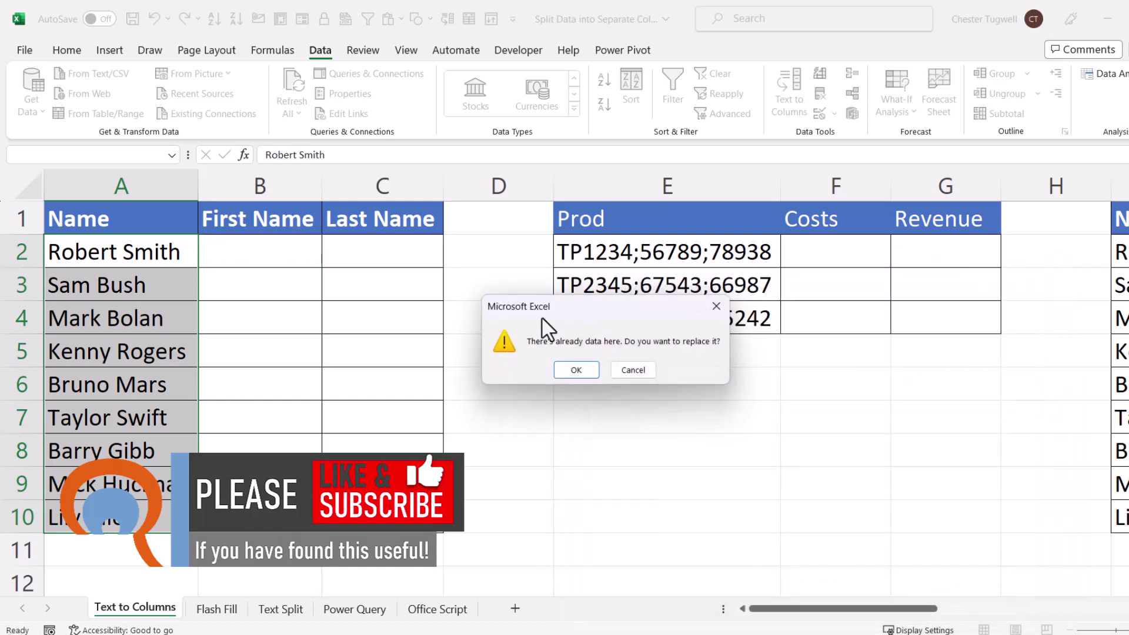
left_click(576, 369)
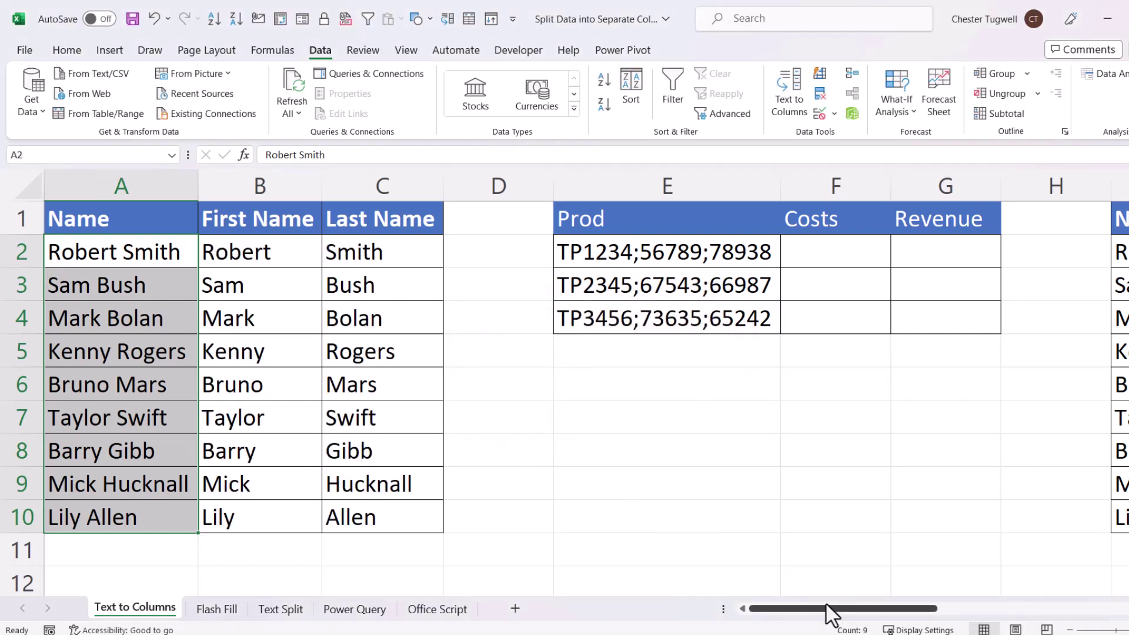
Step: Split the product strings in E2:E4 at semicolons only, replacing the existing data
left_click_drag(829, 618, 893, 618)
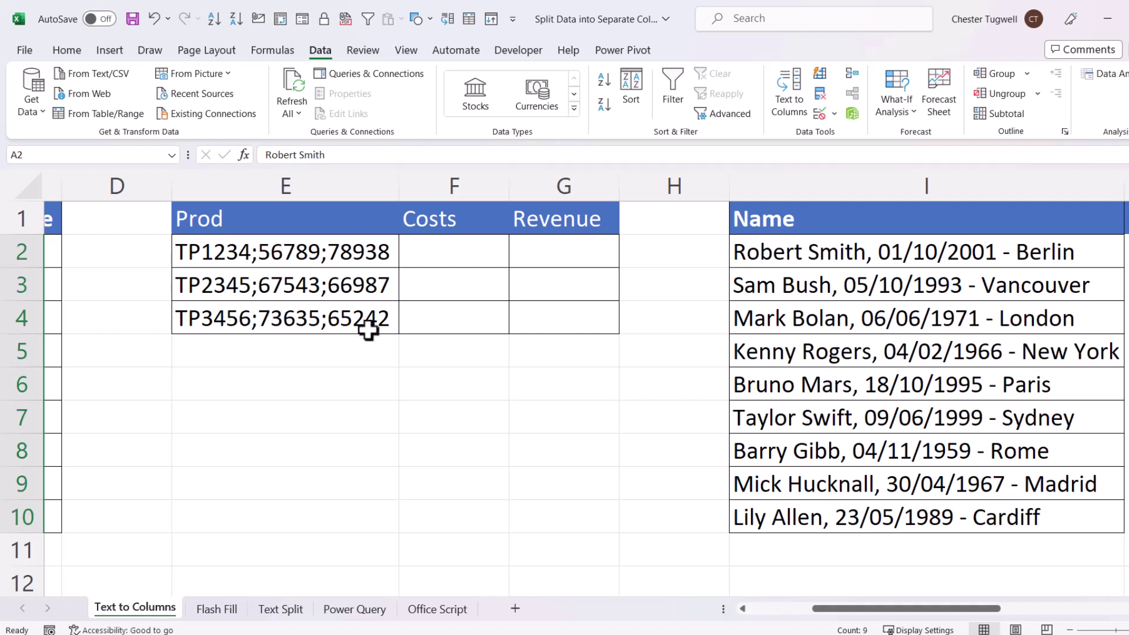
left_click_drag(249, 254, 250, 316)
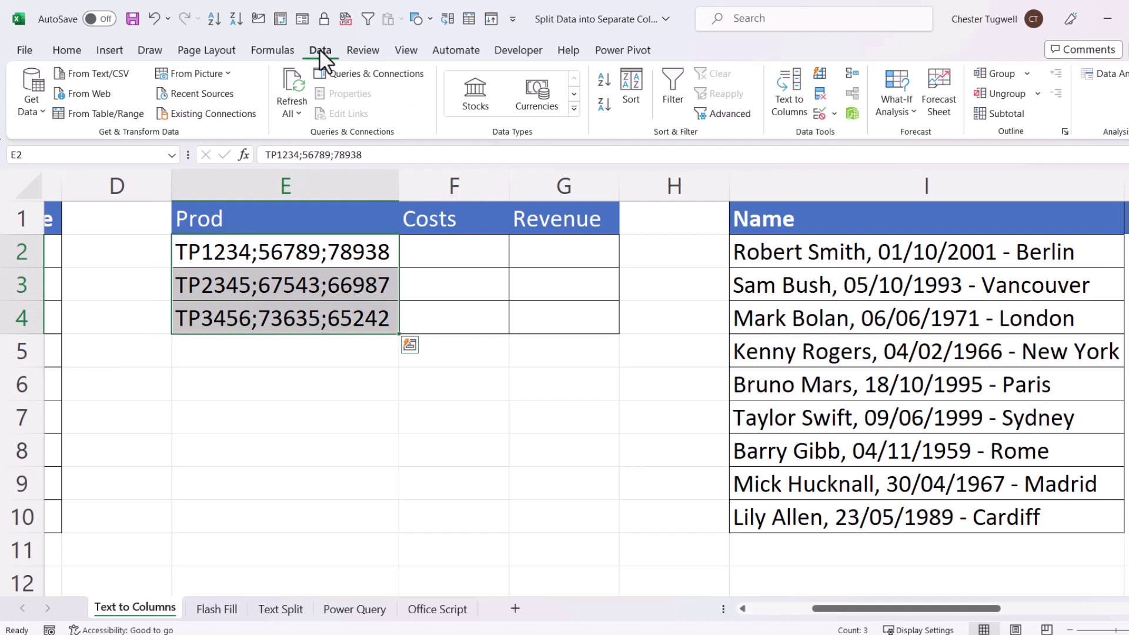
left_click(785, 100)
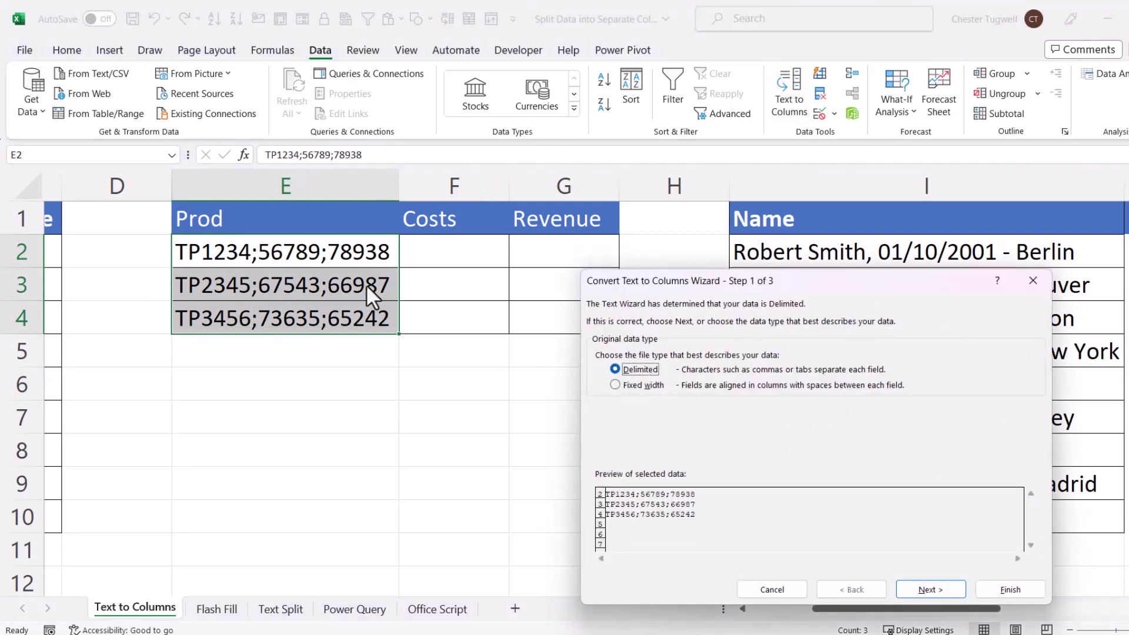
left_click(933, 591)
left_click(600, 387)
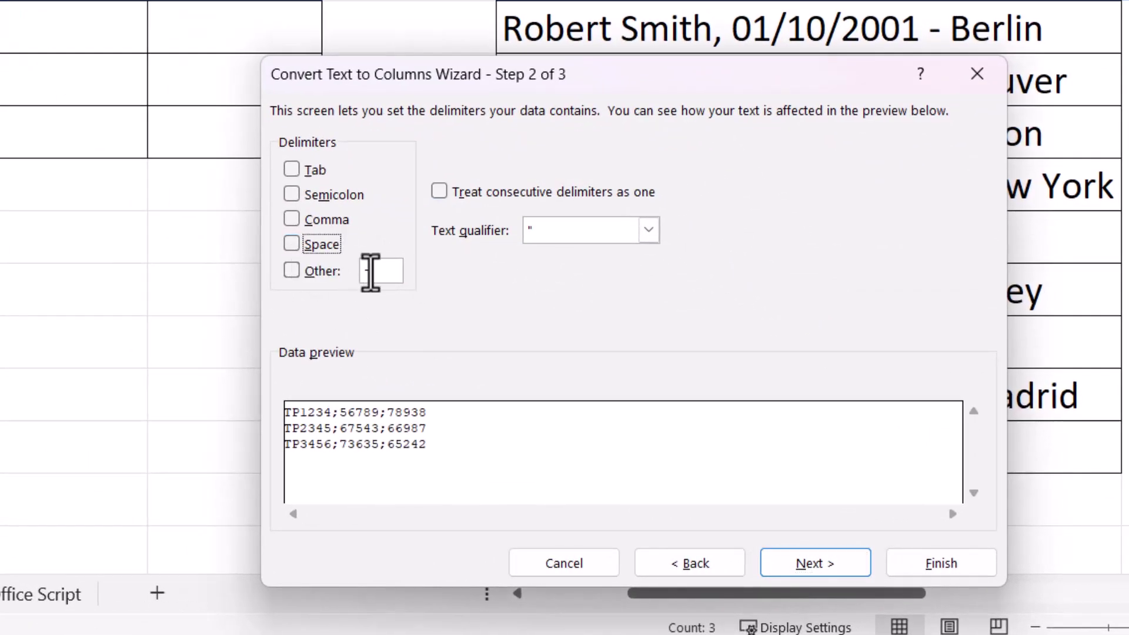
left_click(293, 197)
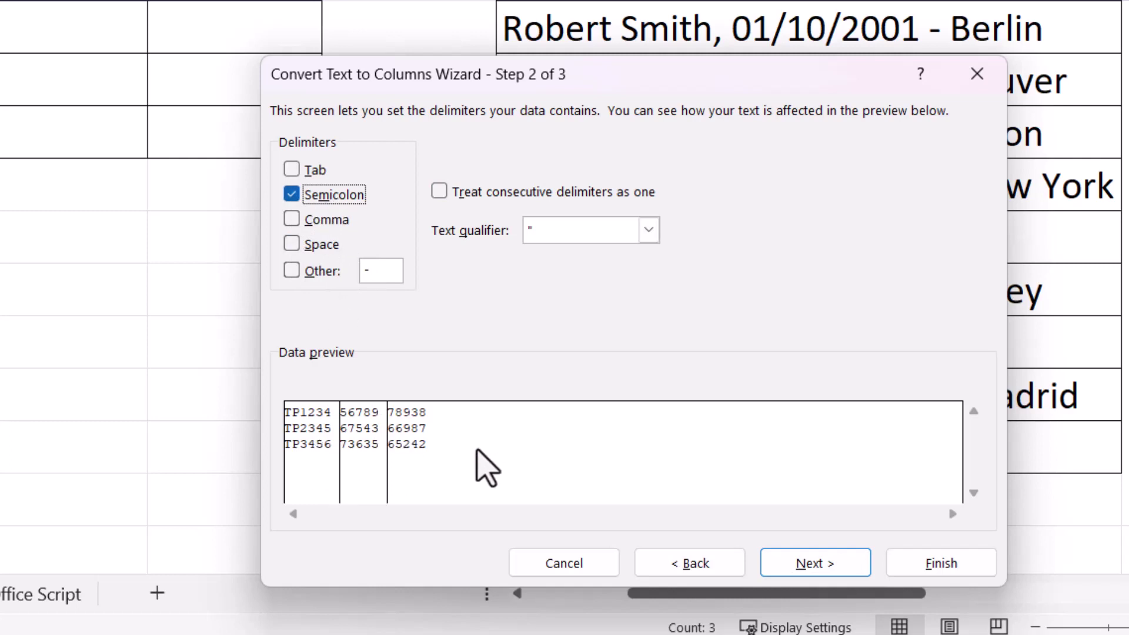
left_click(806, 562)
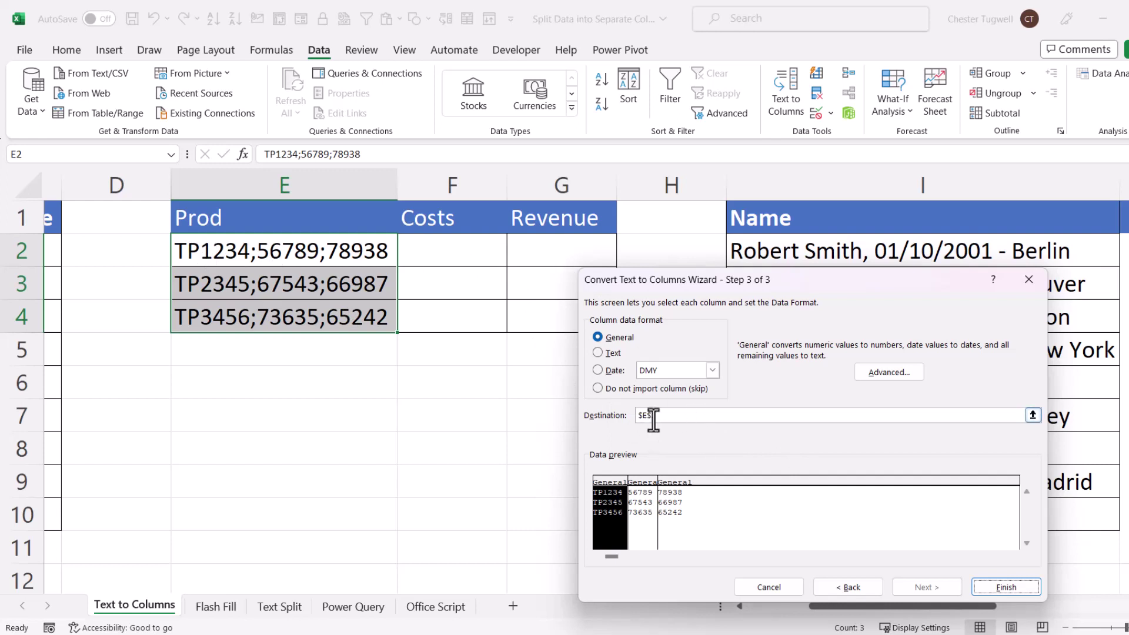
left_click(980, 584)
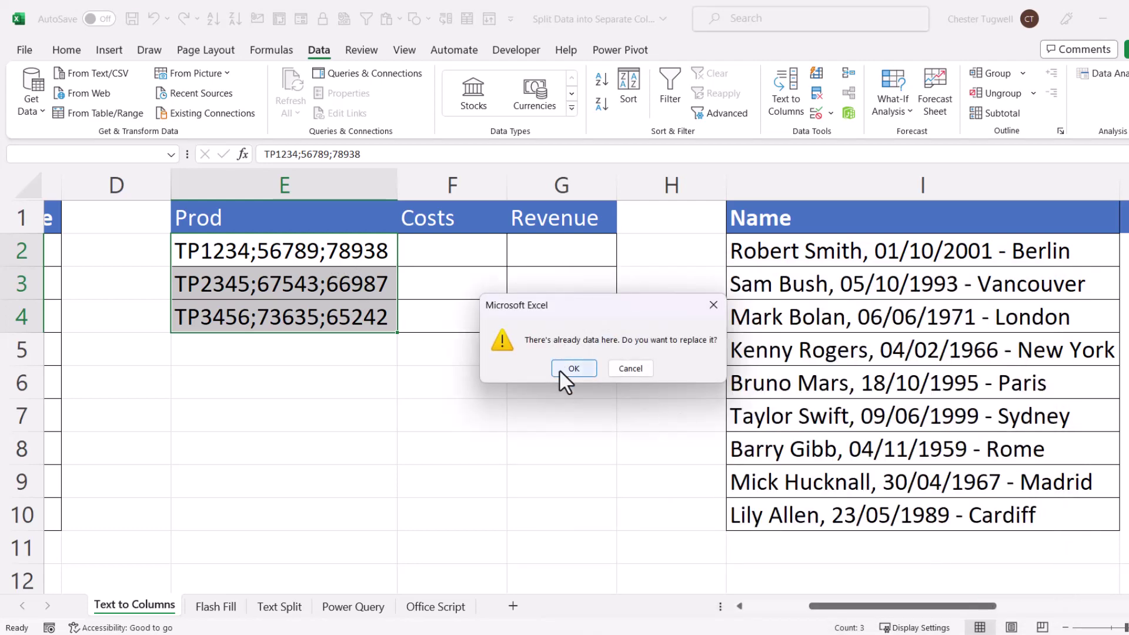
left_click(559, 369)
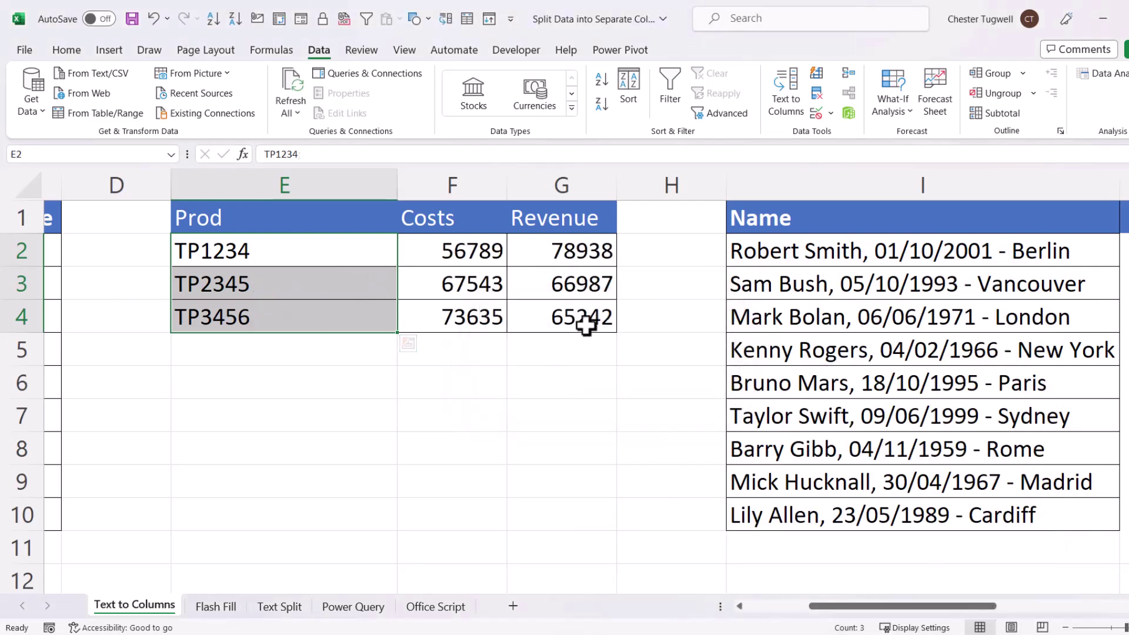
Step: Set Text to Columns on I2:I10 to split at comma, space and Other '-'
left_click_drag(826, 606, 941, 629)
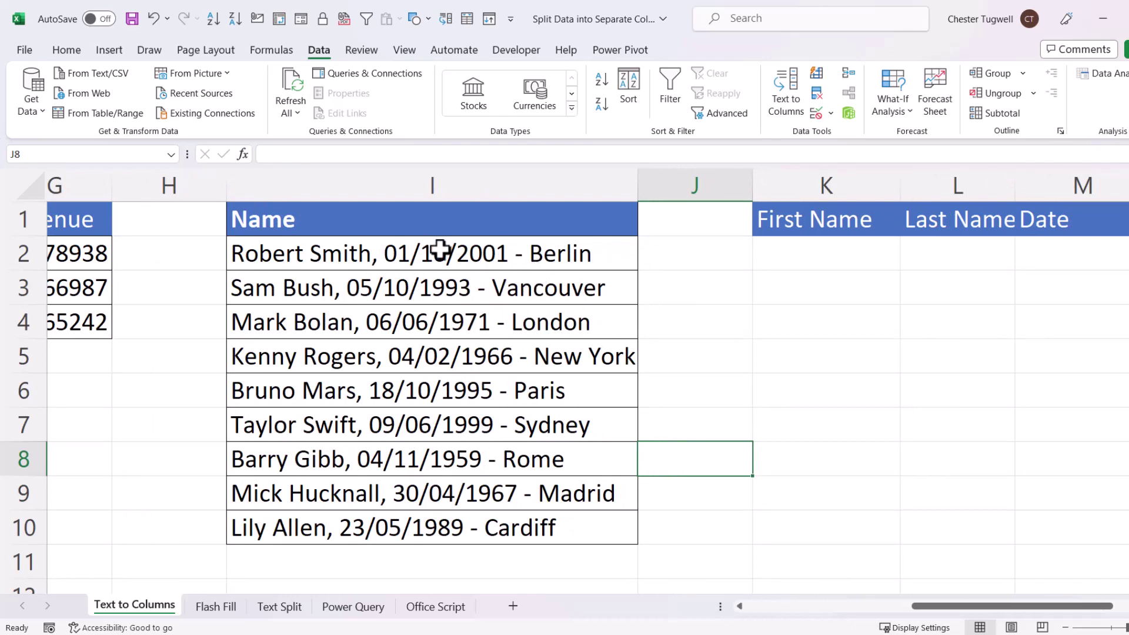
left_click_drag(441, 253, 466, 534)
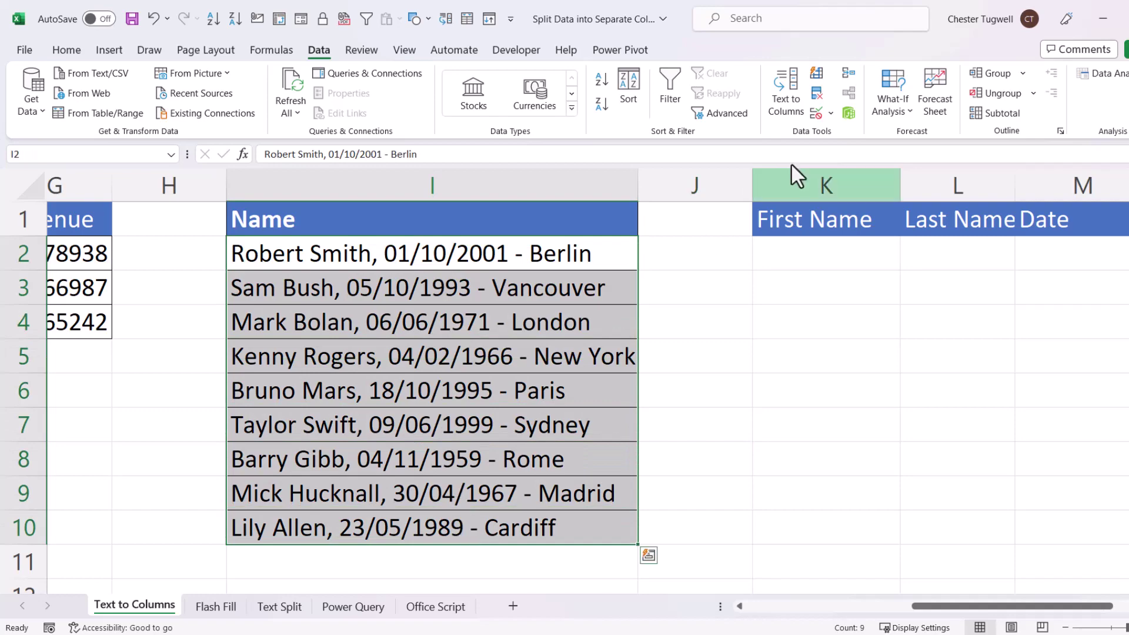
left_click(786, 106)
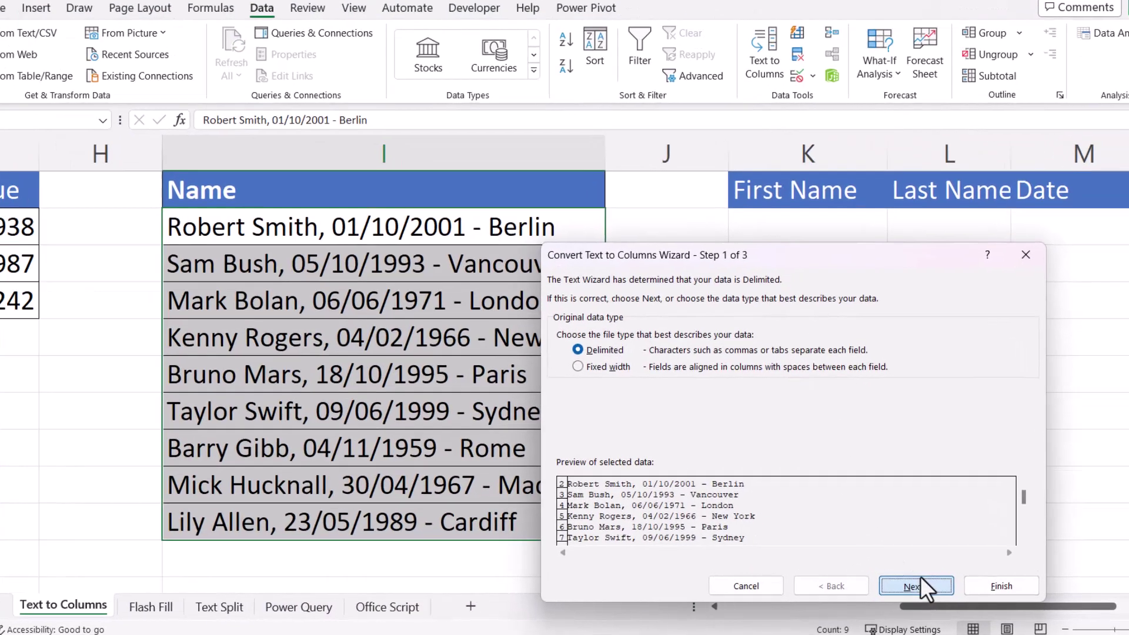
left_click(920, 587)
left_click(346, 223)
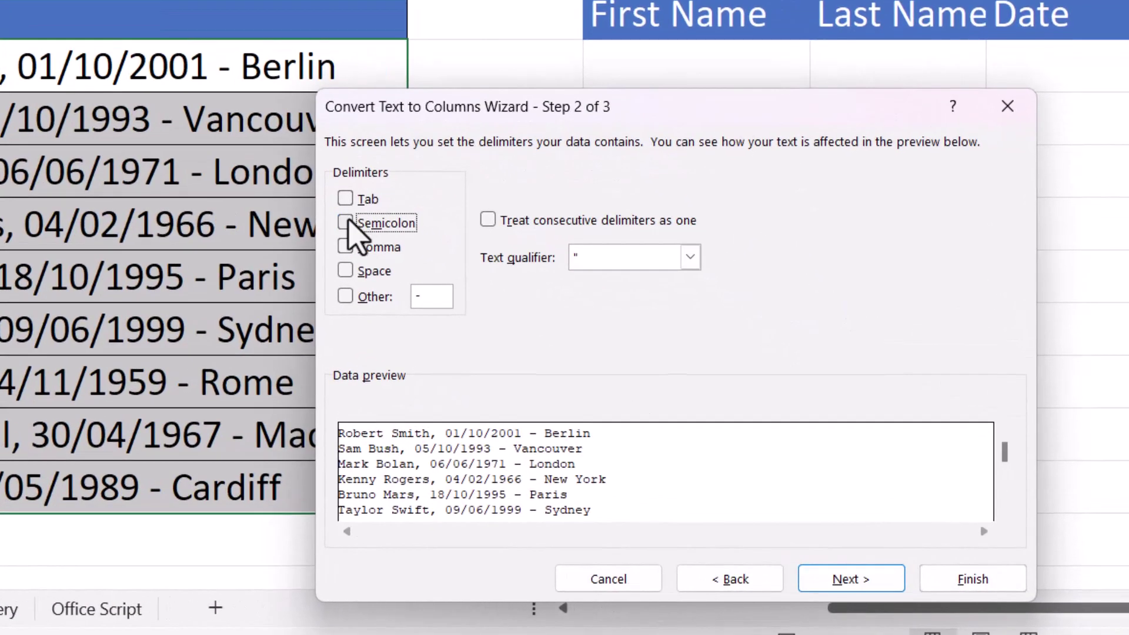
left_click(348, 222)
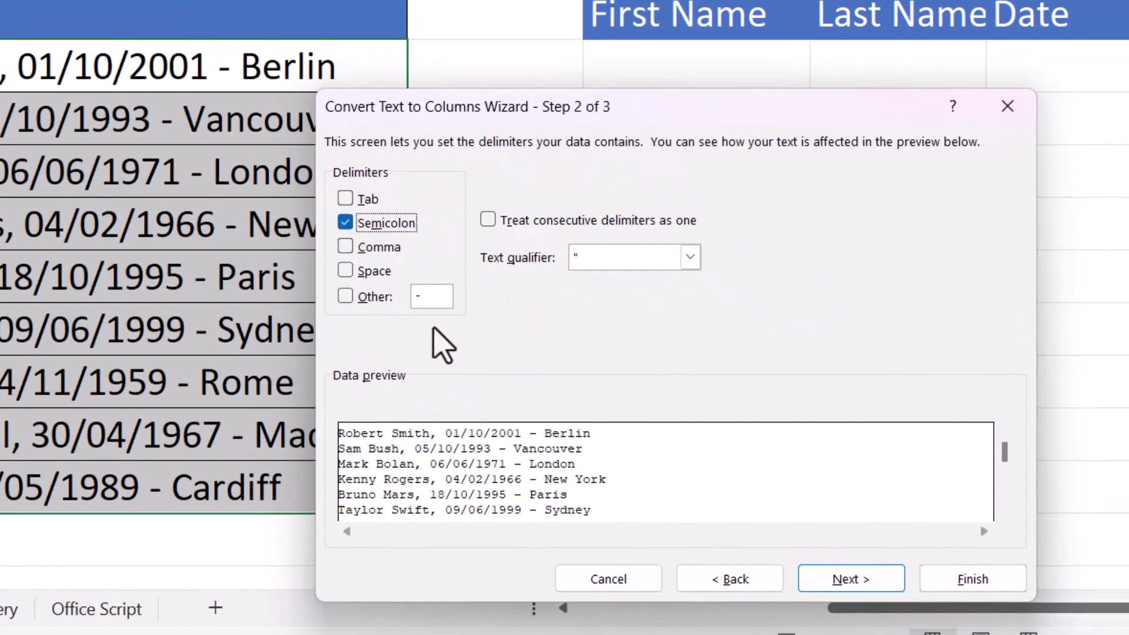
left_click(346, 223)
left_click(345, 247)
left_click(345, 271)
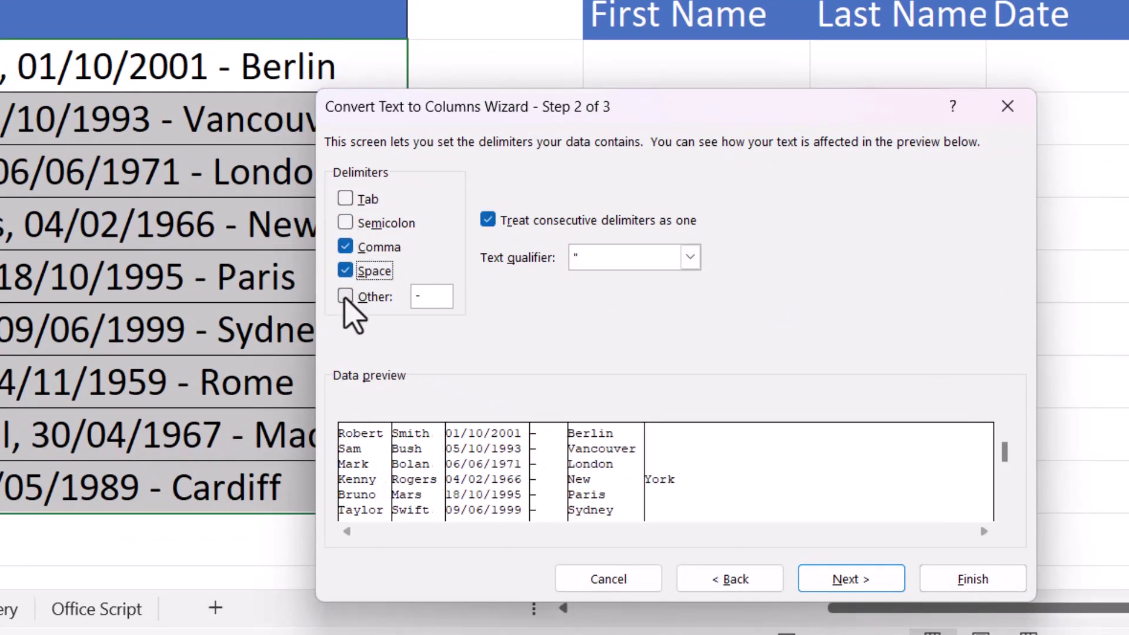
left_click(345, 296)
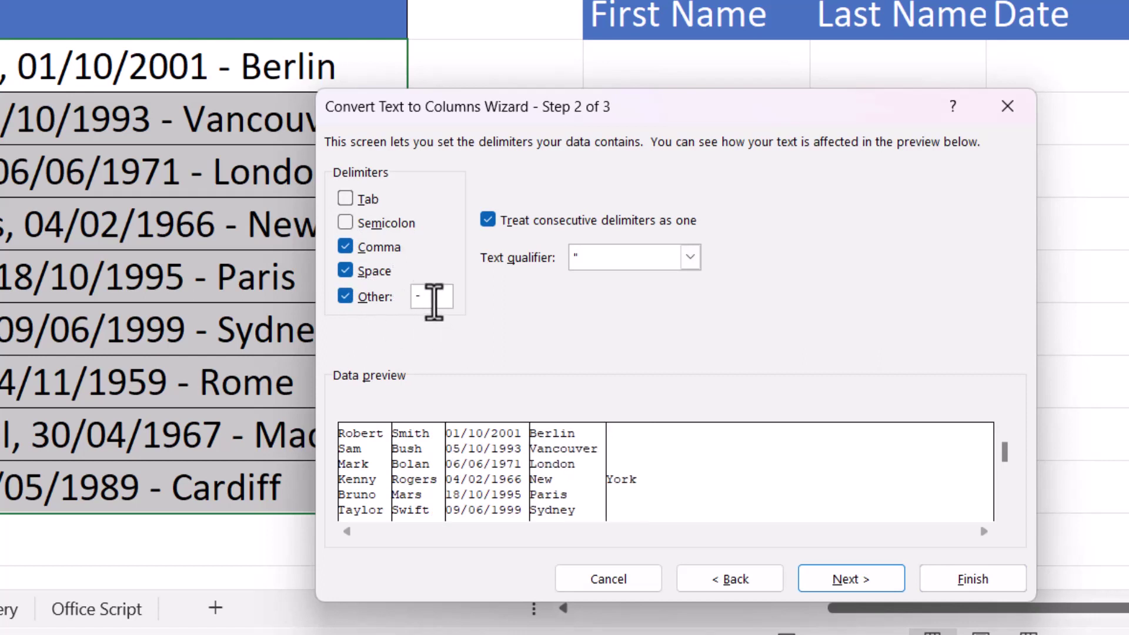
key("BackSpace")
type("-")
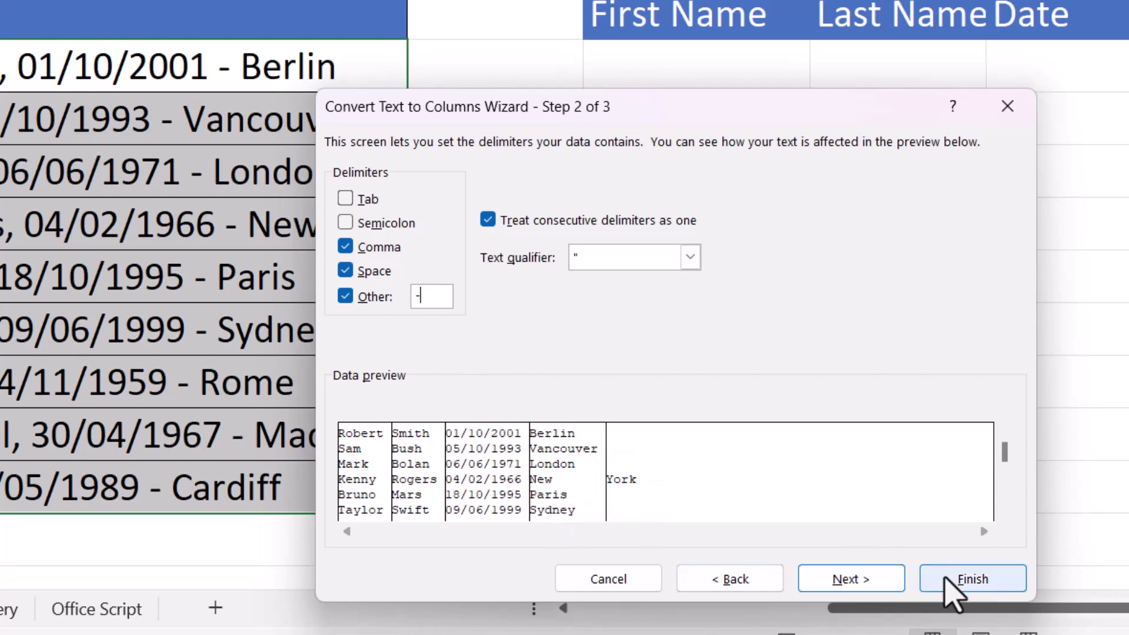
Step: Place the split records starting at $K$2 and finish the split
left_click(855, 579)
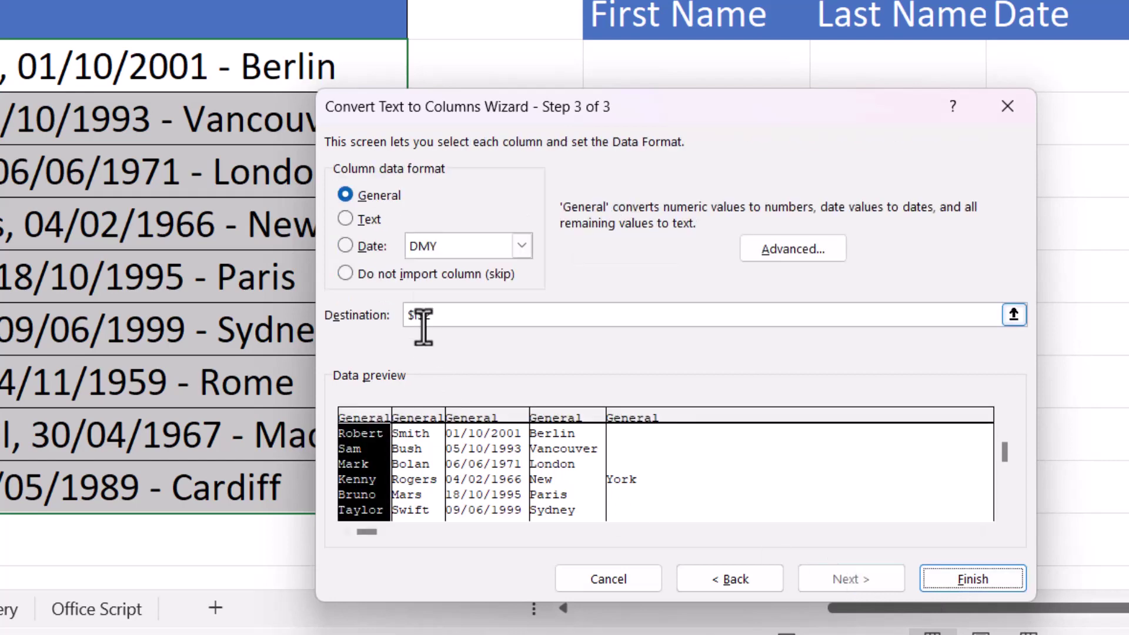
left_click(418, 315)
left_click(666, 64)
left_click(969, 578)
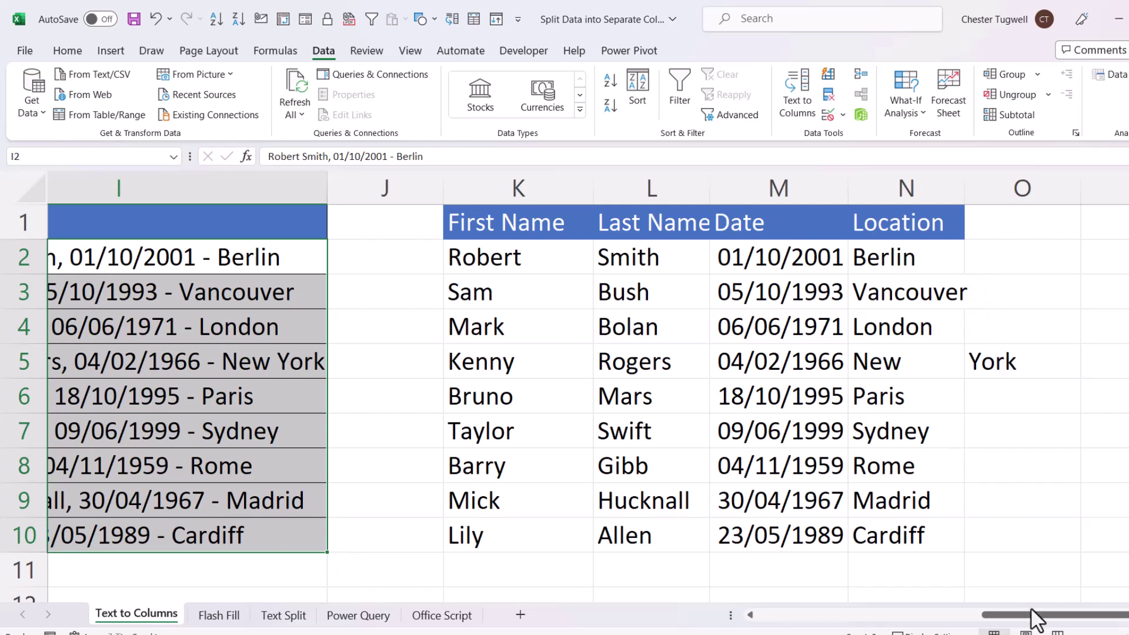
Step: Clear the split results in K2:N10 and insert a new empty column J
left_click_drag(1033, 622, 1003, 625)
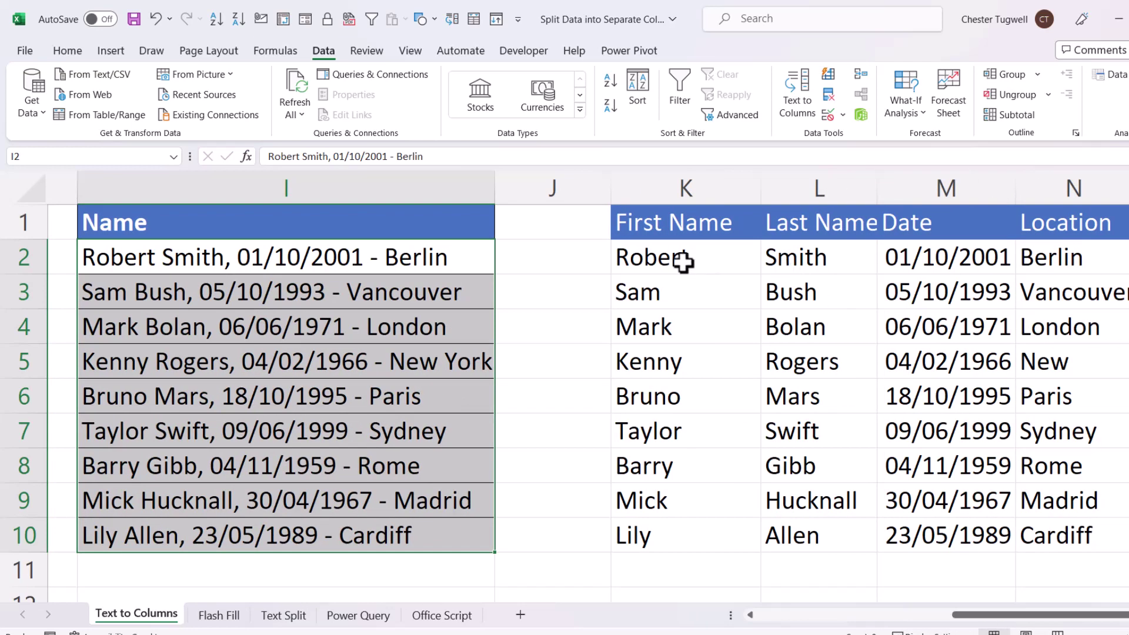
left_click_drag(682, 262, 1126, 535)
key("Delete")
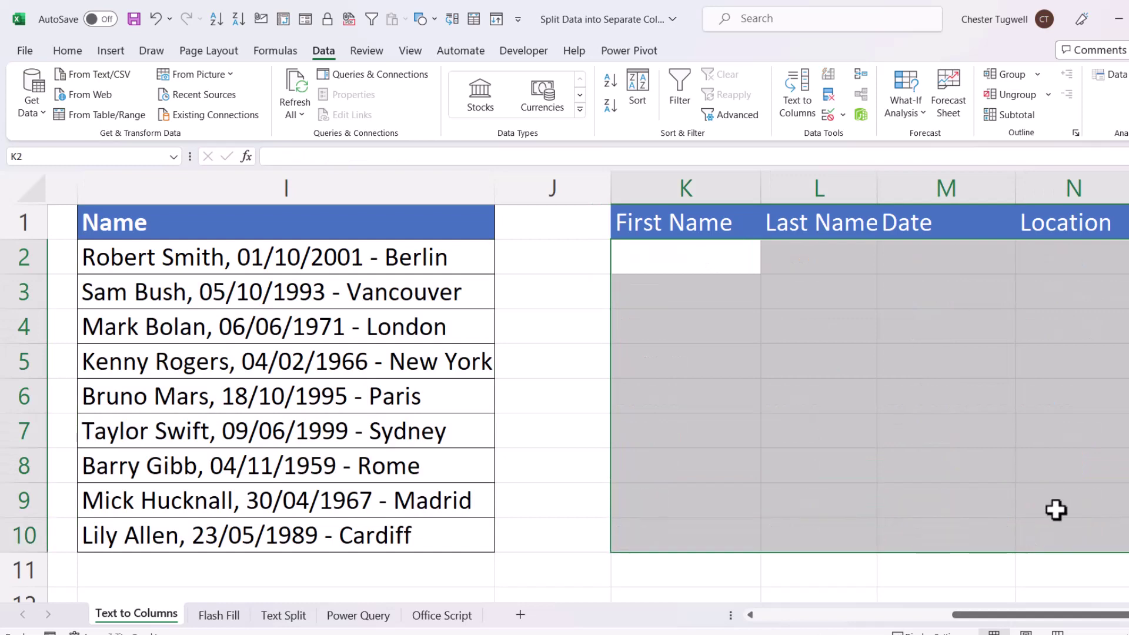
left_click(567, 191)
right_click(567, 192)
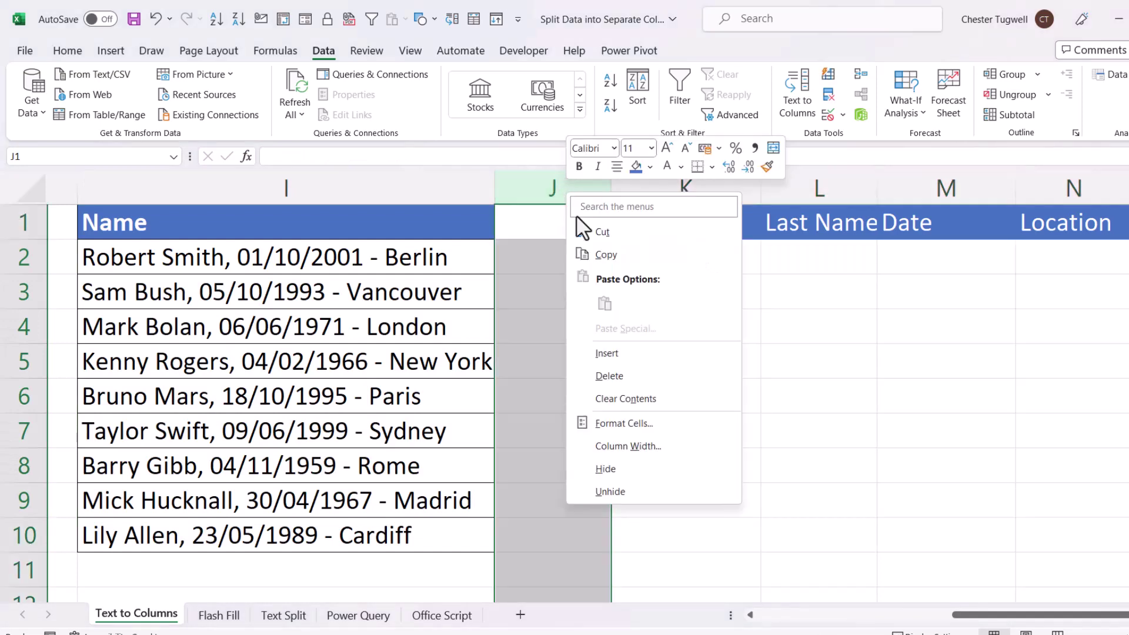
left_click(610, 352)
Step: Enter =SUBSTITUTE(I2," ",CHAR(160),5) in J2
left_click(574, 264)
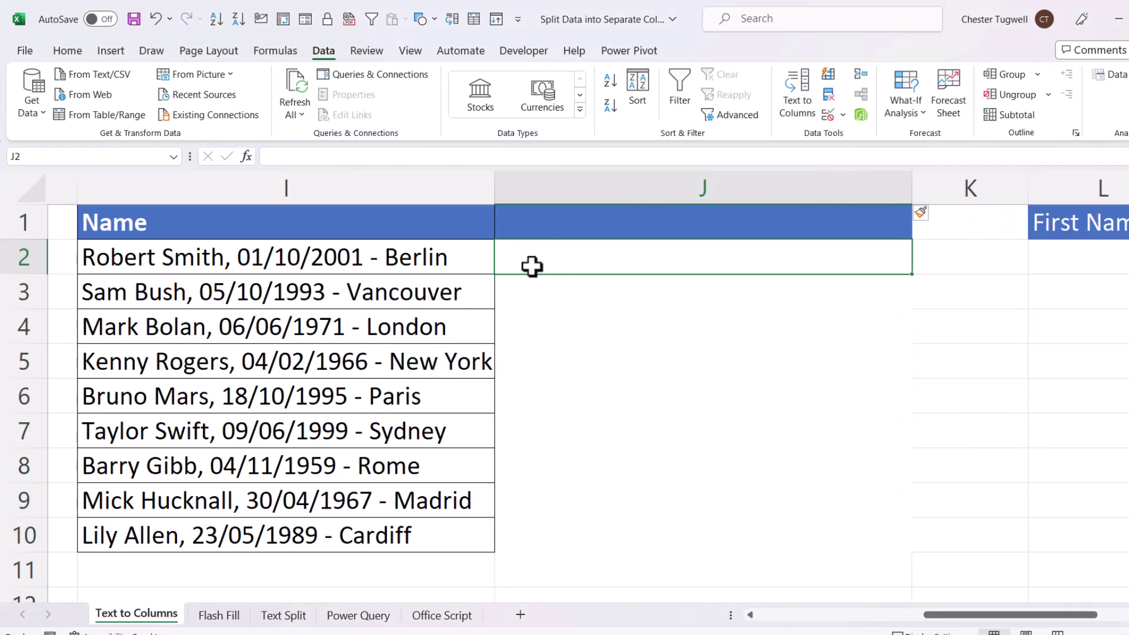
type("=su")
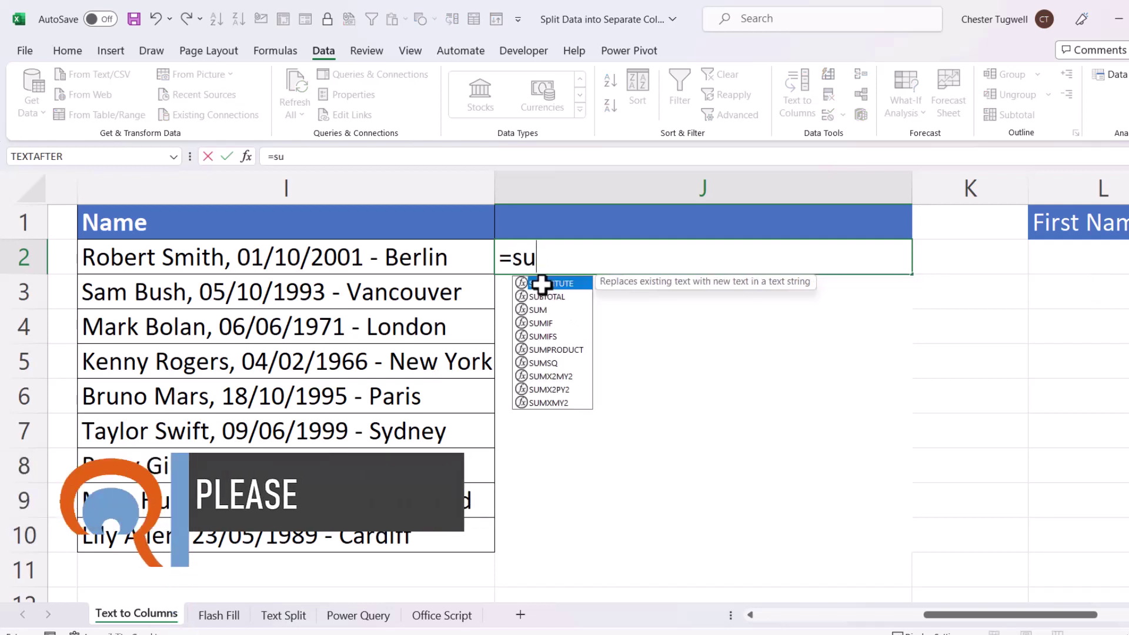
double_click(541, 284)
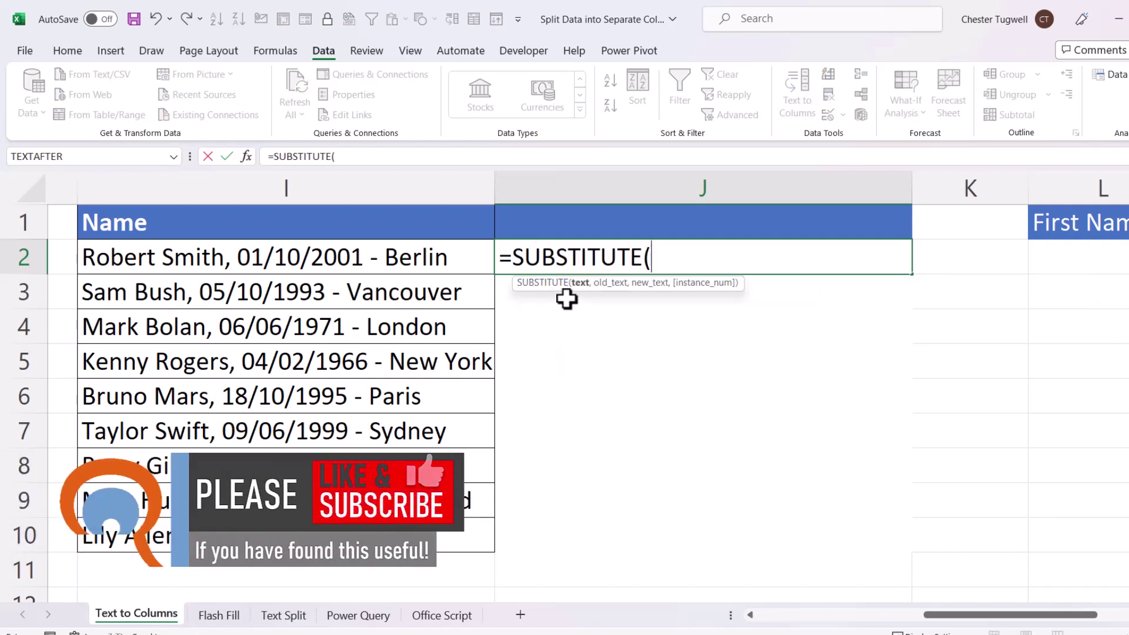
left_click(309, 264)
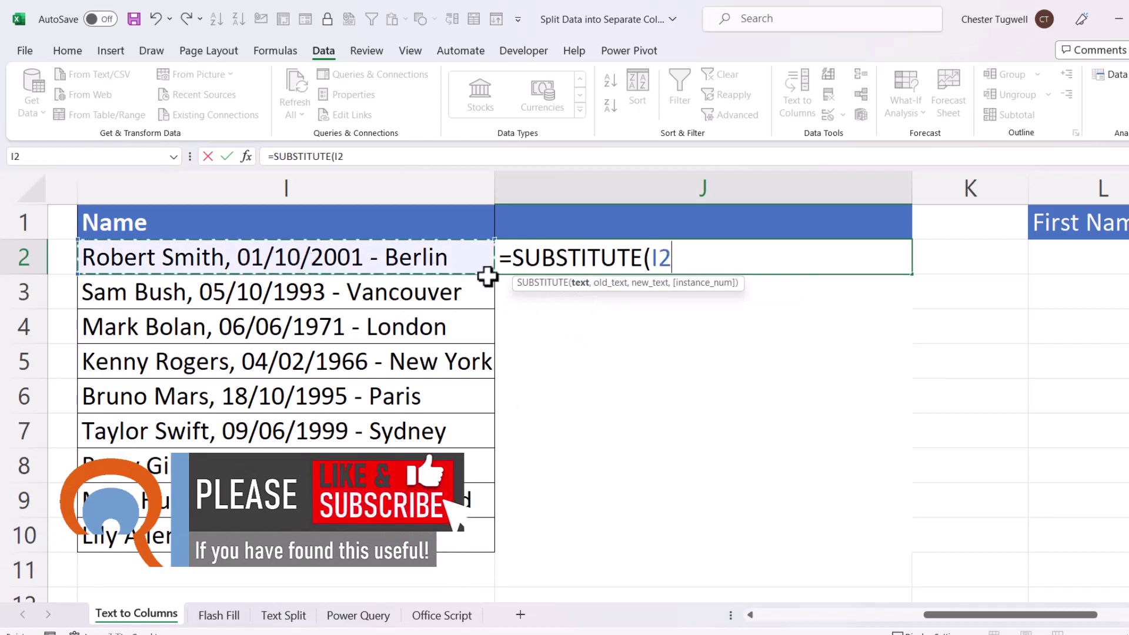
type(",")
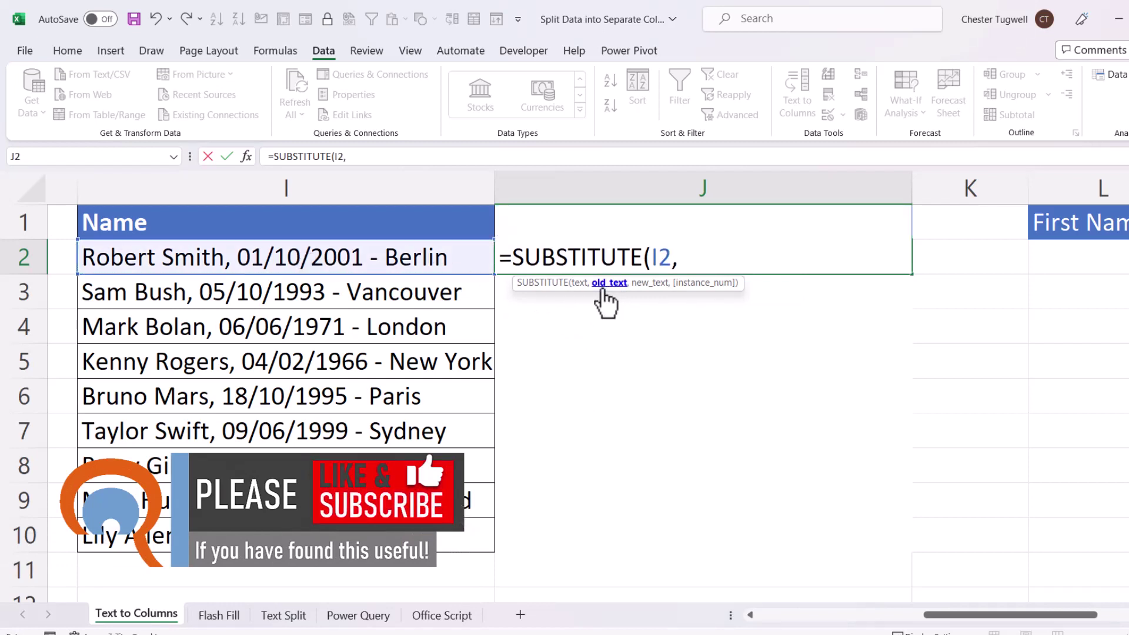
type("\" \",")
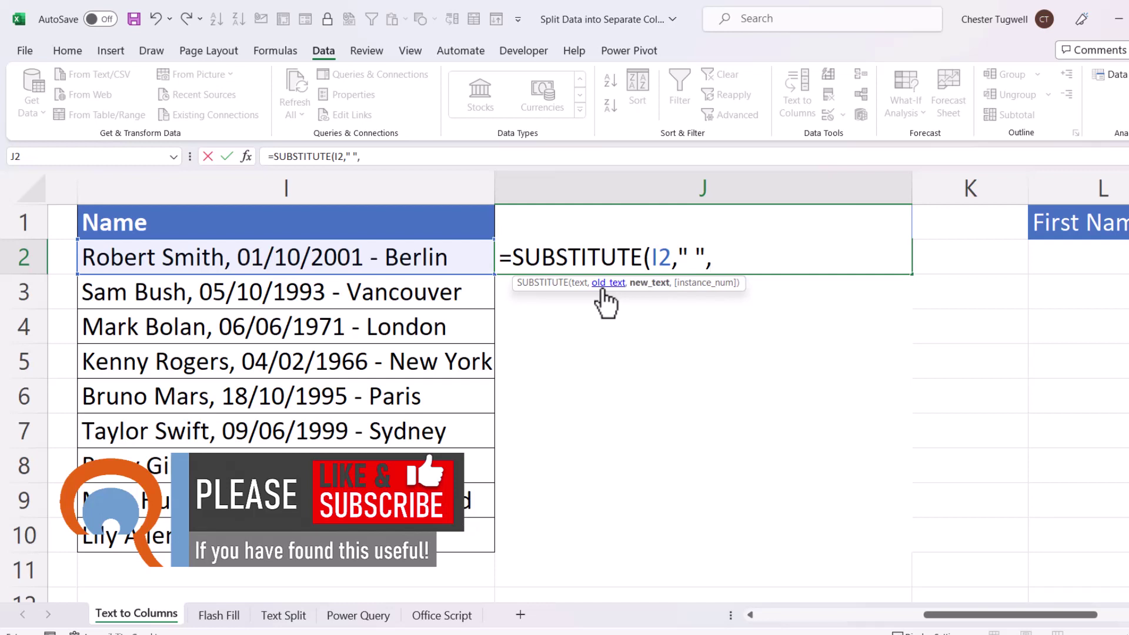
type("CHAR(")
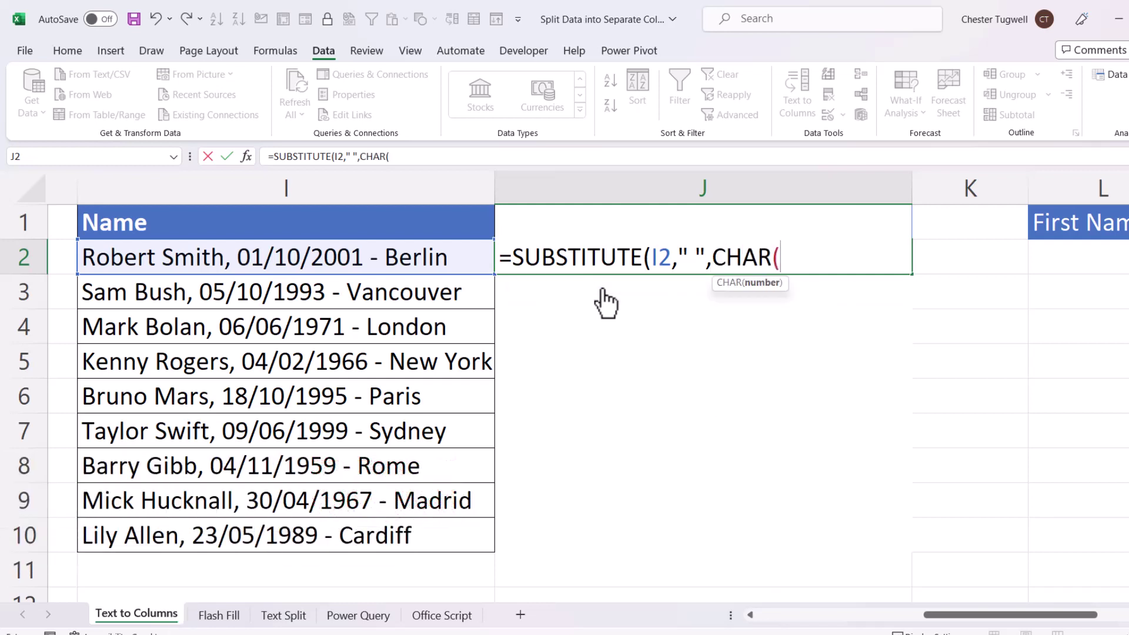
type("160)")
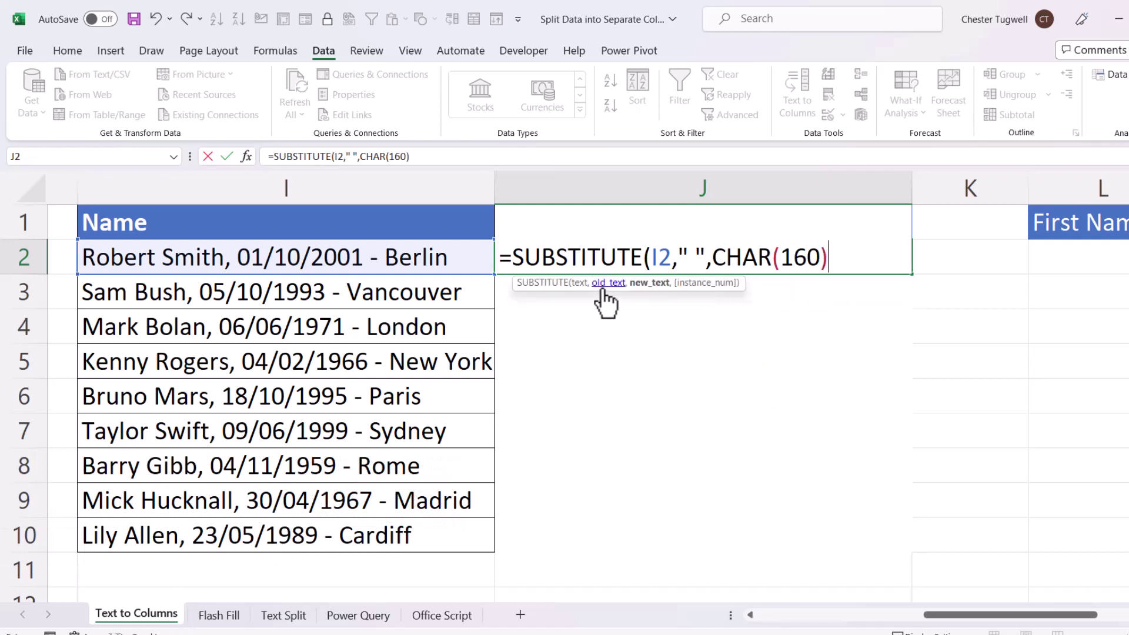
type(",5")
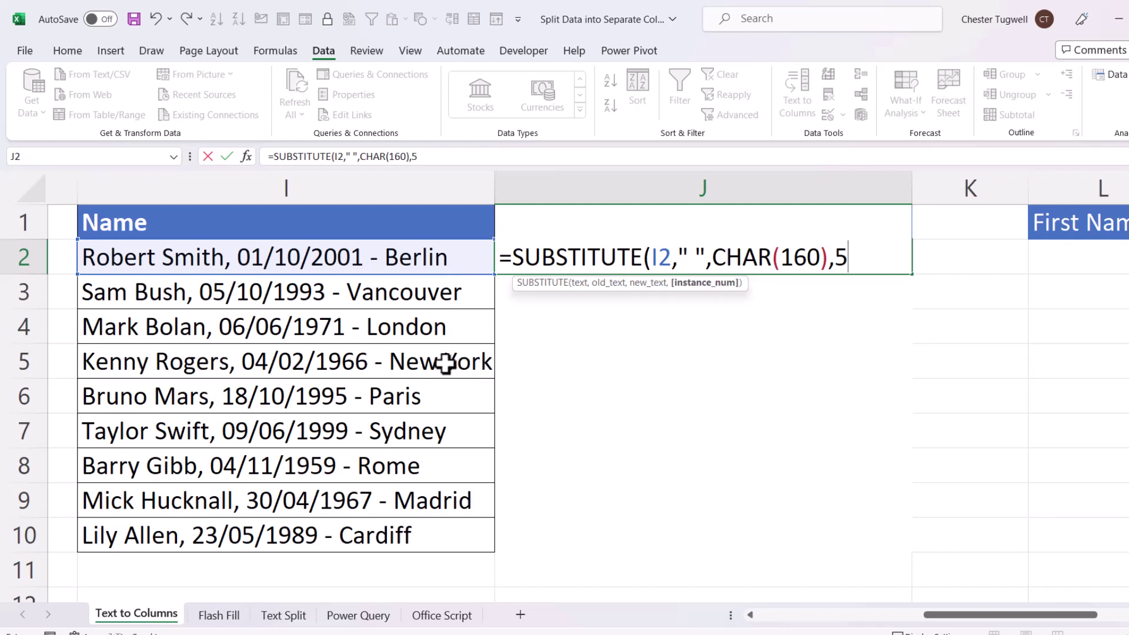
type(")")
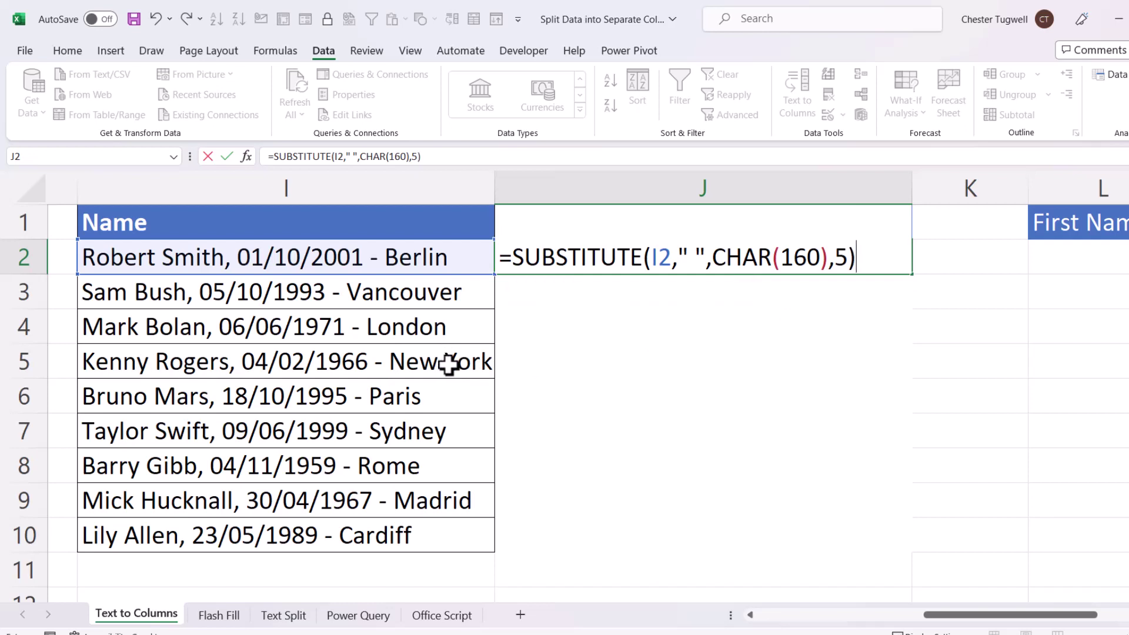
key("Return")
Step: Fill the J2 formula down to J10 and paste J2:J10 back as values
left_click(786, 246)
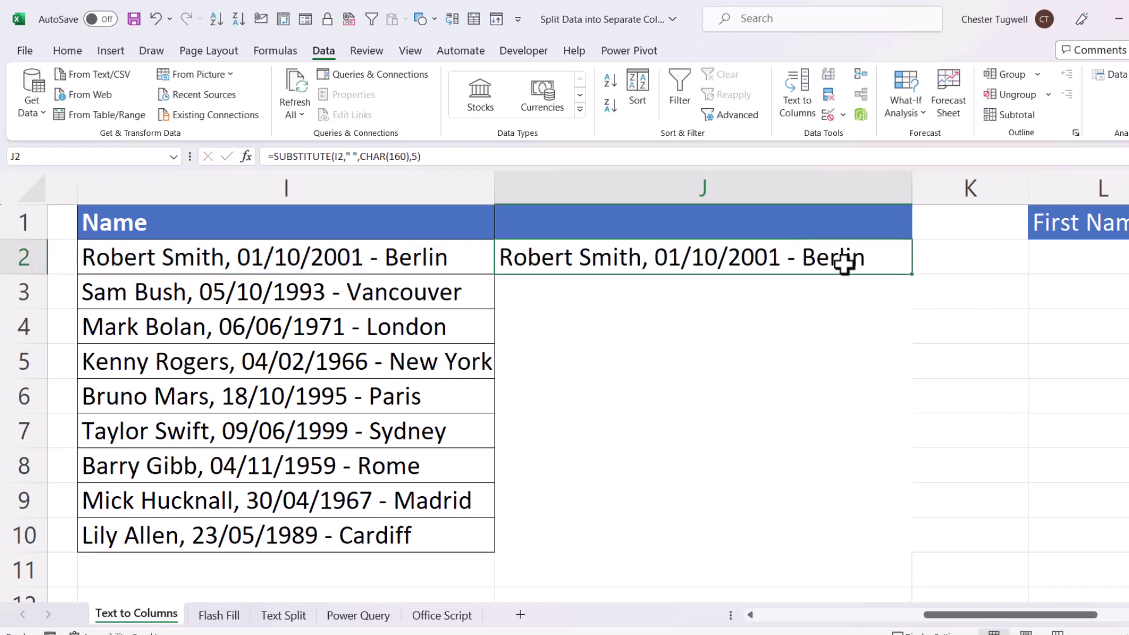
left_click_drag(912, 274, 896, 549)
key("ctrl+c")
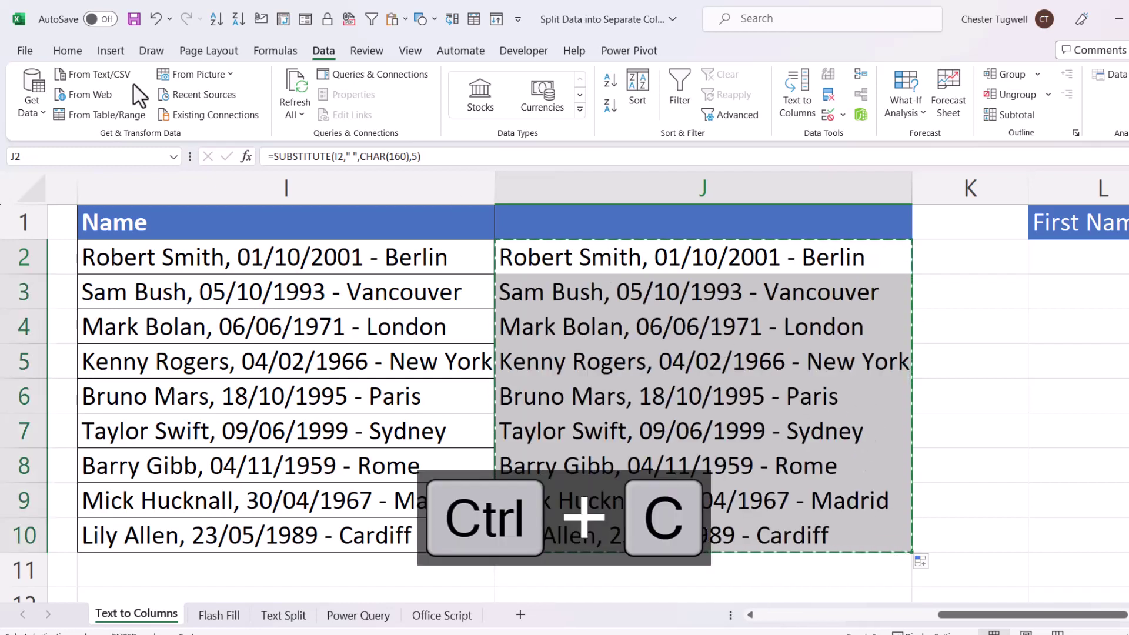
left_click(77, 50)
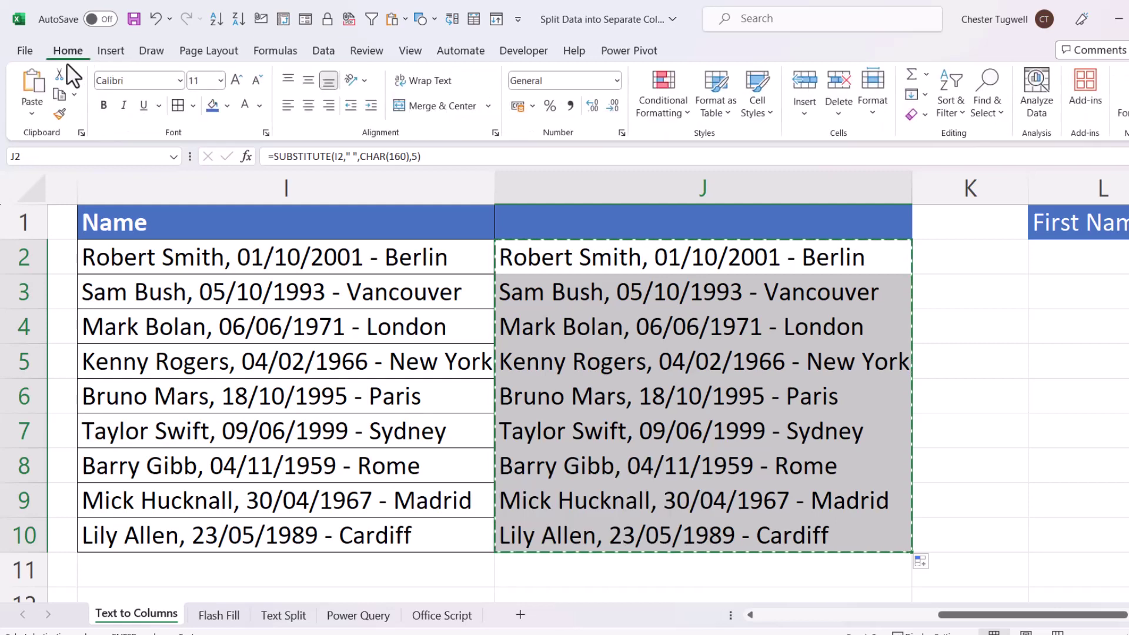
left_click(32, 112)
left_click(33, 235)
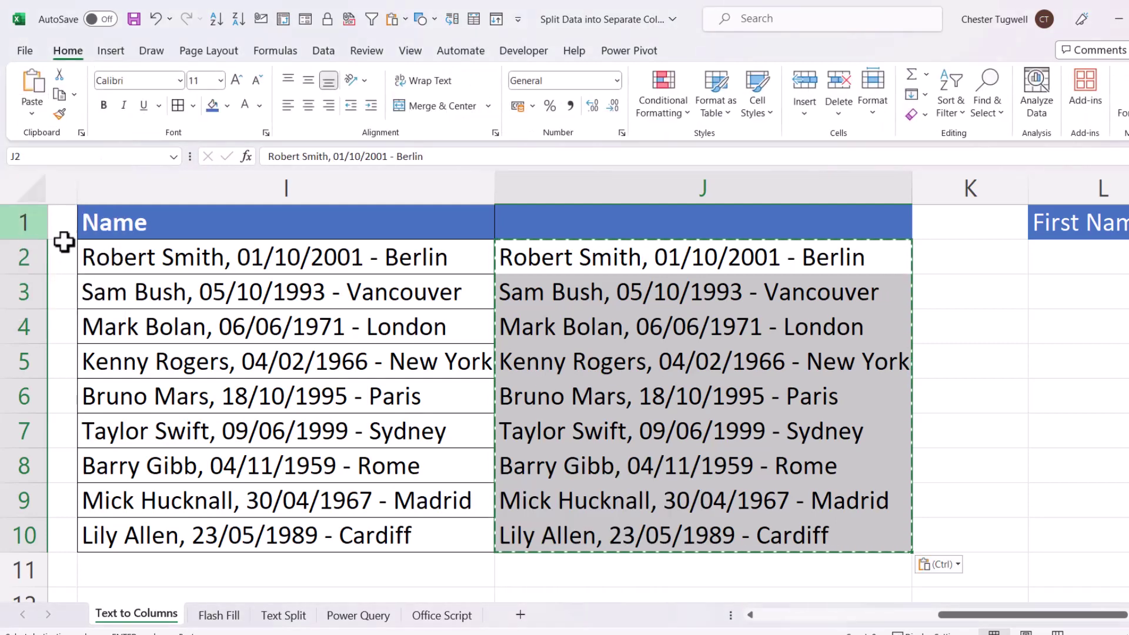
key("Escape")
left_click_drag(676, 252, 675, 532)
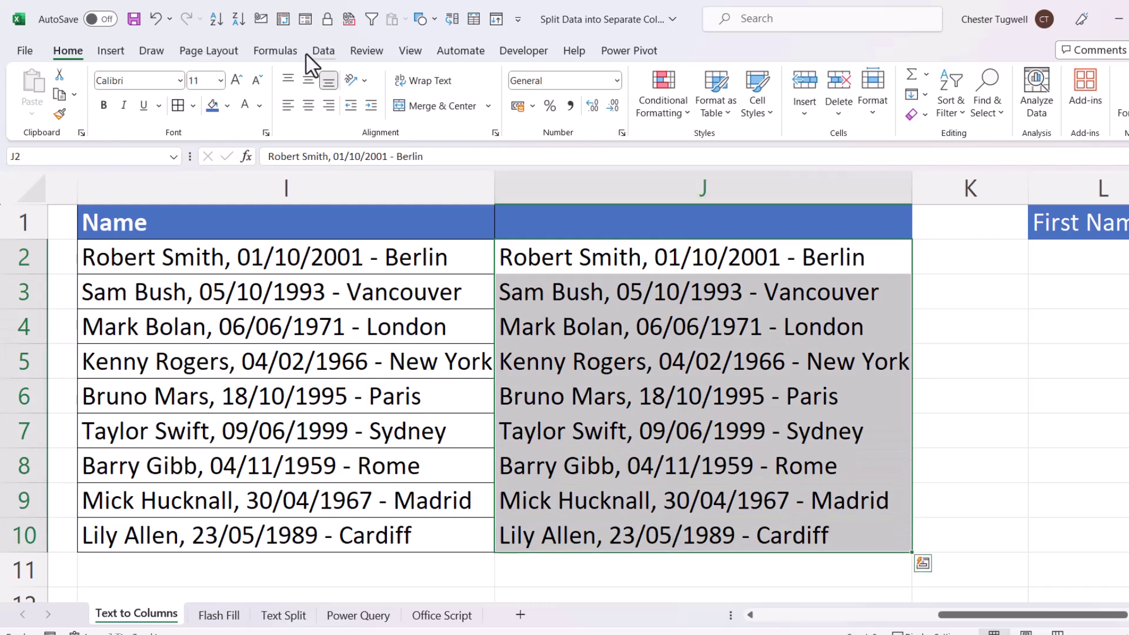
Step: Split J2:J10 with Text to Columns at comma, space and '-', starting at $L$2
left_click(322, 51)
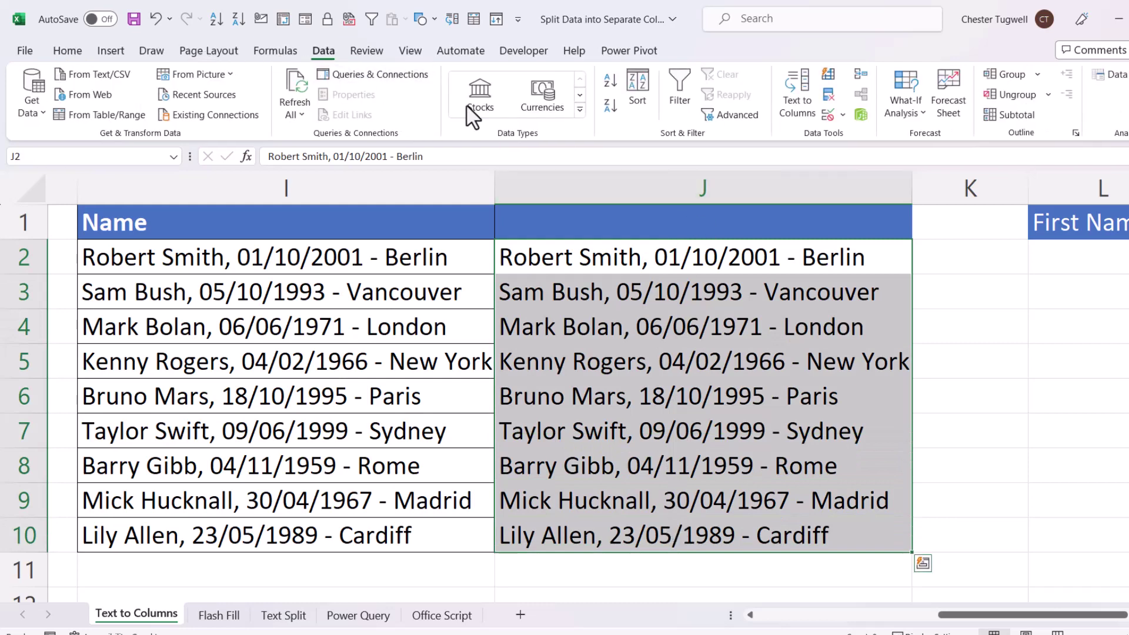
left_click(797, 105)
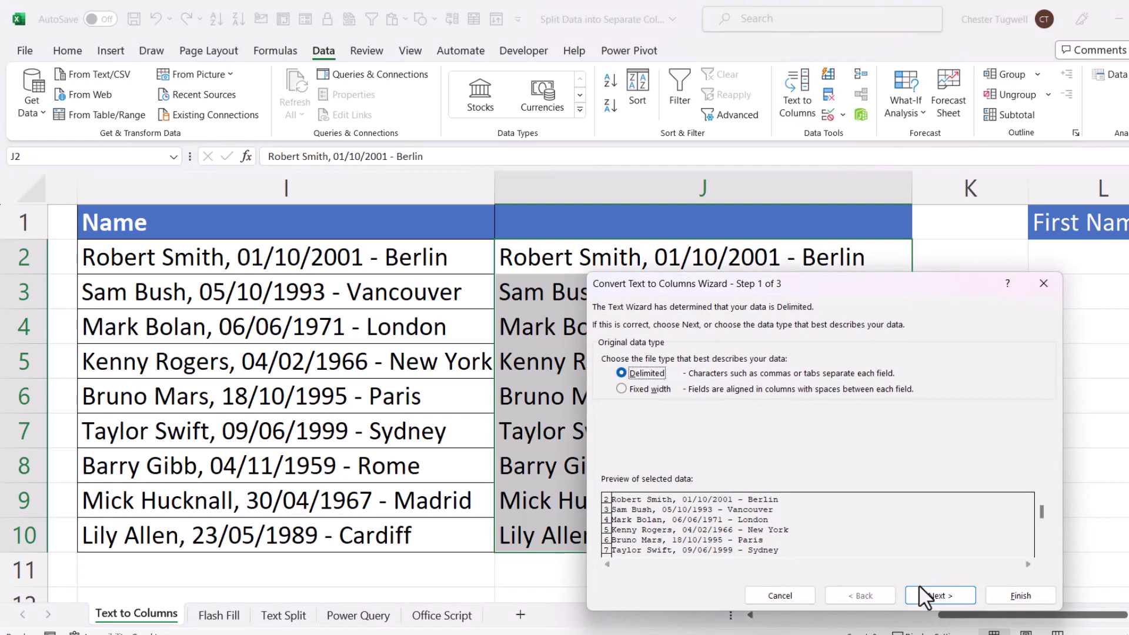
left_click(933, 595)
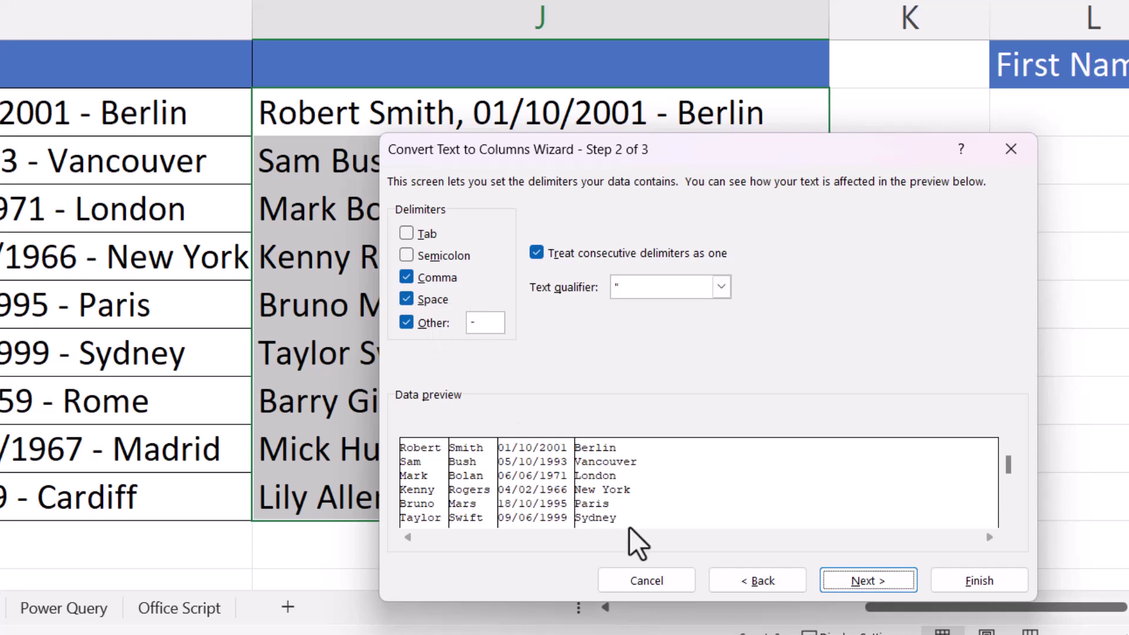
left_click(865, 581)
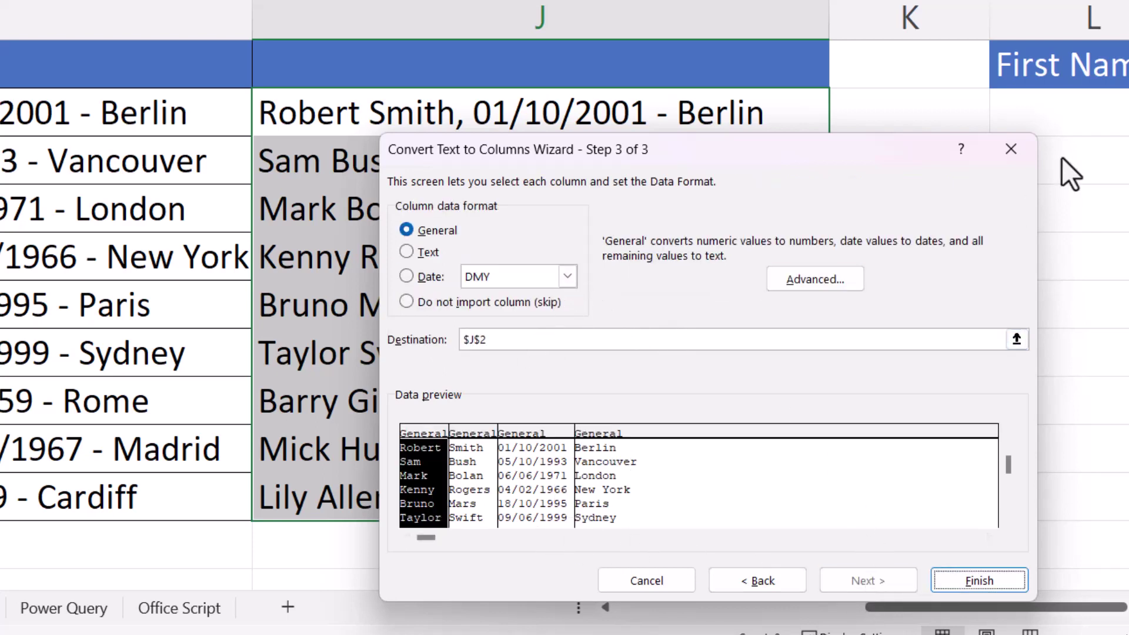
left_click(1079, 111)
left_click(965, 584)
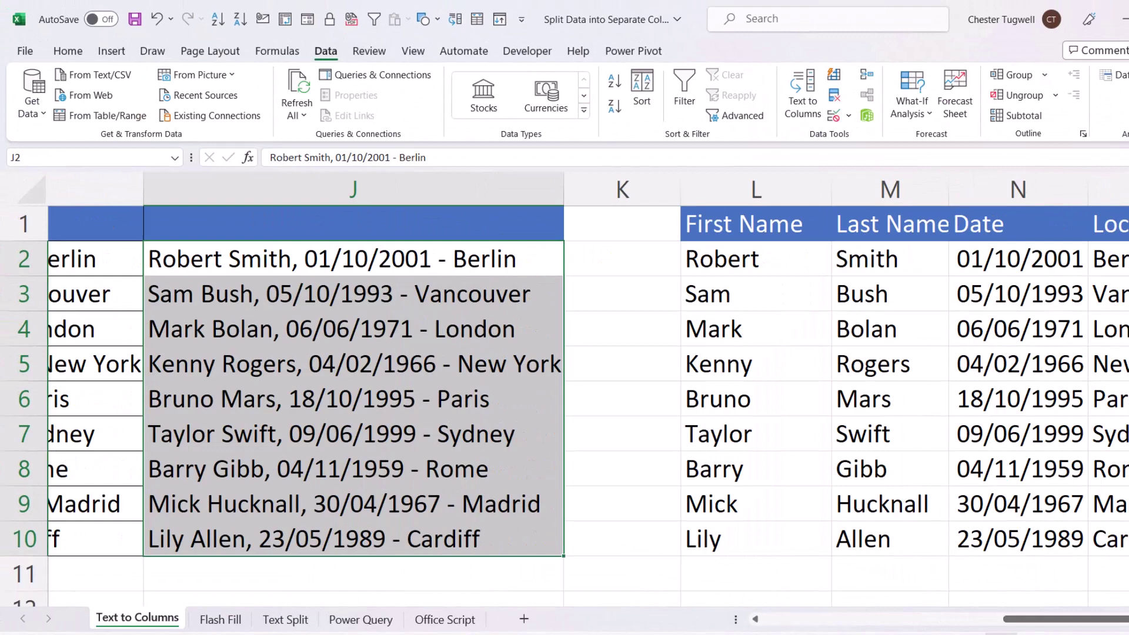
scroll(588, 388, "right", 3)
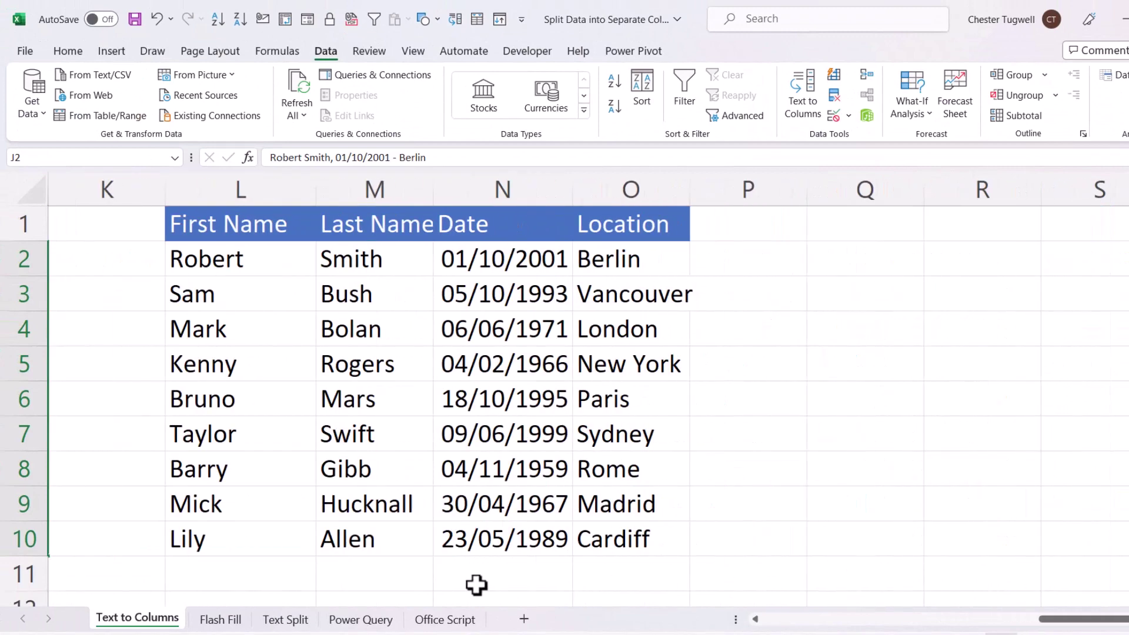
Step: On the Flash Fill sheet, enter an example first name in B2 and Flash Fill the rest
left_click(220, 619)
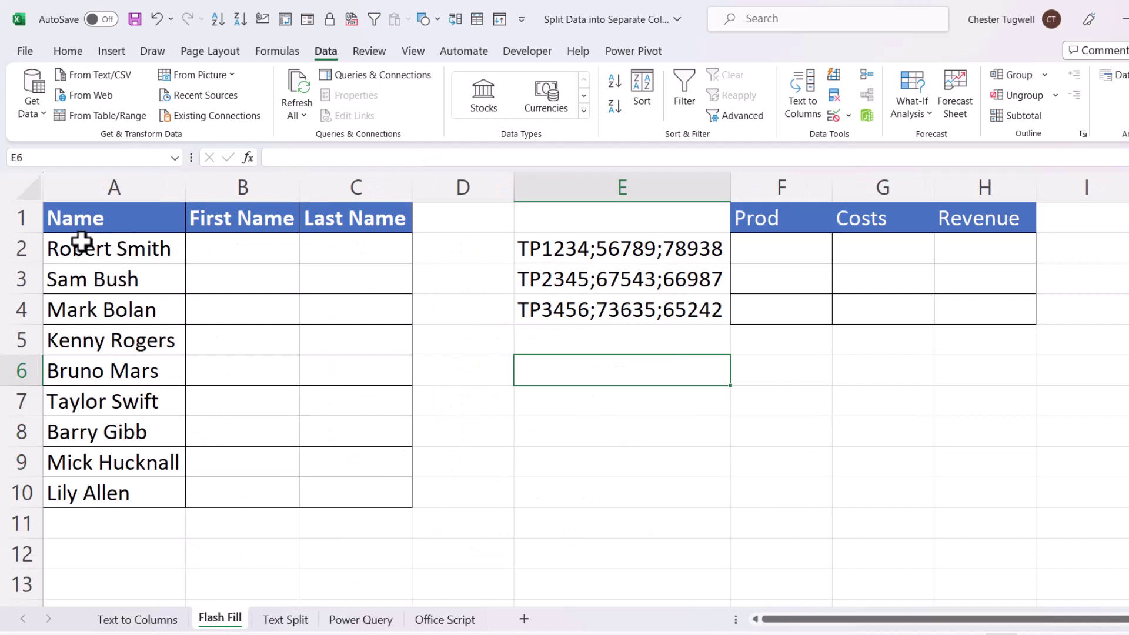
left_click(231, 247)
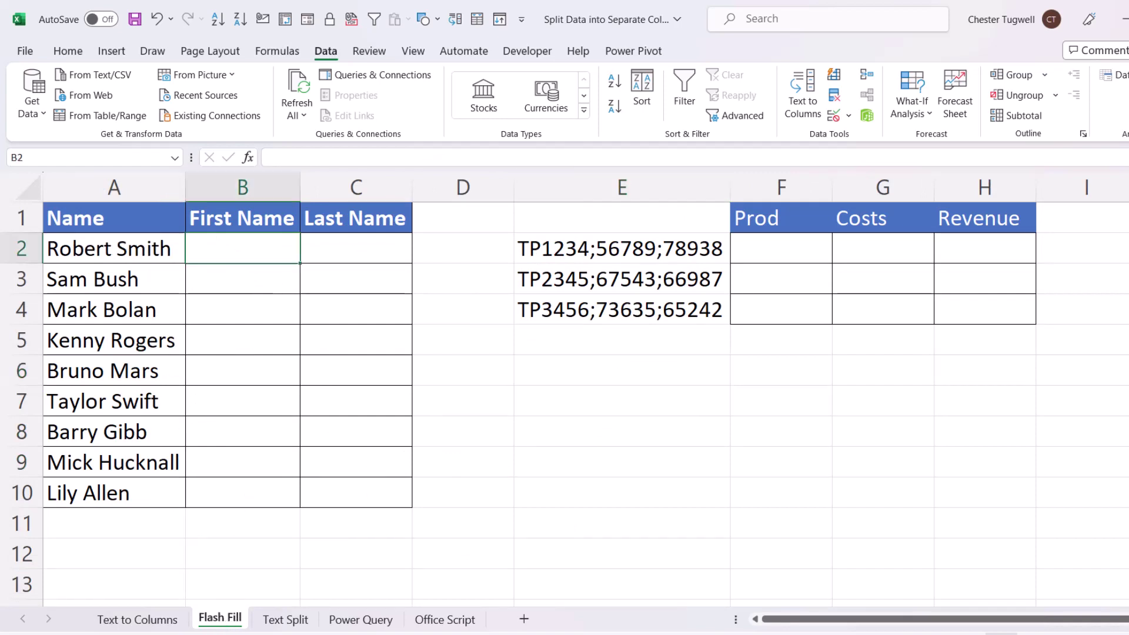
type("Robert")
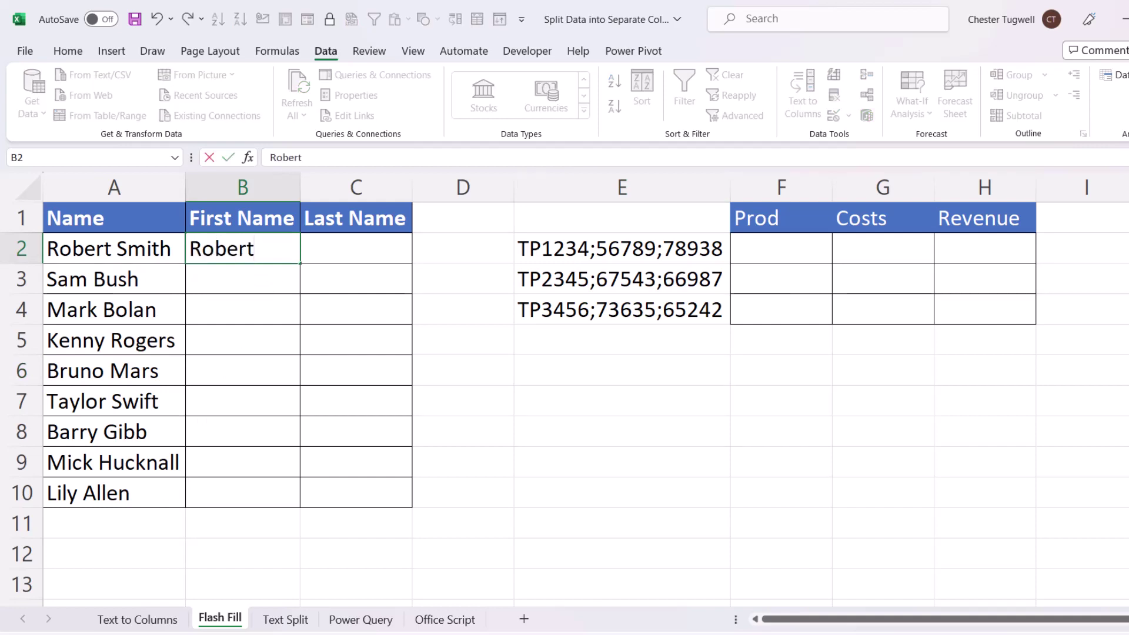
key("ctrl+Return")
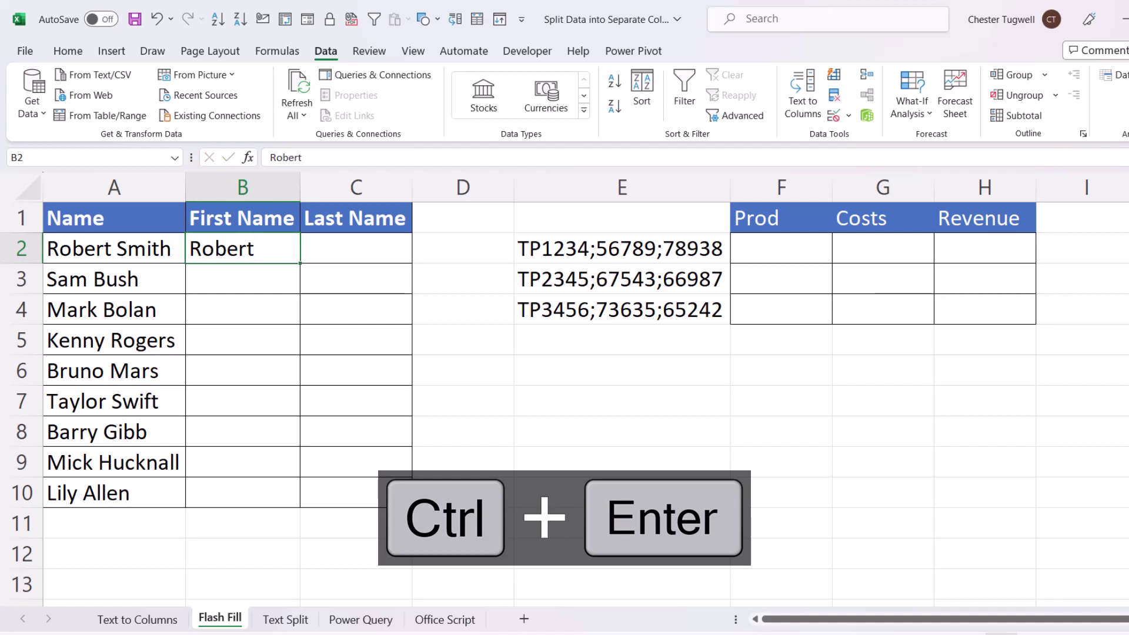
key("ctrl+e")
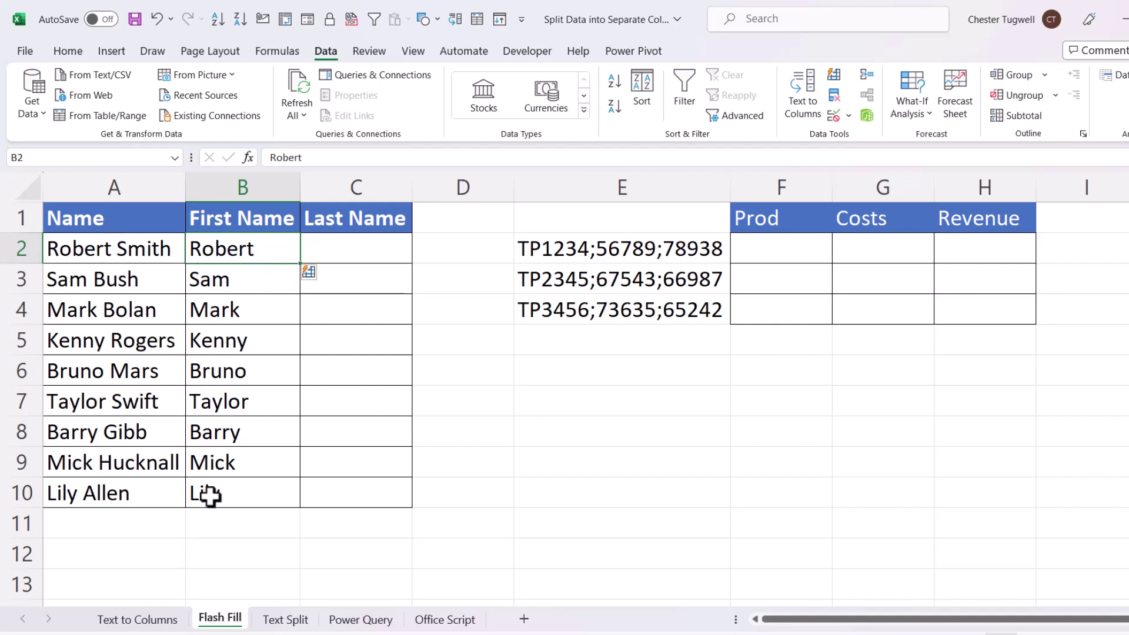
Step: Enter an example last name in C2 and Flash Fill the remaining last names
left_click(364, 248)
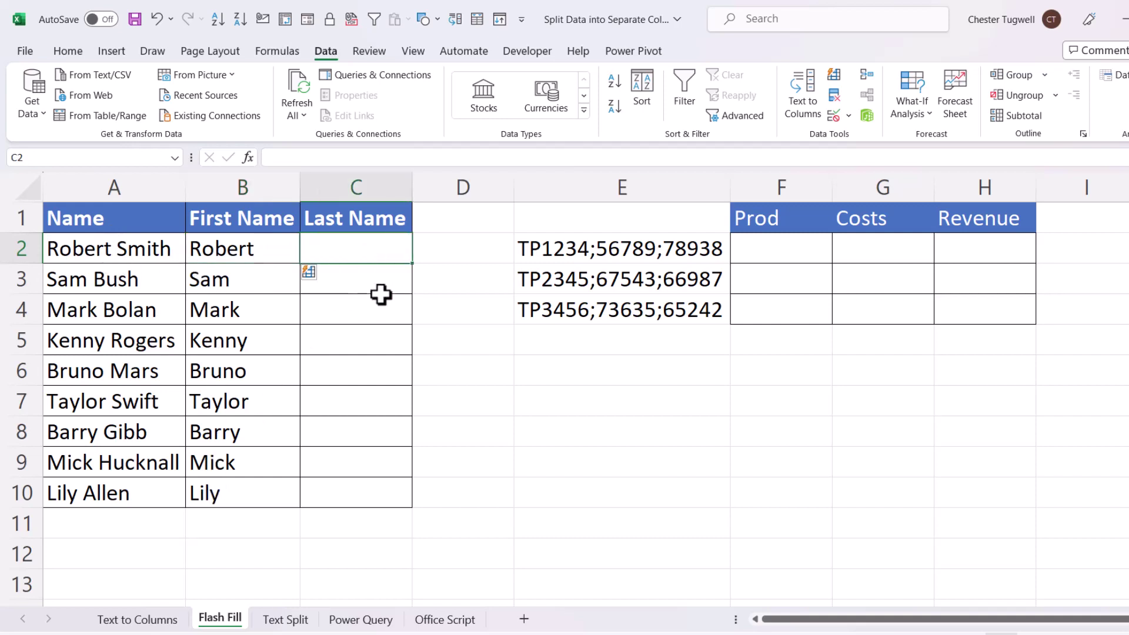
type("S")
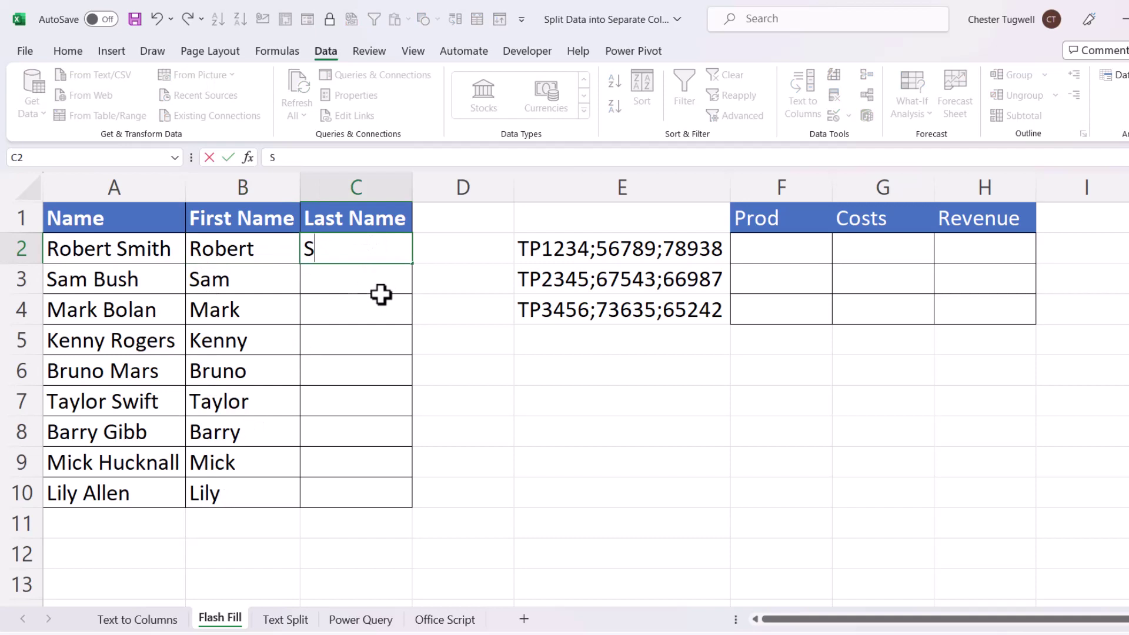
type("mith")
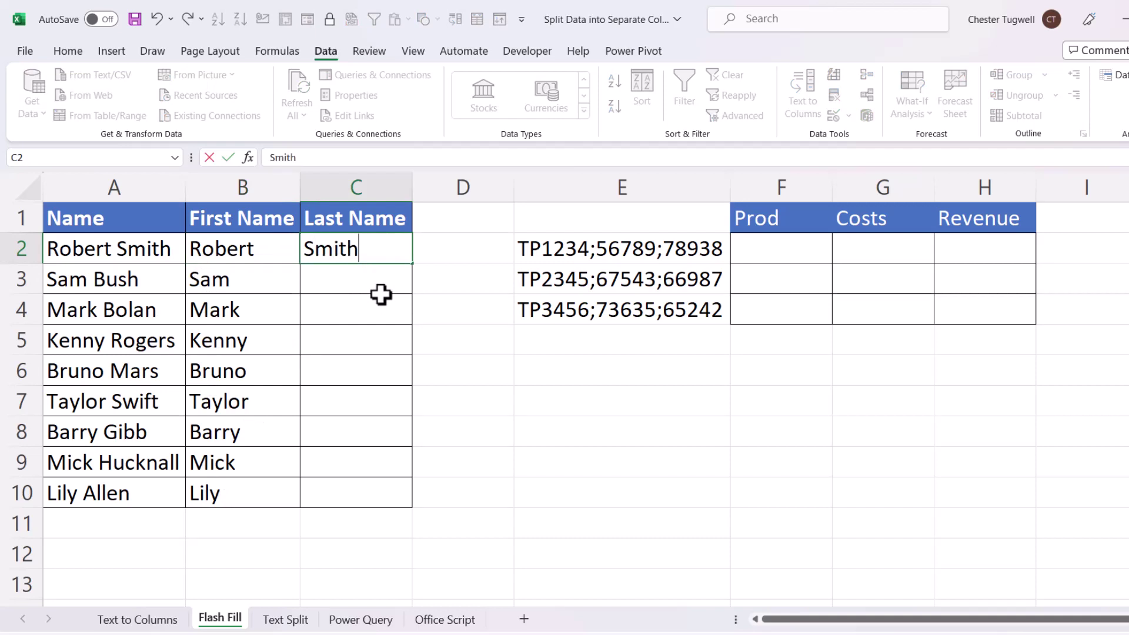
key("ctrl+Return")
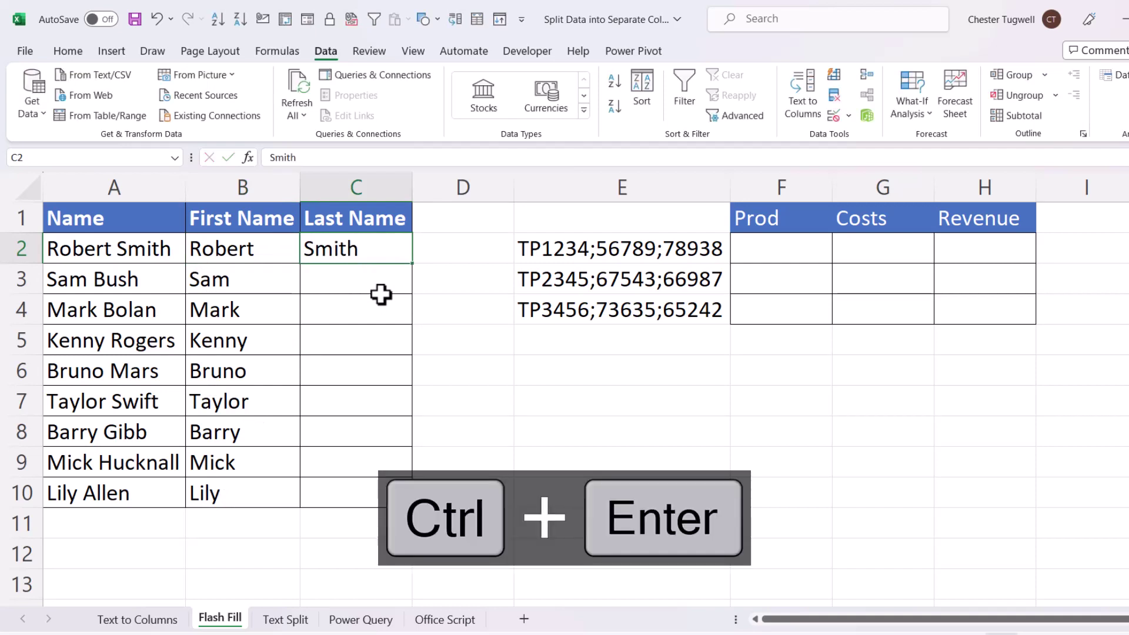
key("ctrl+e")
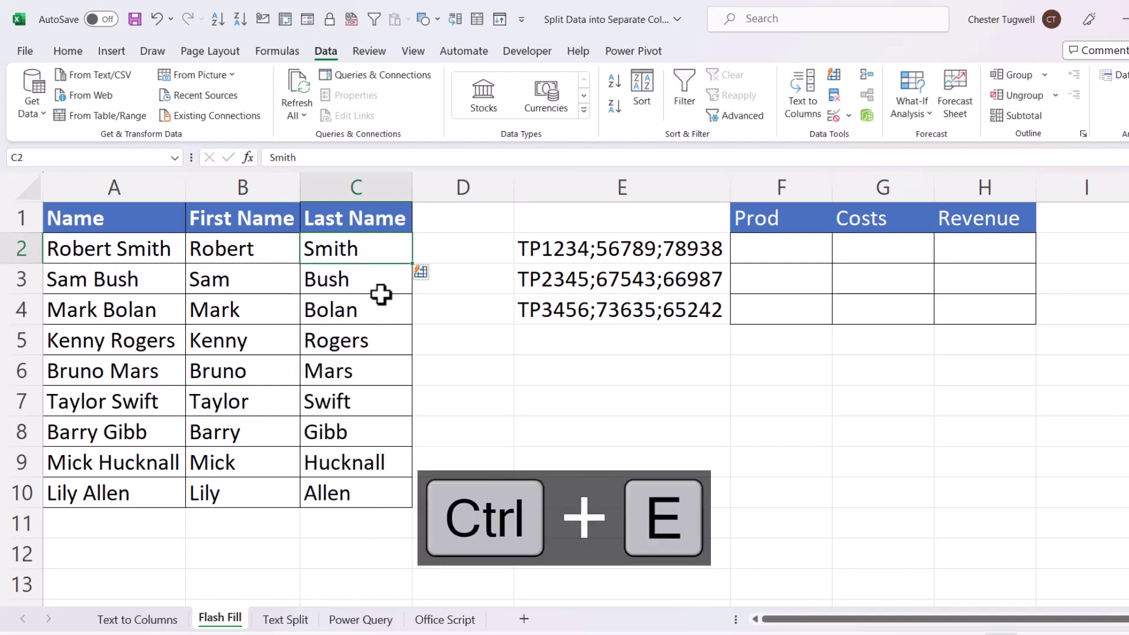
Step: Flash Fill Prod, Costs and Revenue from examples TP1234, 56789 and 78938
left_click(764, 253)
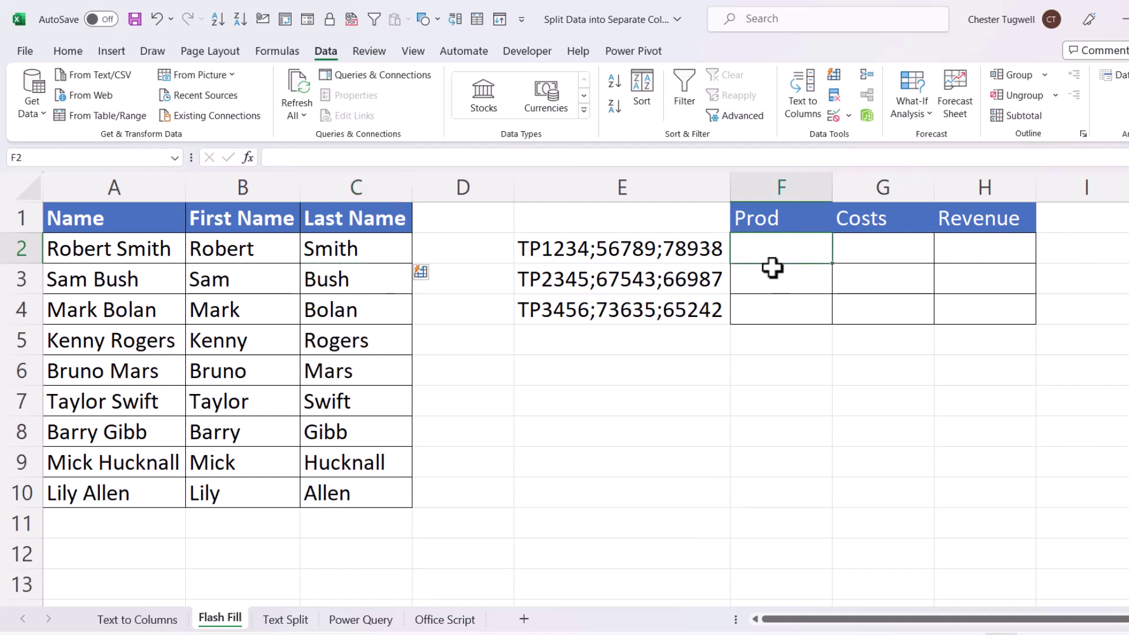
type("TP1234")
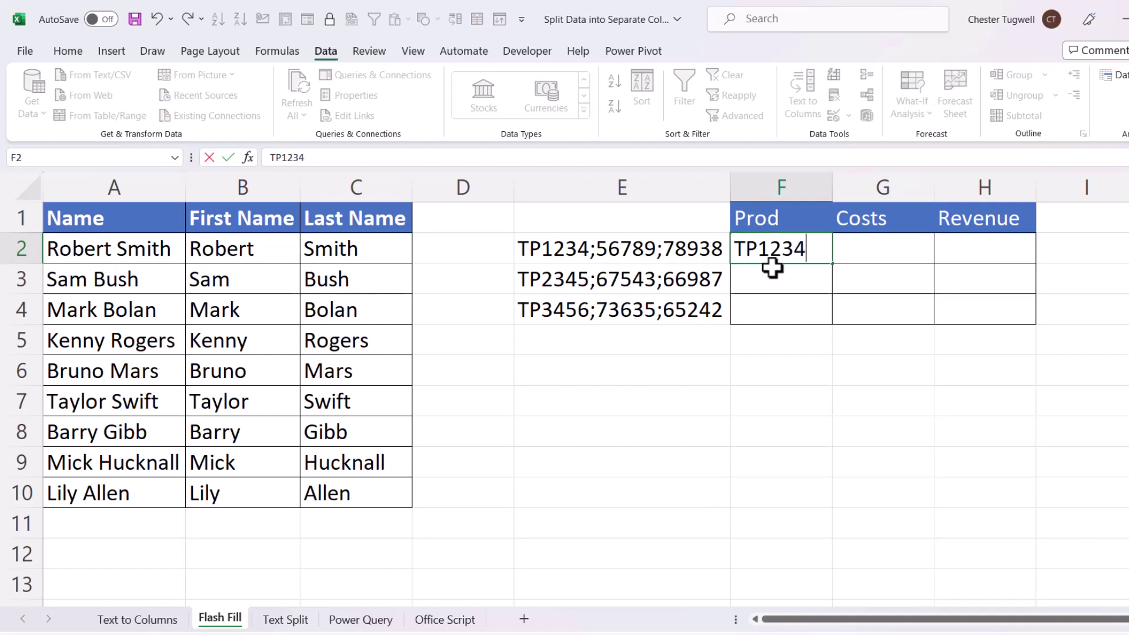
key("ctrl+Return")
key("ctrl+e")
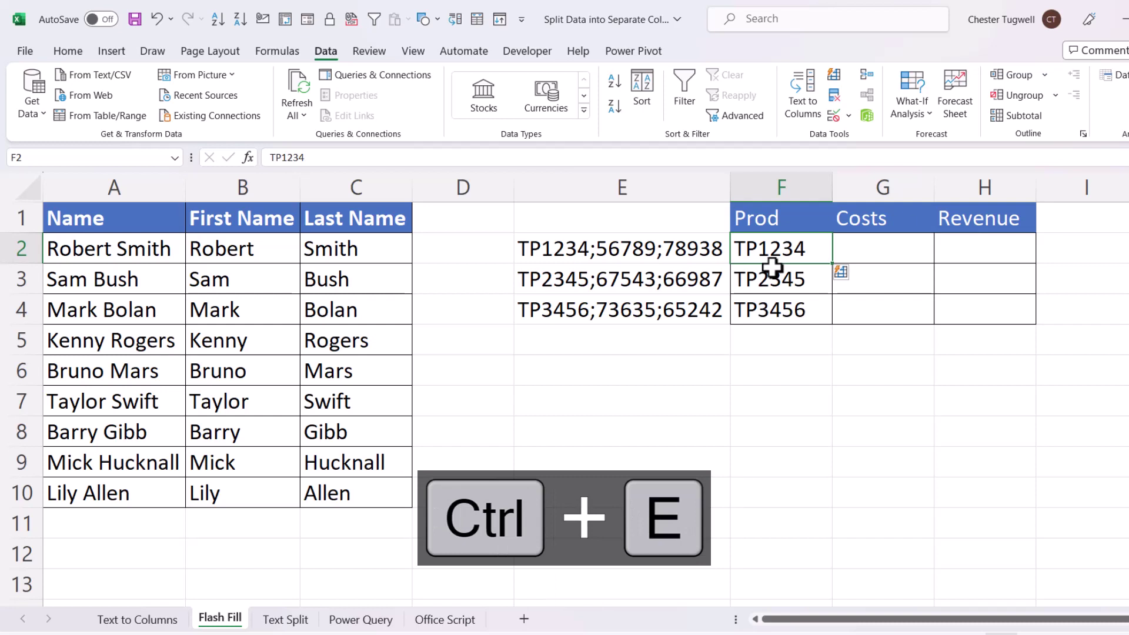
left_click(888, 241)
type("56789")
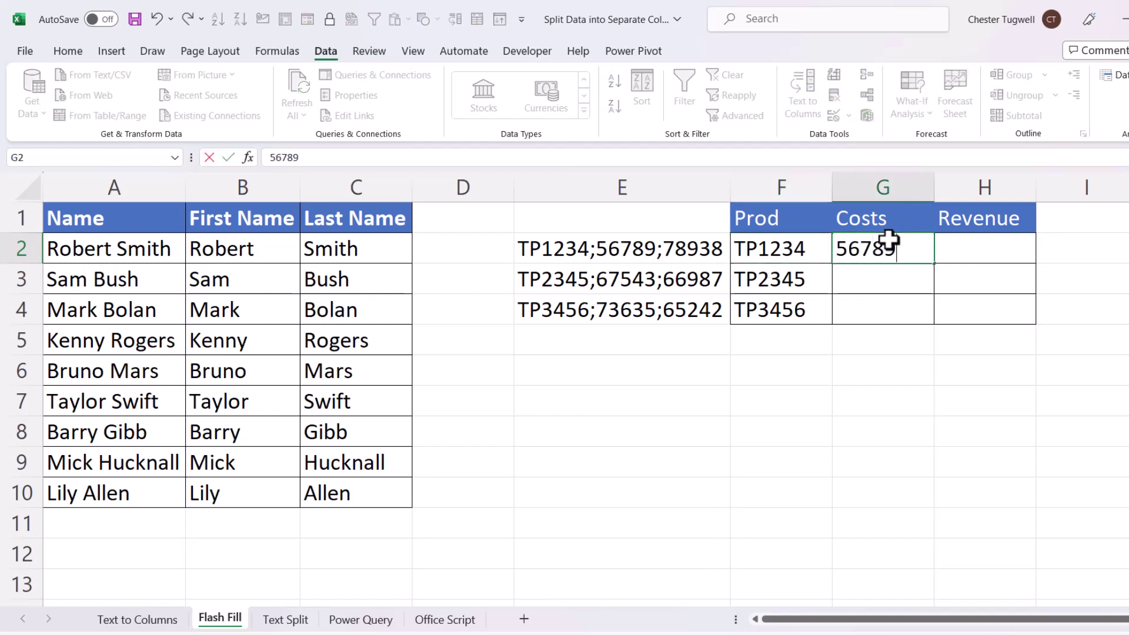
key("ctrl+Return")
key("ctrl+e")
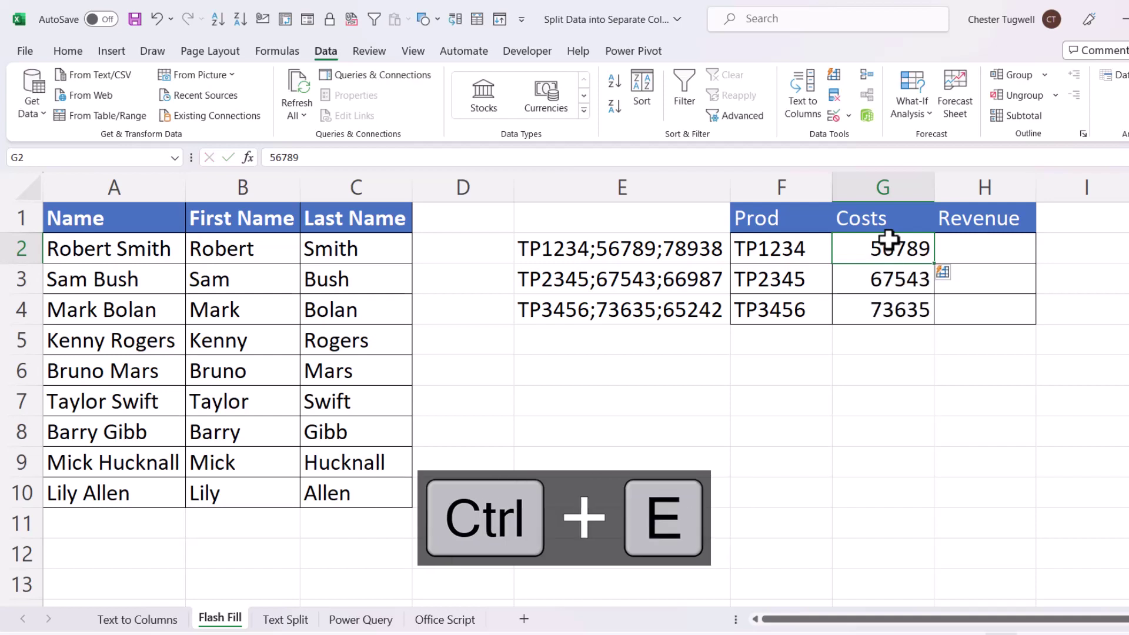
left_click(979, 244)
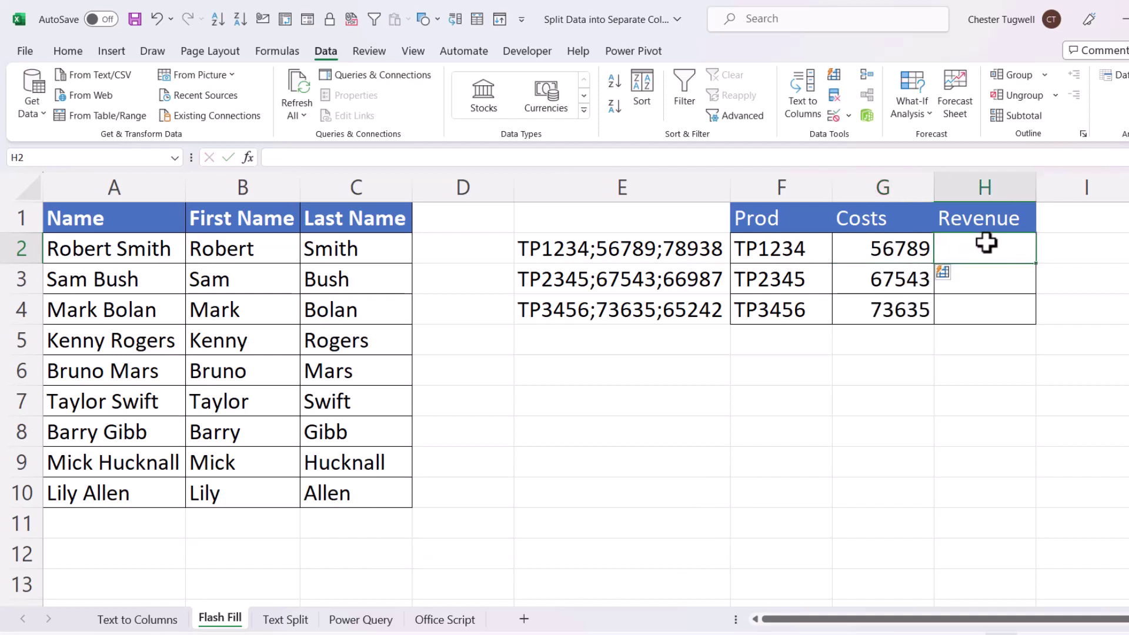
type("78938")
key("ctrl+Return")
key("ctrl+e")
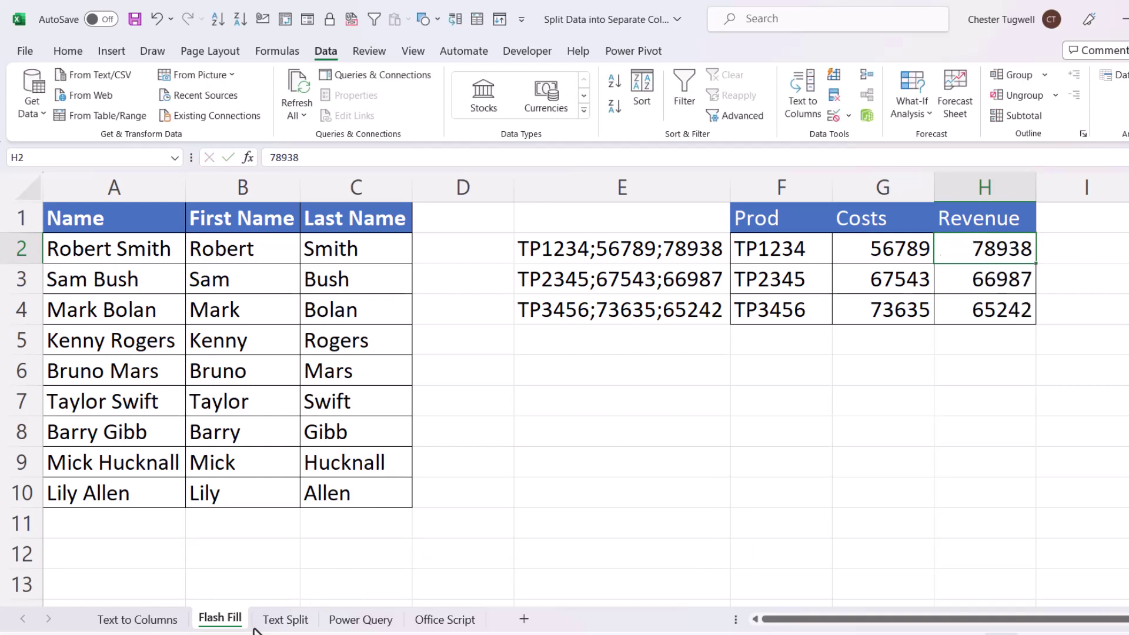
Step: On the Text Split sheet, enter =TEXTSPLIT(A2," ") in B2 and fill it down to row 10
left_click(286, 619)
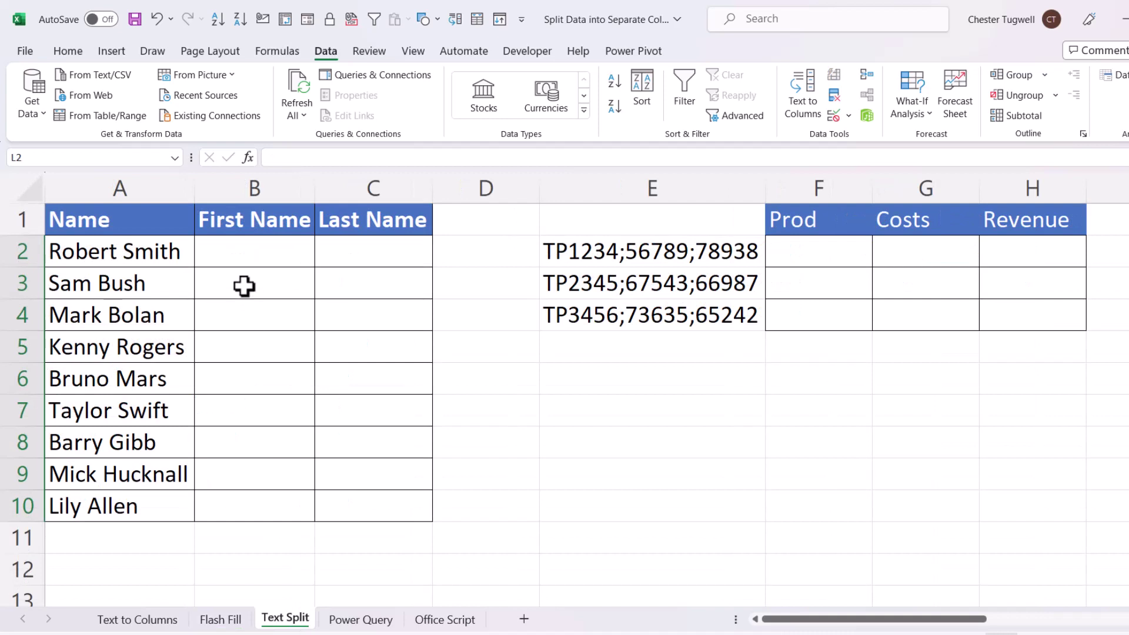
left_click(234, 255)
type("=te")
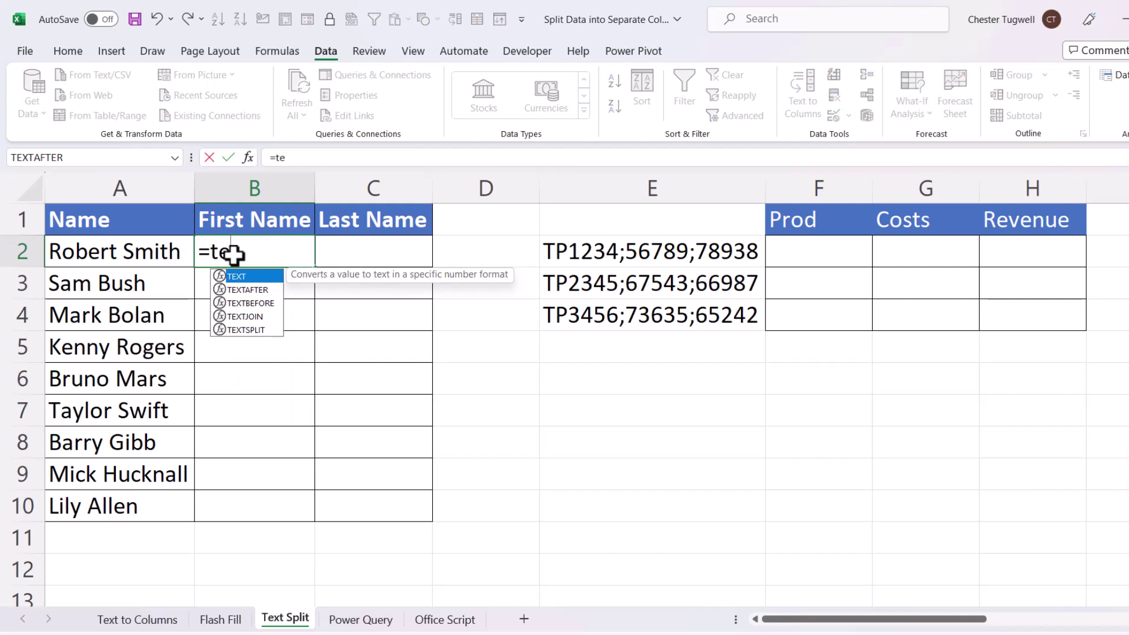
double_click(252, 328)
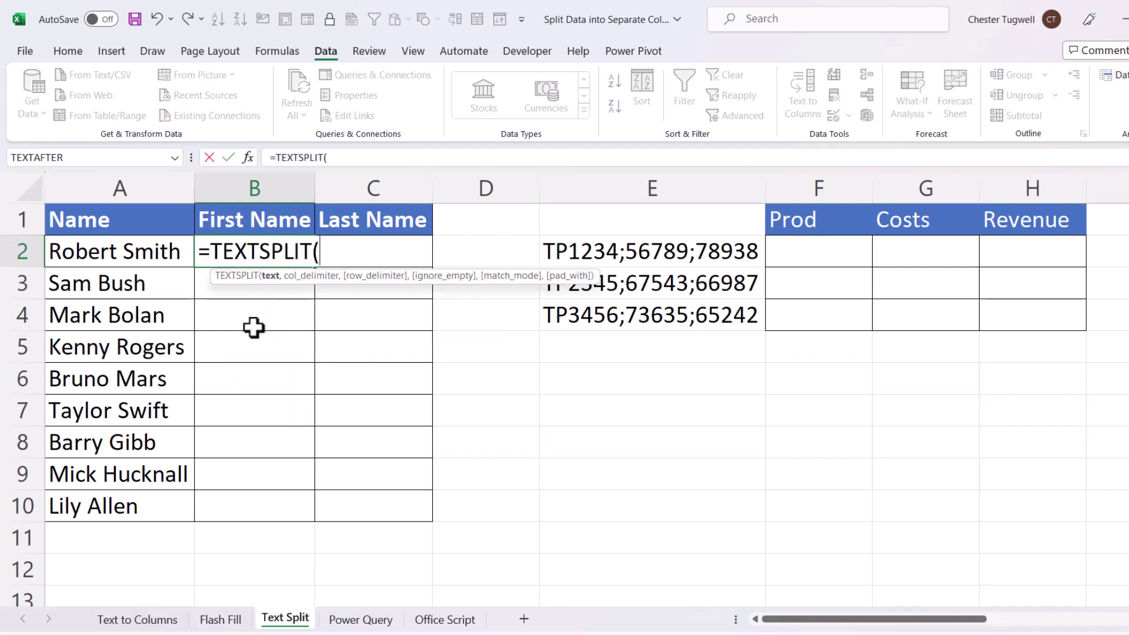
left_click(112, 253)
type(",")
key("BackSpace")
type(",")
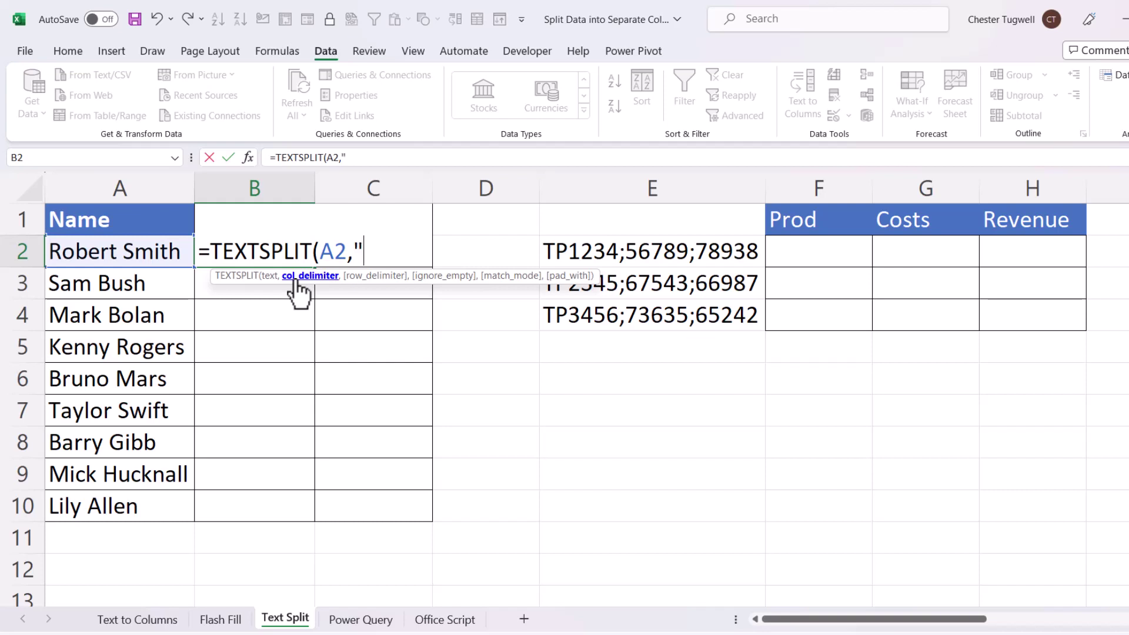
type("\" \")")
key("Return")
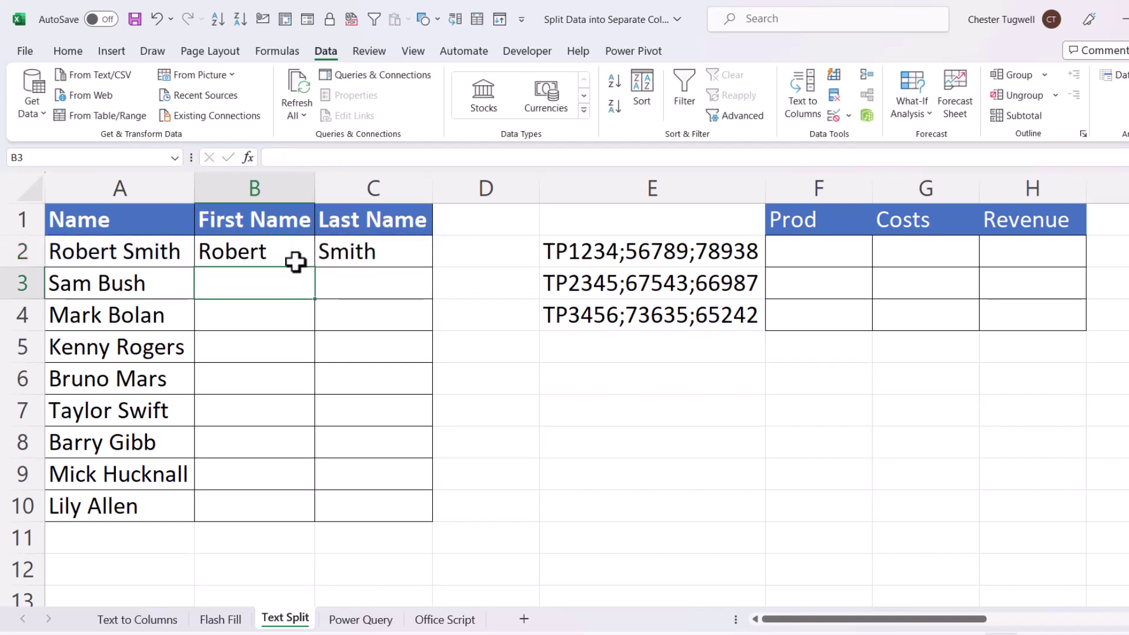
left_click(296, 259)
left_click_drag(317, 271, 312, 524)
Step: Enter =TEXTSPLIT(E2,";") in F2 and fill it down to row 4
left_click(814, 255)
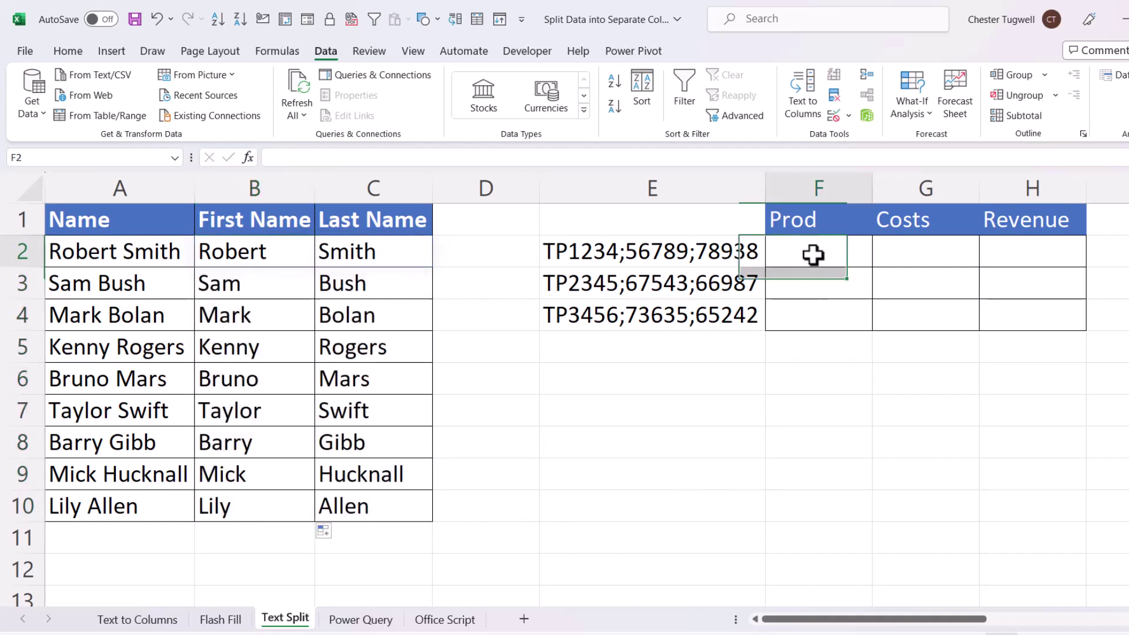
type("=tex")
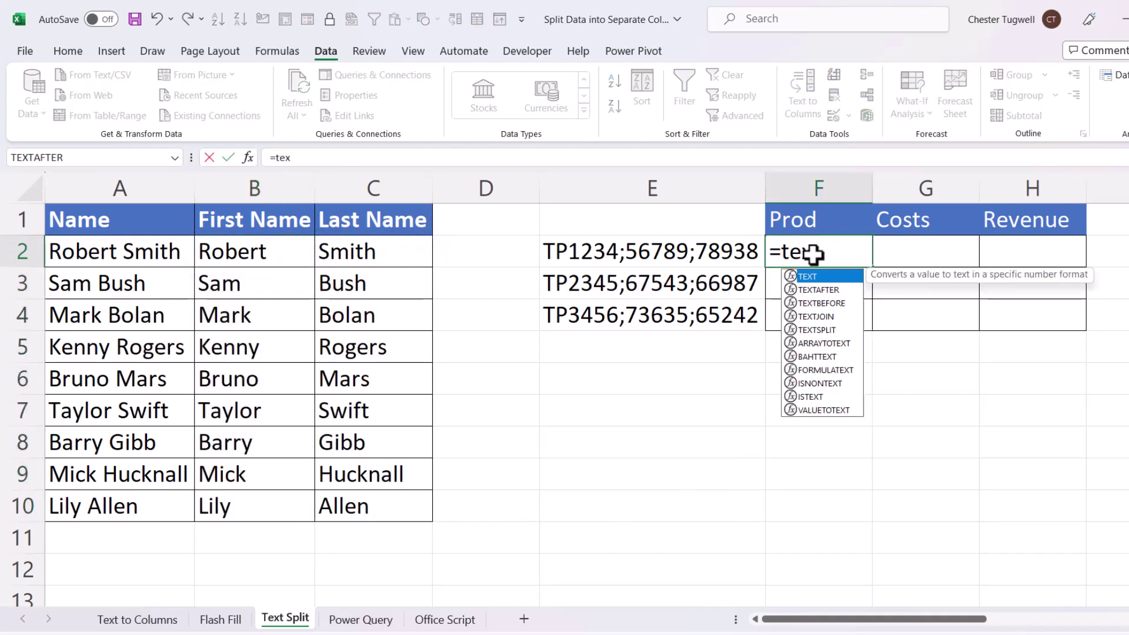
double_click(816, 330)
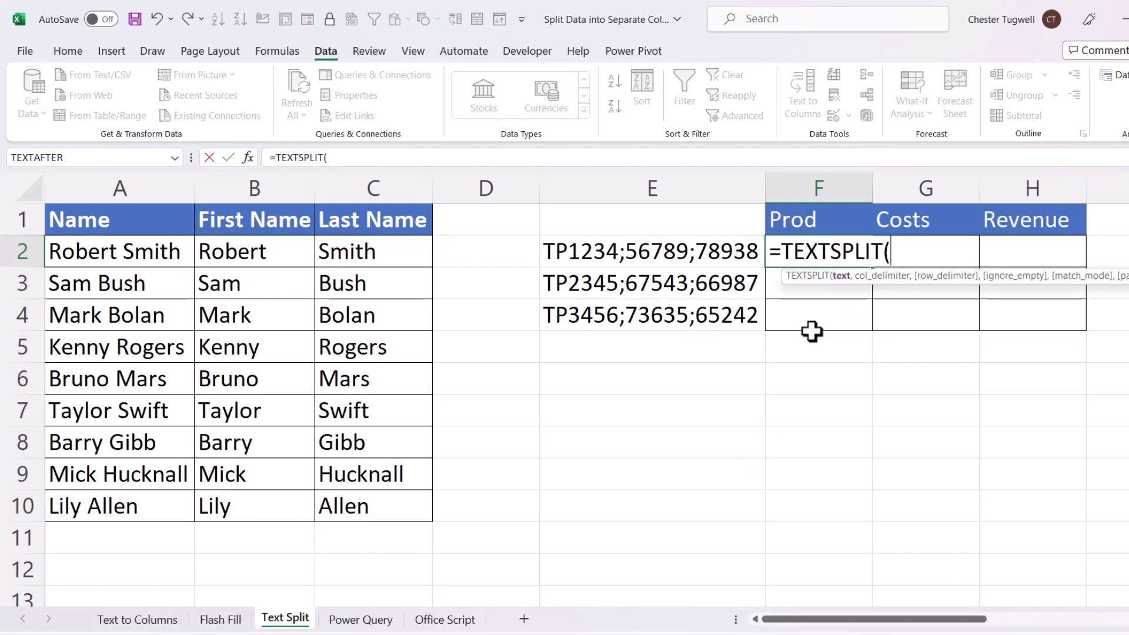
left_click(657, 245)
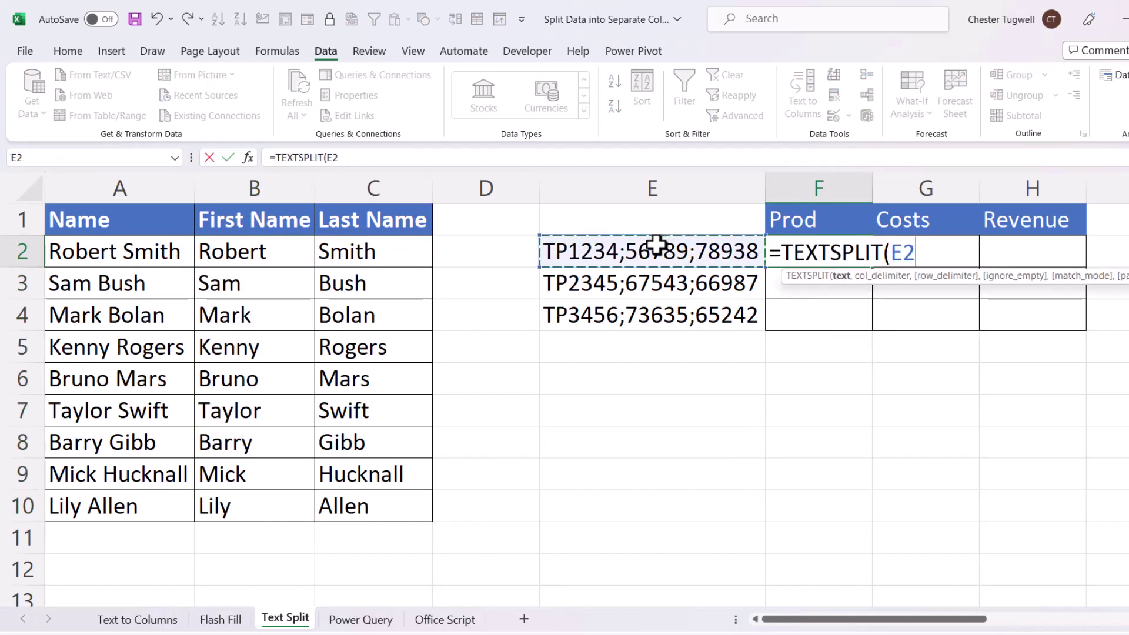
type(",\"")
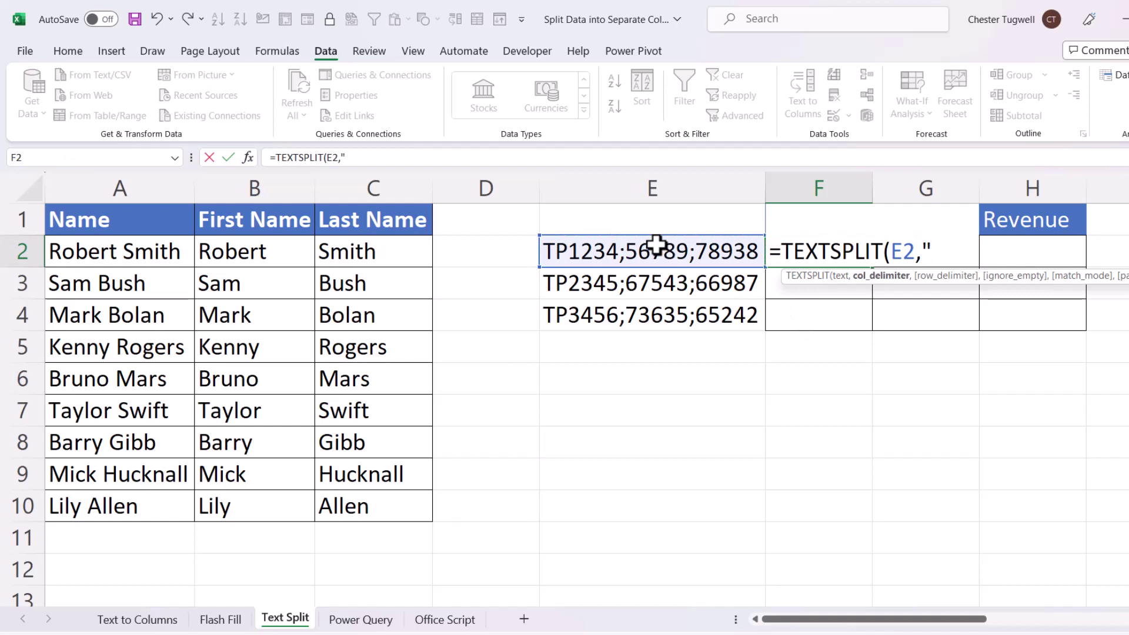
type(";\"")
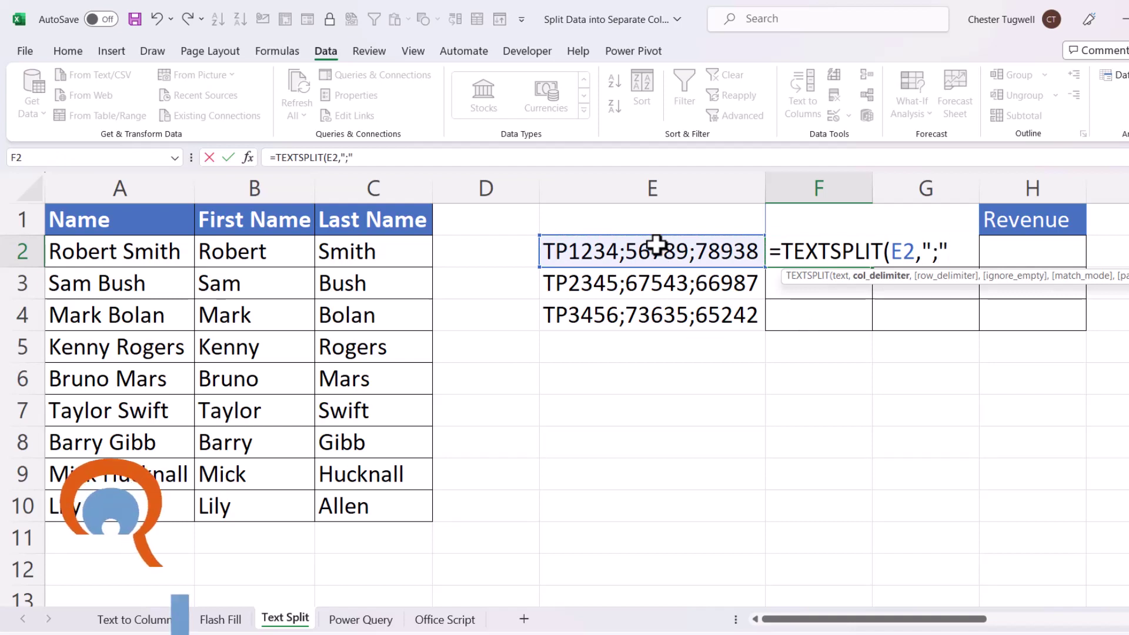
type(")")
key("Return")
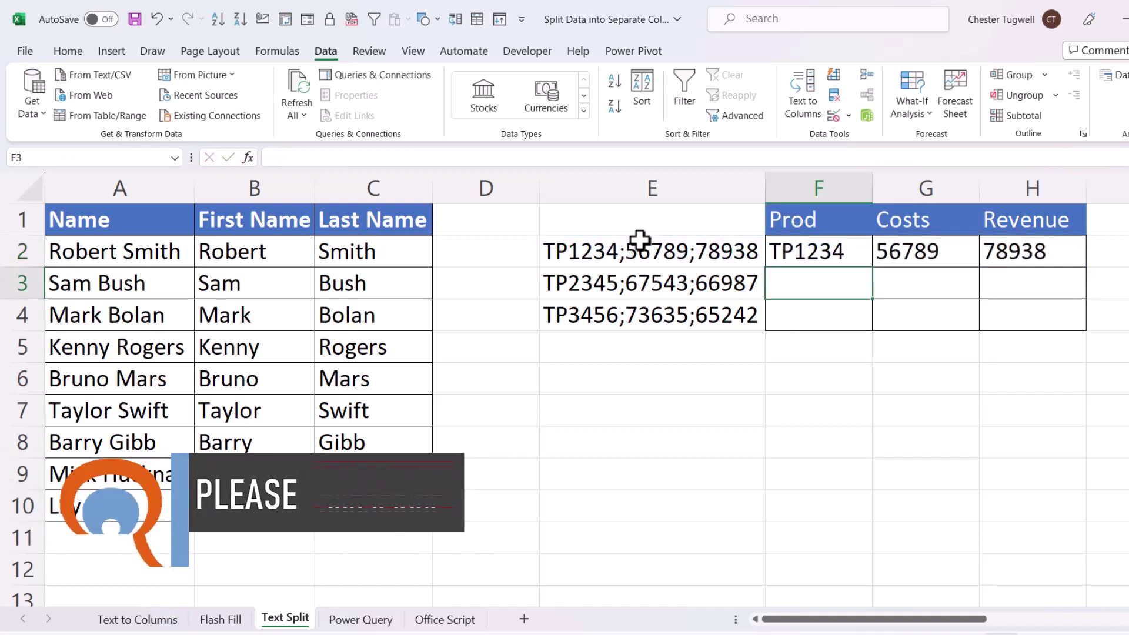
left_click(845, 254)
left_click_drag(872, 266, 870, 329)
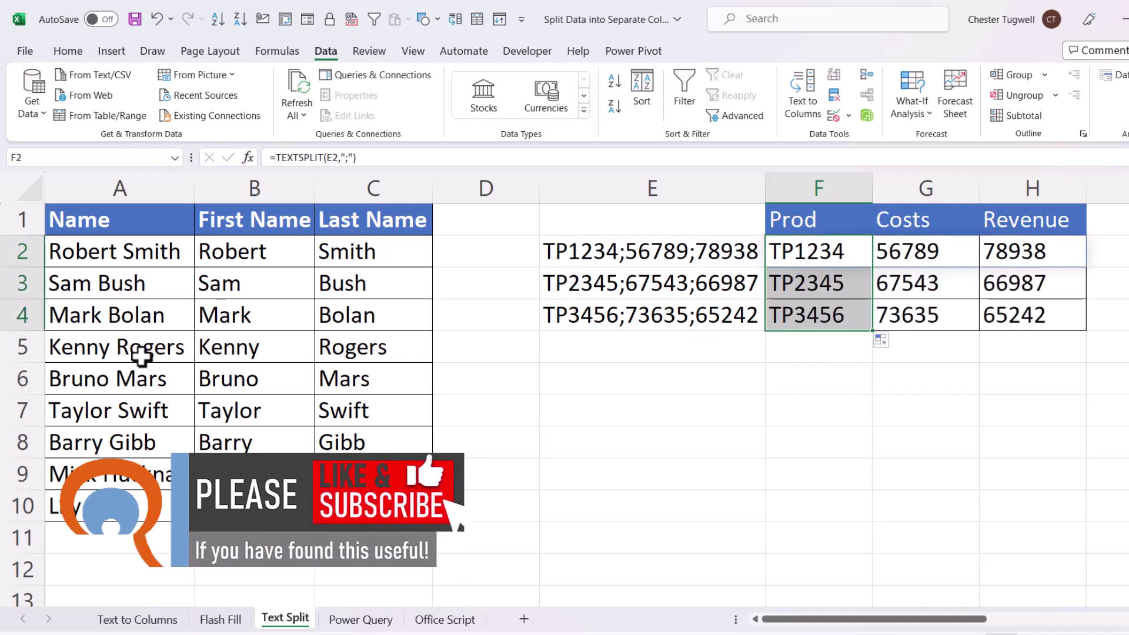
Step: Edit the first person's name in A2 by appending 'a' to the first name
left_click(84, 254)
double_click(118, 252)
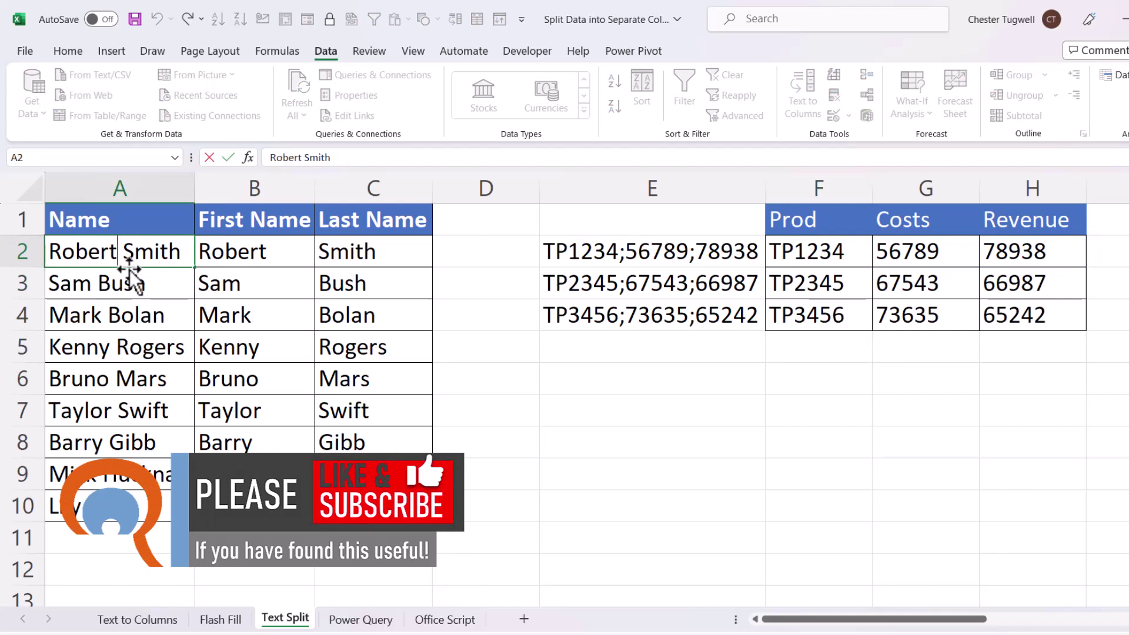
type("a")
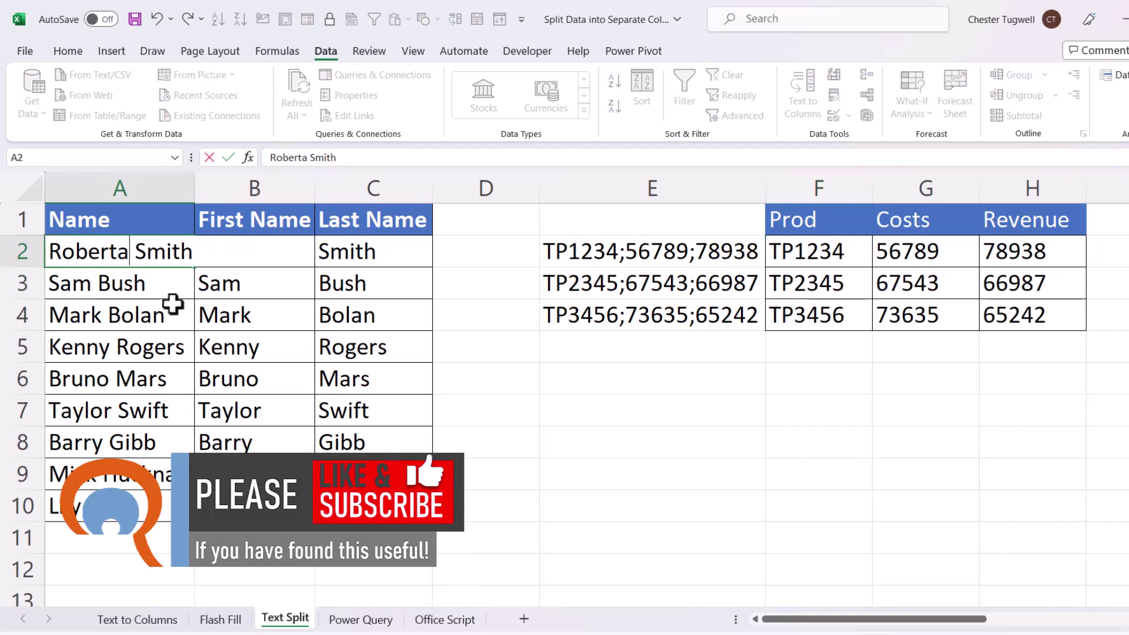
key("Return")
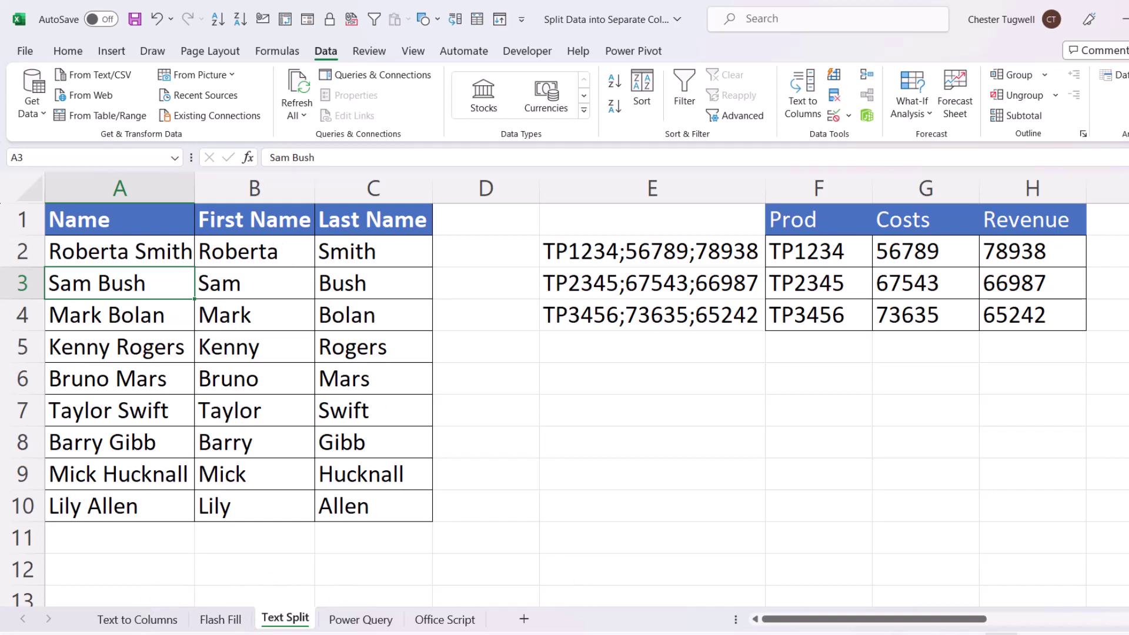
Step: Enter =TEXTSPLIT(J2,{" ",",",", "," - "}) in L2
scroll(587, 388, "right", 7)
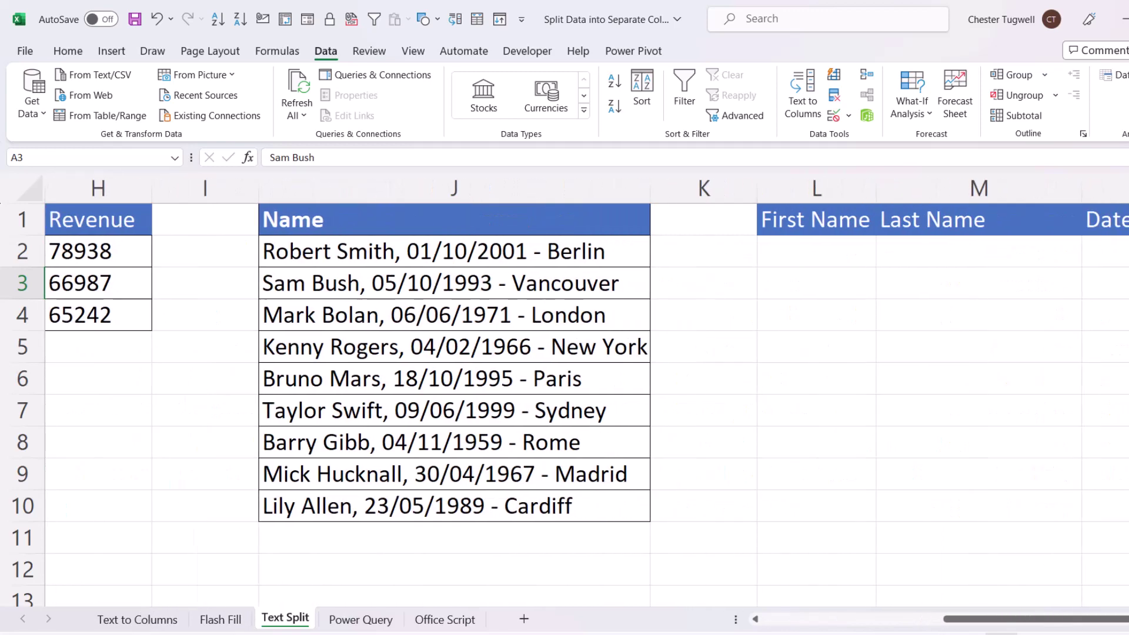
scroll(236, 353, "right", 2)
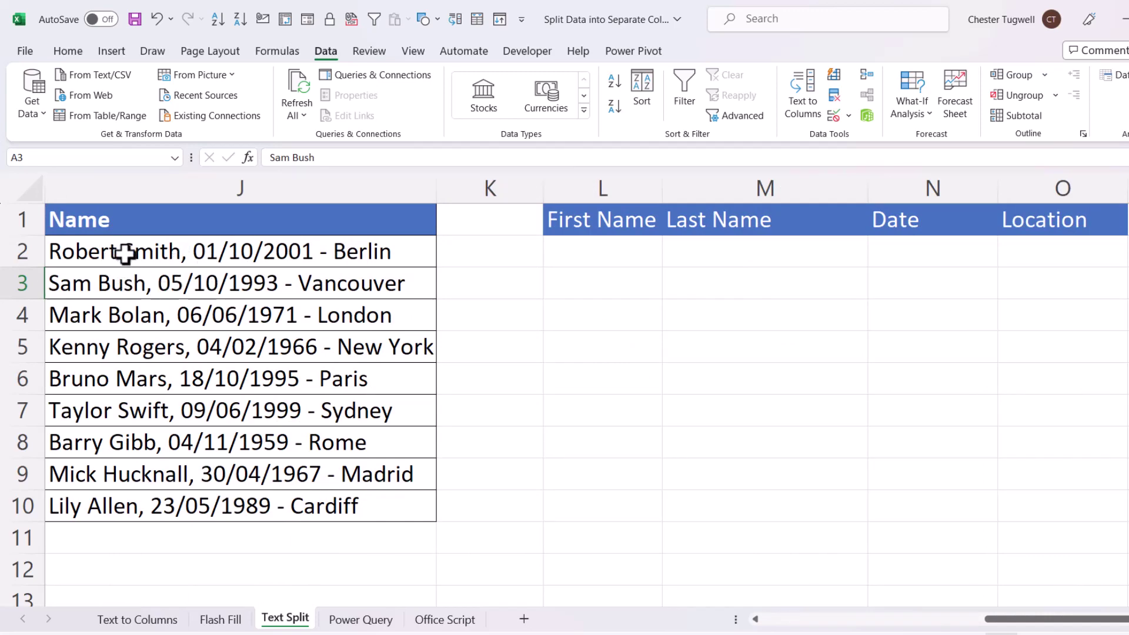
left_click(603, 251)
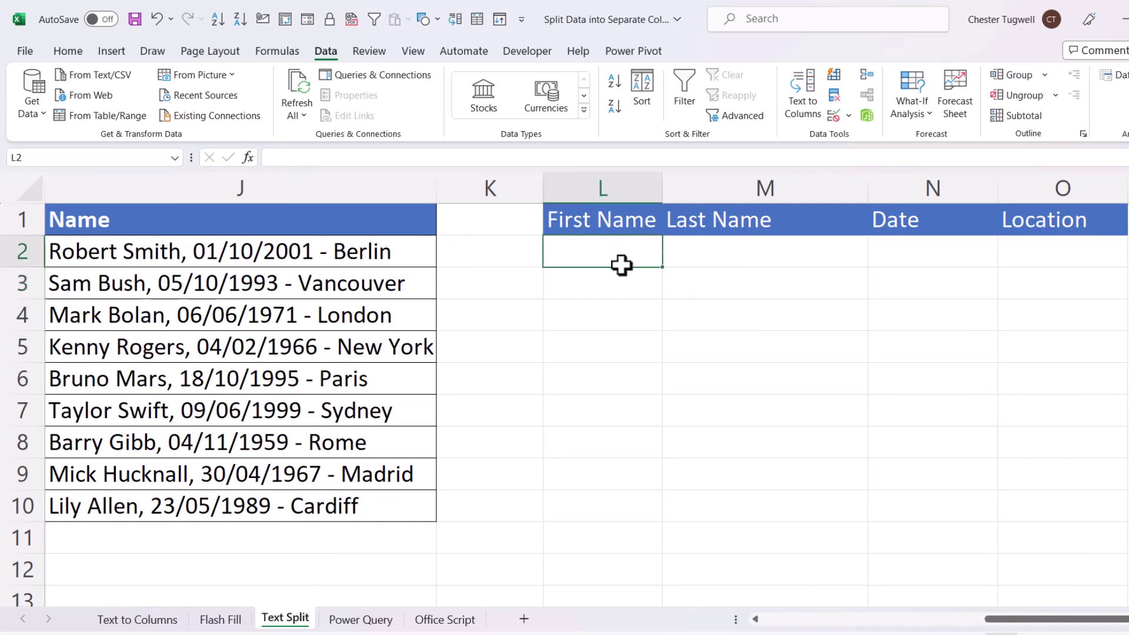
type("=text")
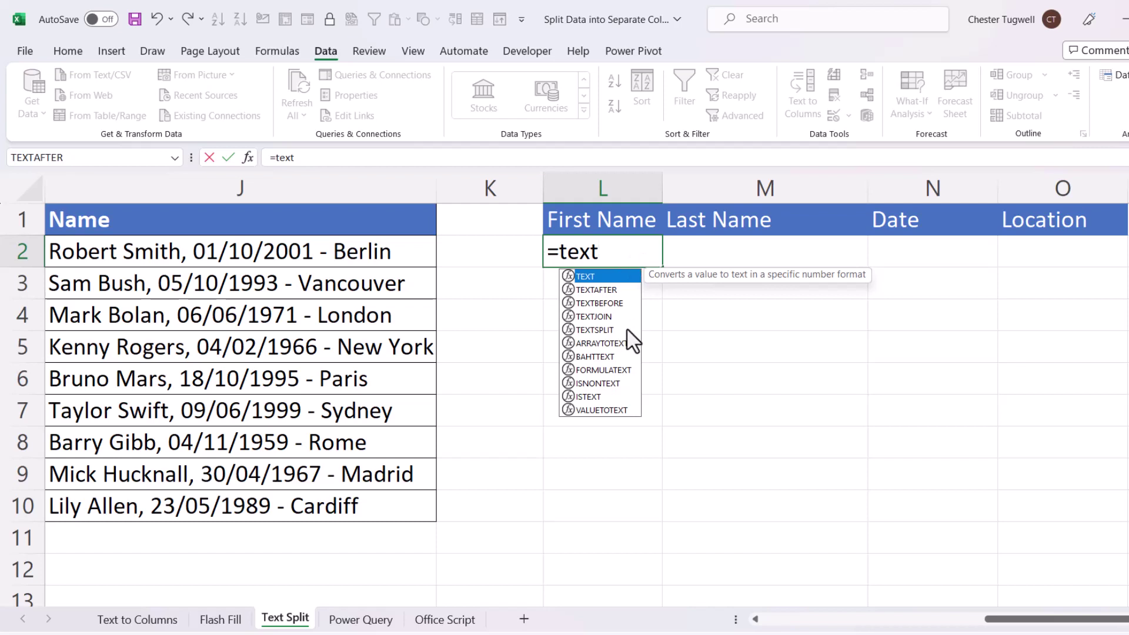
double_click(618, 330)
left_click(230, 253)
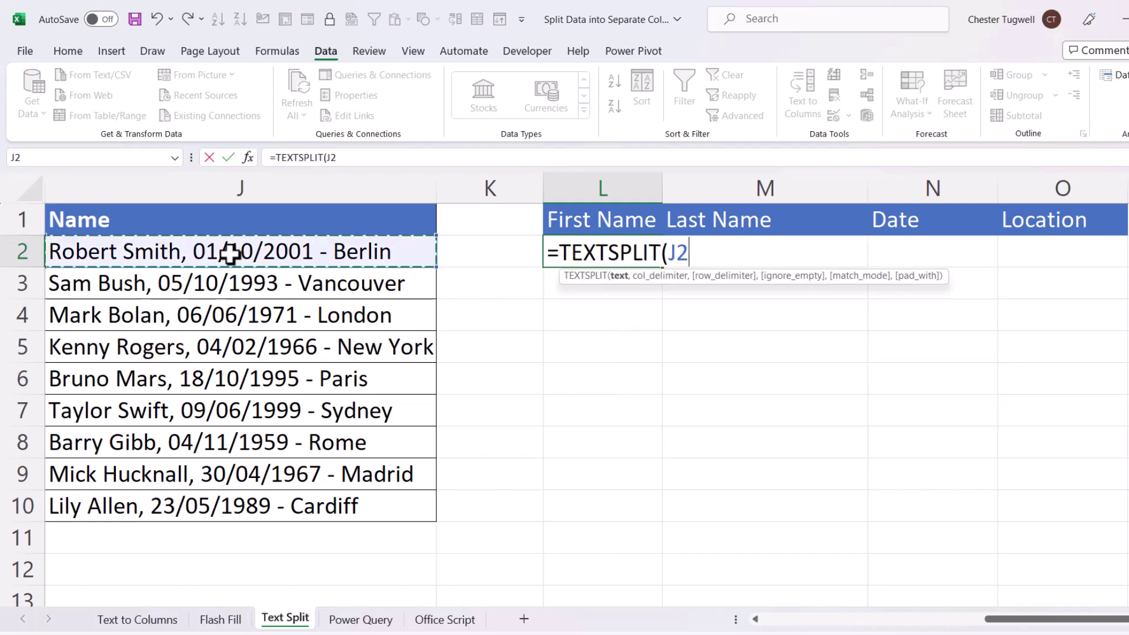
type(",{")
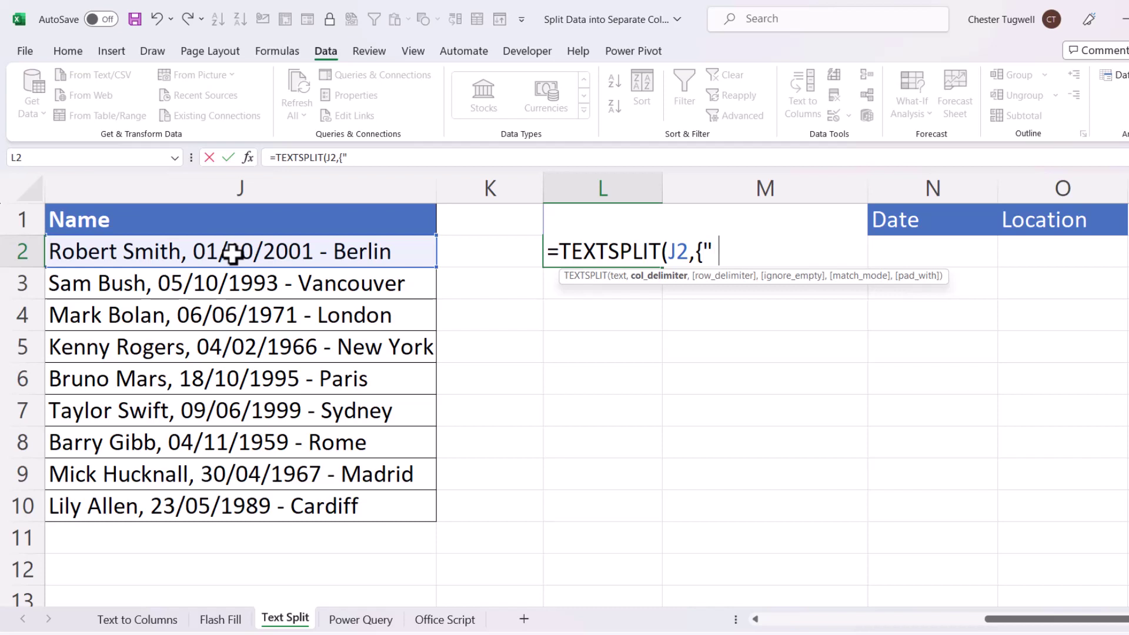
type("\",")
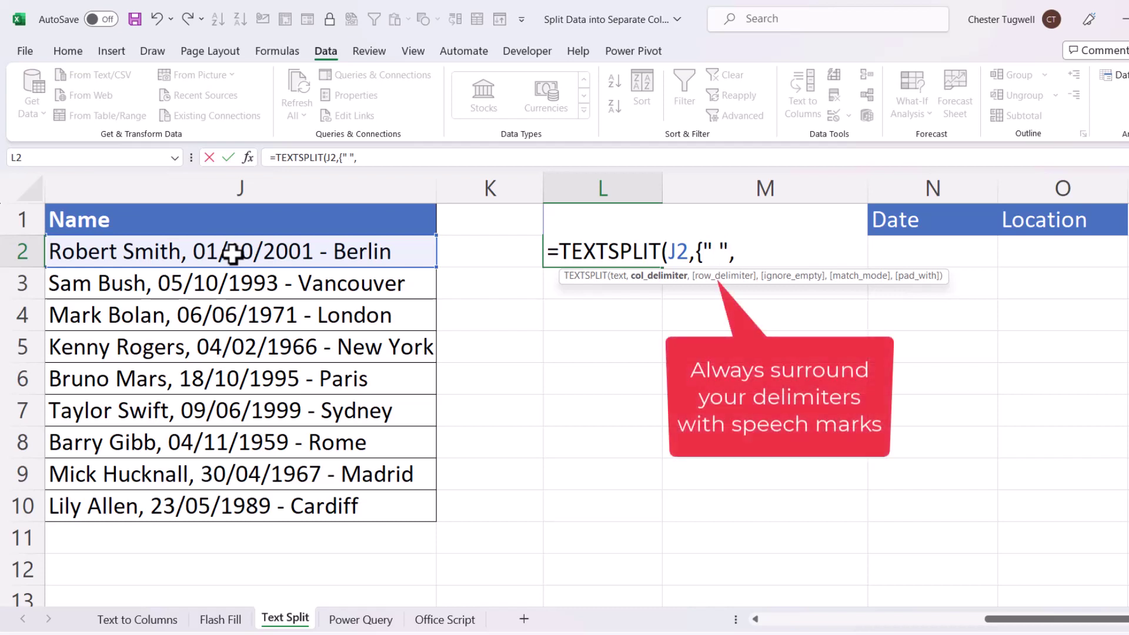
type("\",\",\", \"")
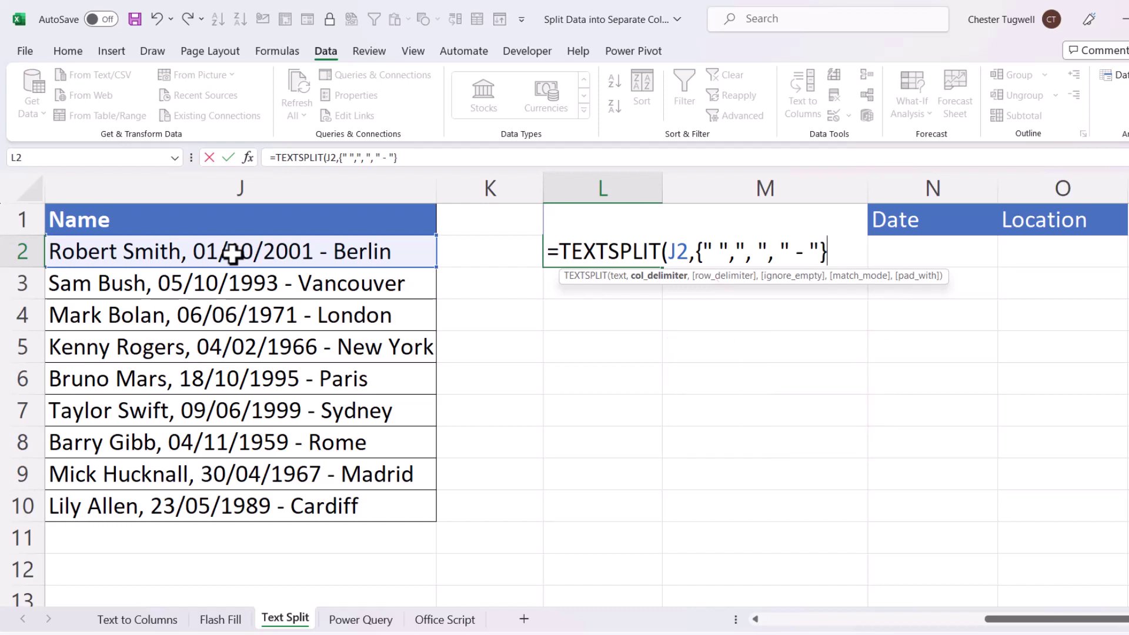
type(")")
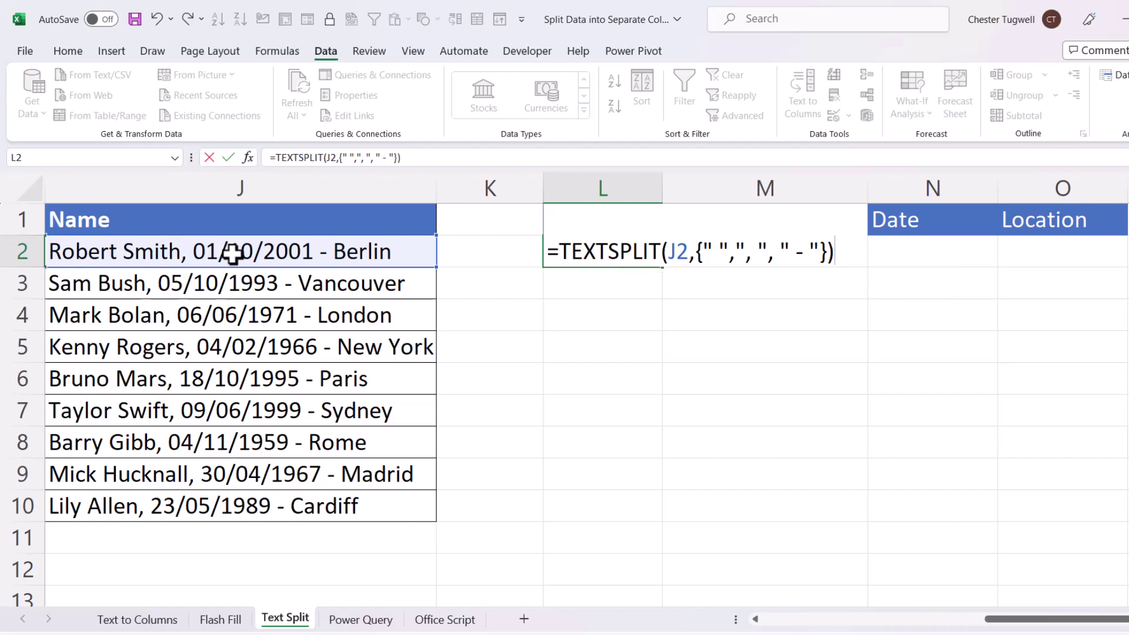
key("Return")
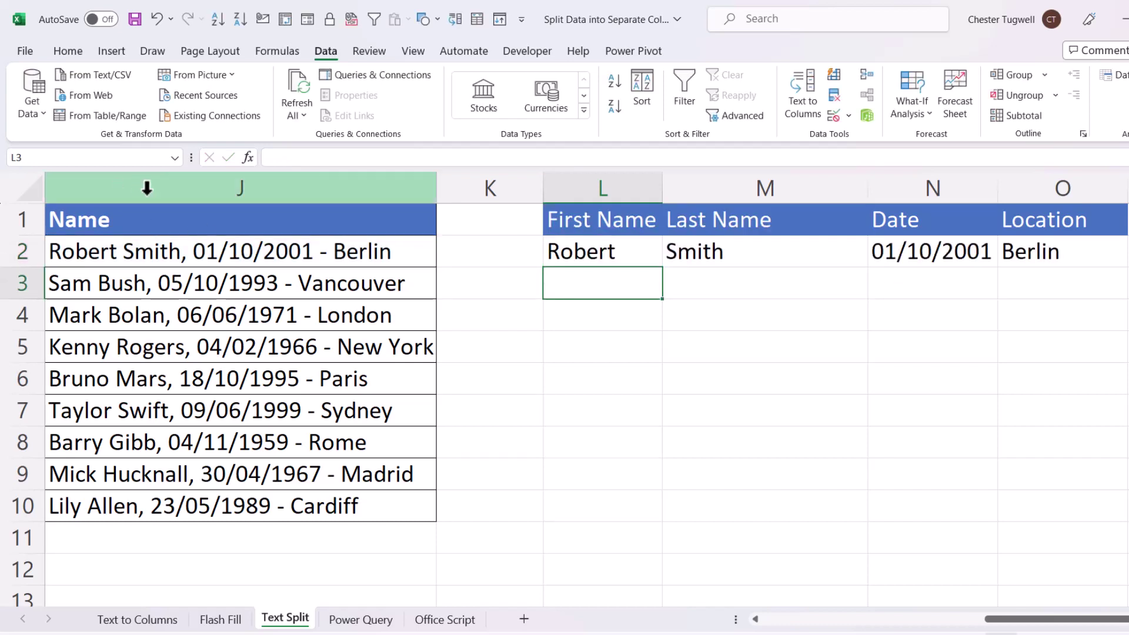
Step: Fill the L2 TEXTSPLIT formula down to row 10
left_click(597, 260)
left_click_drag(658, 269, 643, 522)
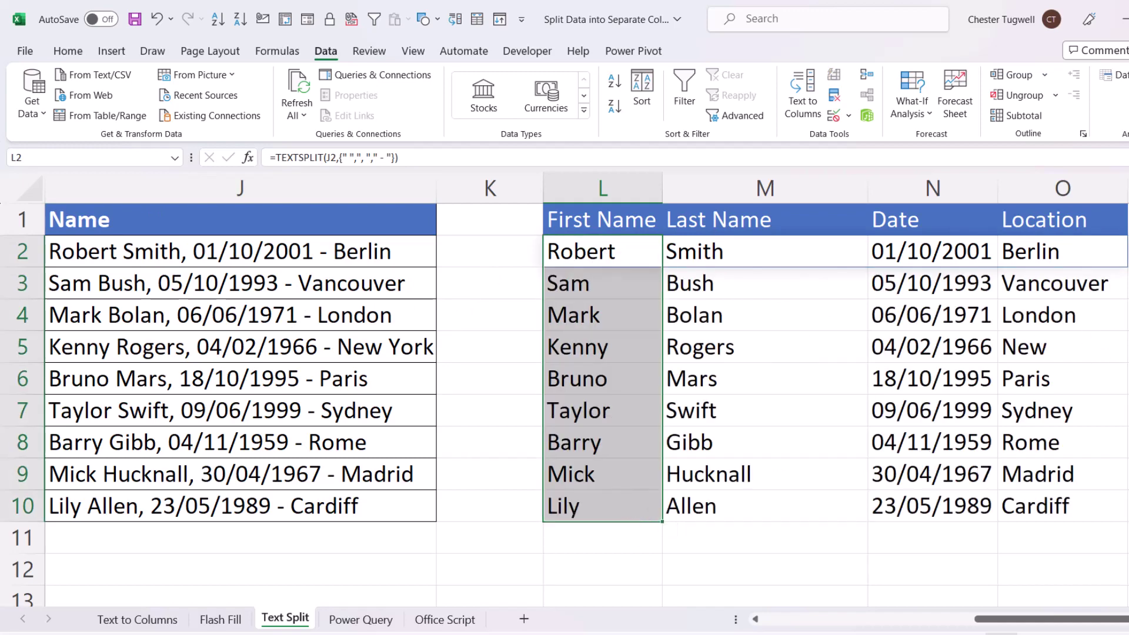
scroll(784, 381, "right", 1)
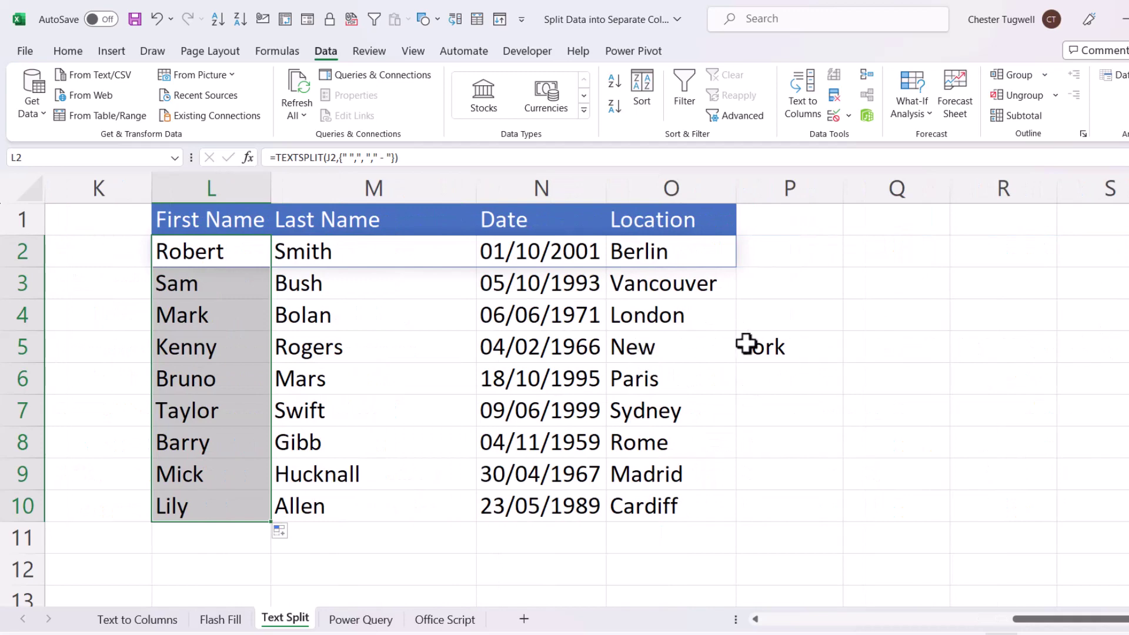
left_click_drag(1066, 622, 1017, 626)
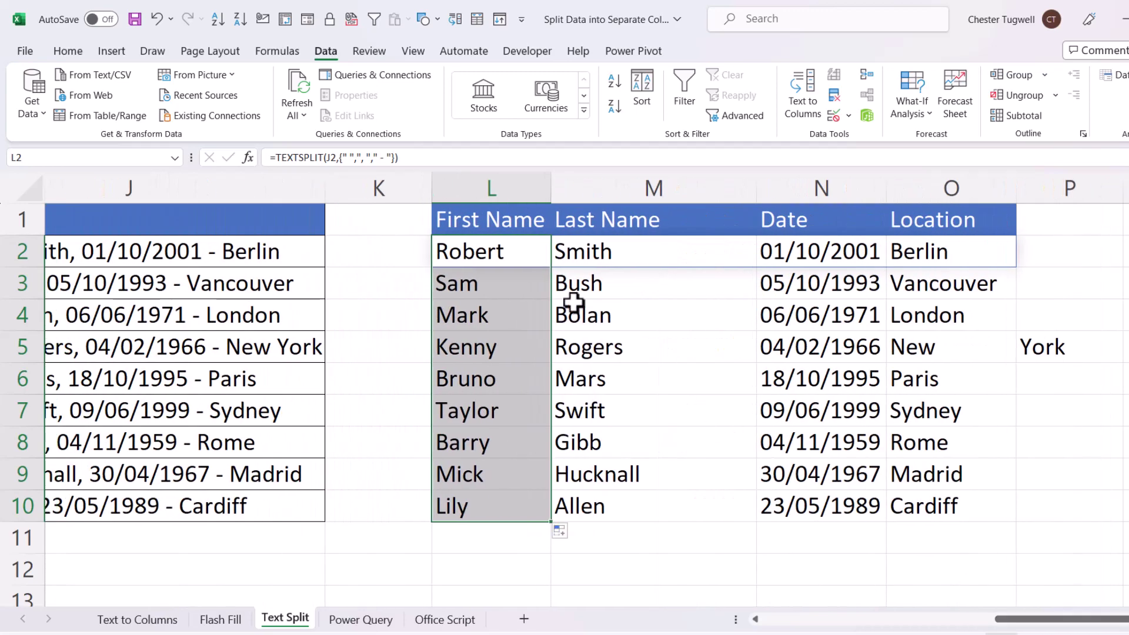
Step: Wrap J2 as SUBSTITUTE(J2," ",CHAR(160),5) in the L2 formula and fill it down to L10
double_click(502, 254)
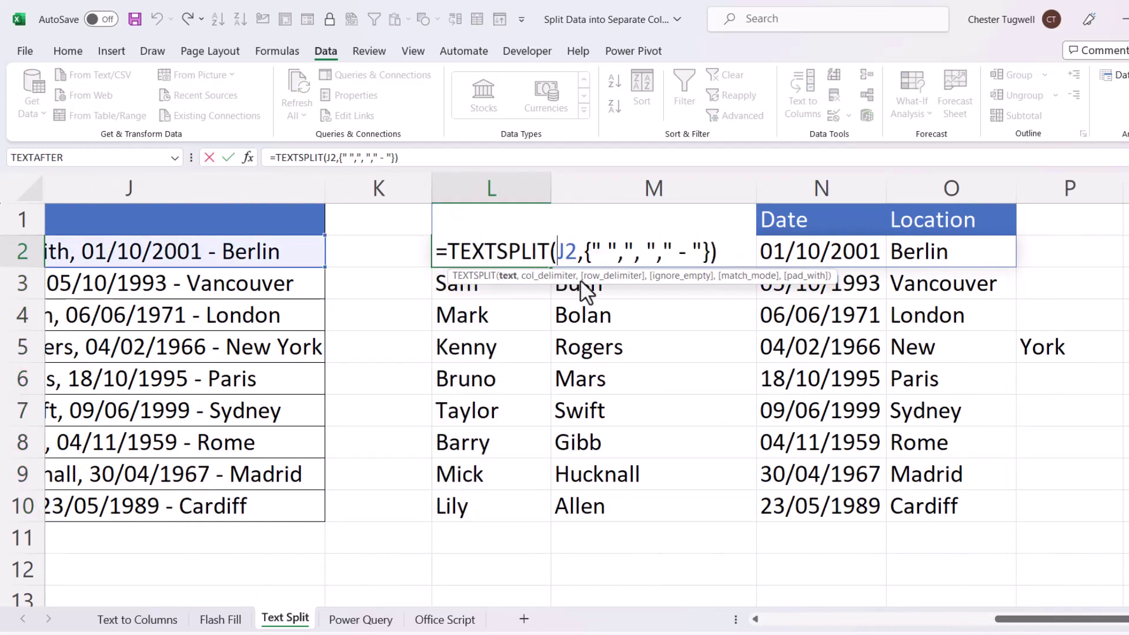
type("sub")
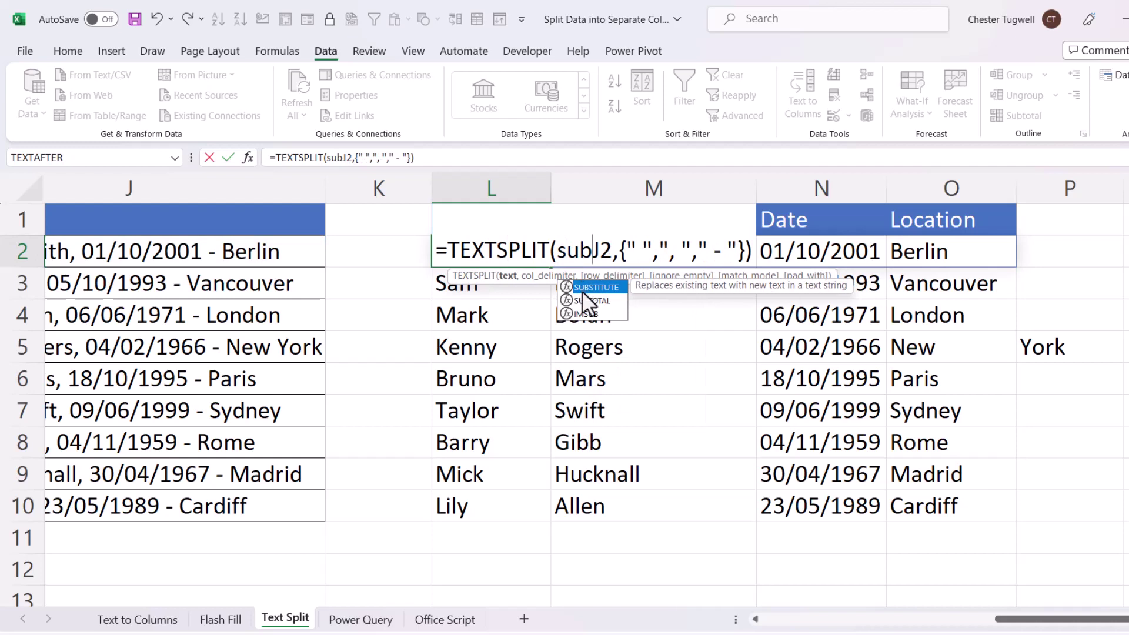
double_click(582, 289)
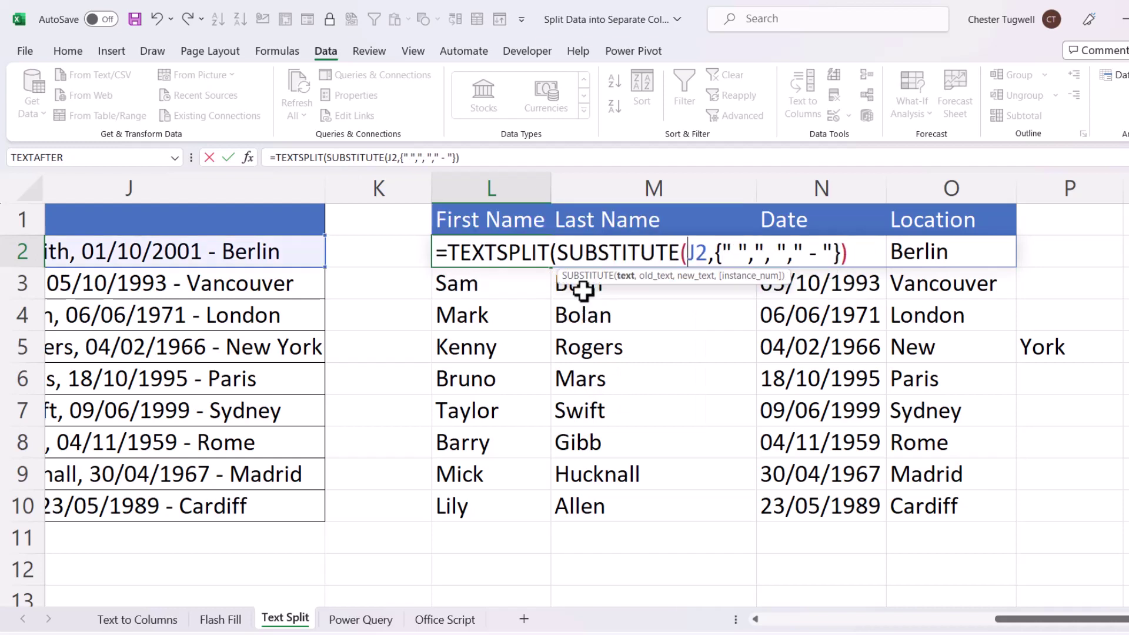
left_click(626, 276)
key("Right")
type(",\",")
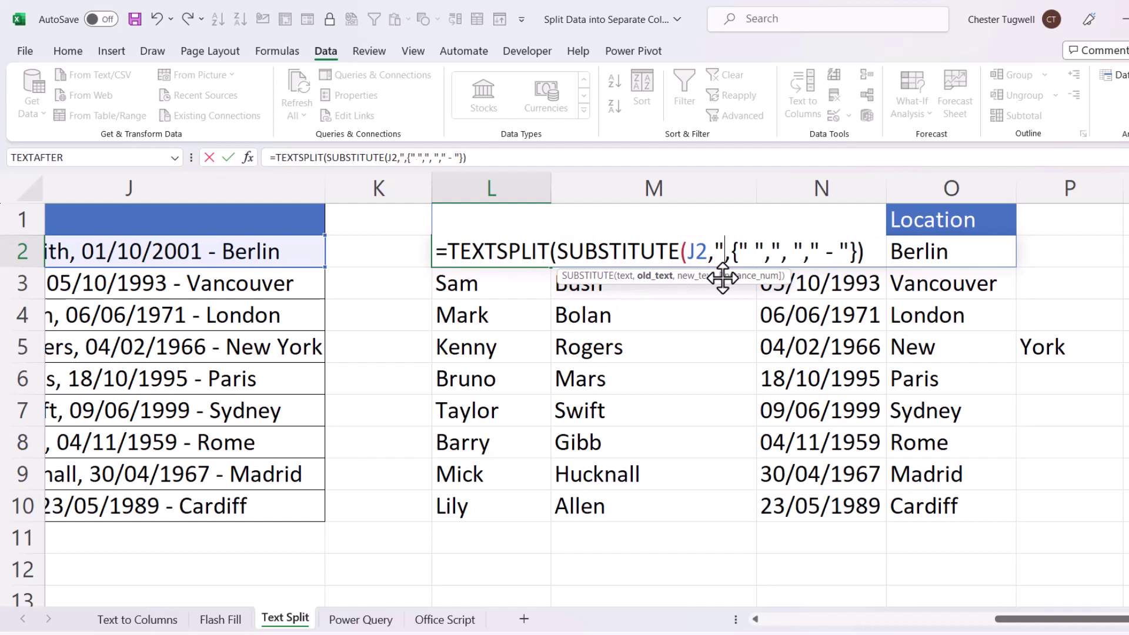
type(" \"")
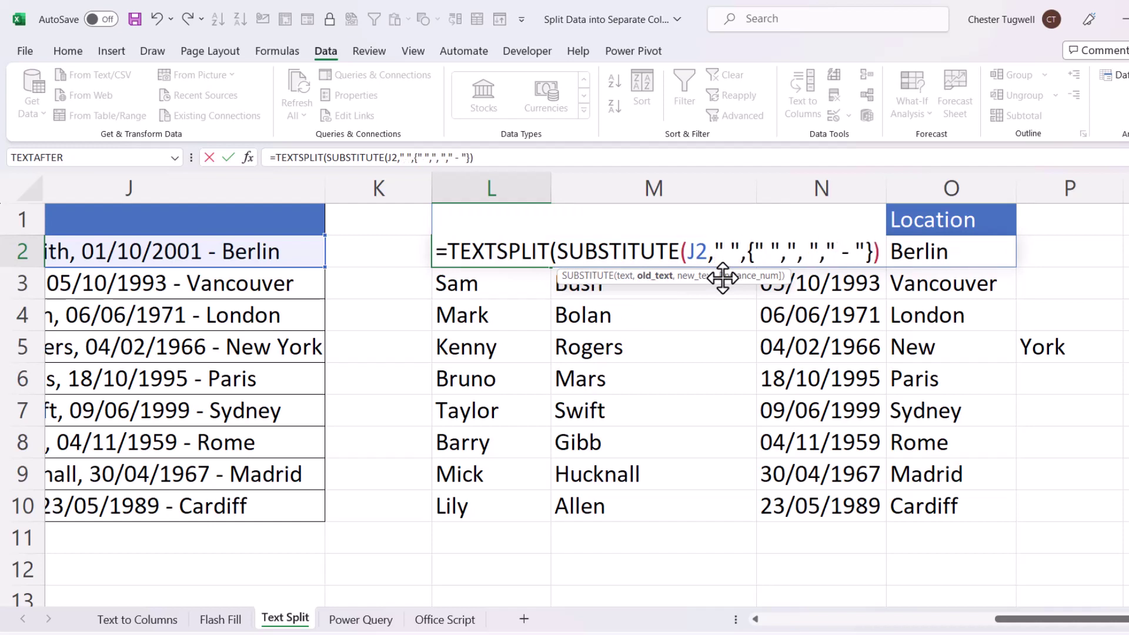
type(",CHAR")
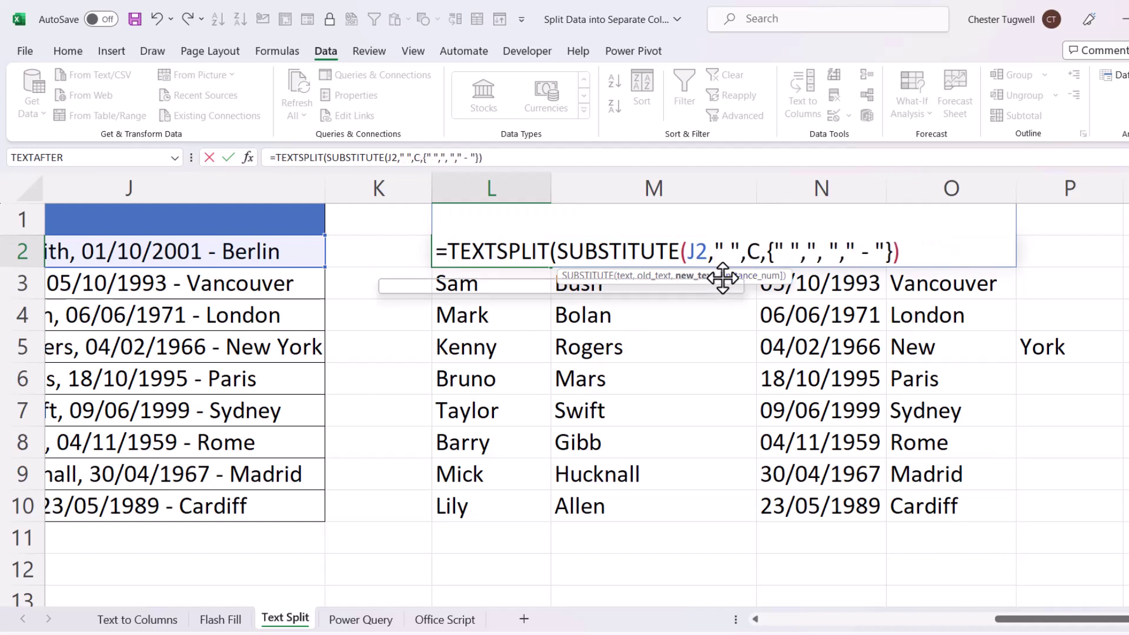
type("(1")
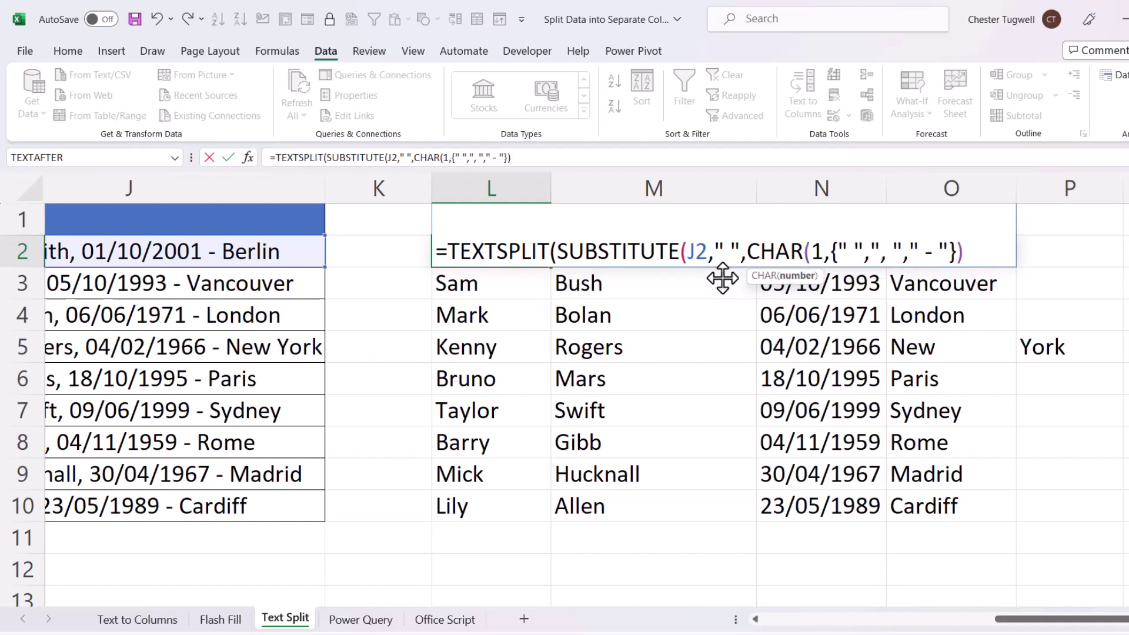
type("60")
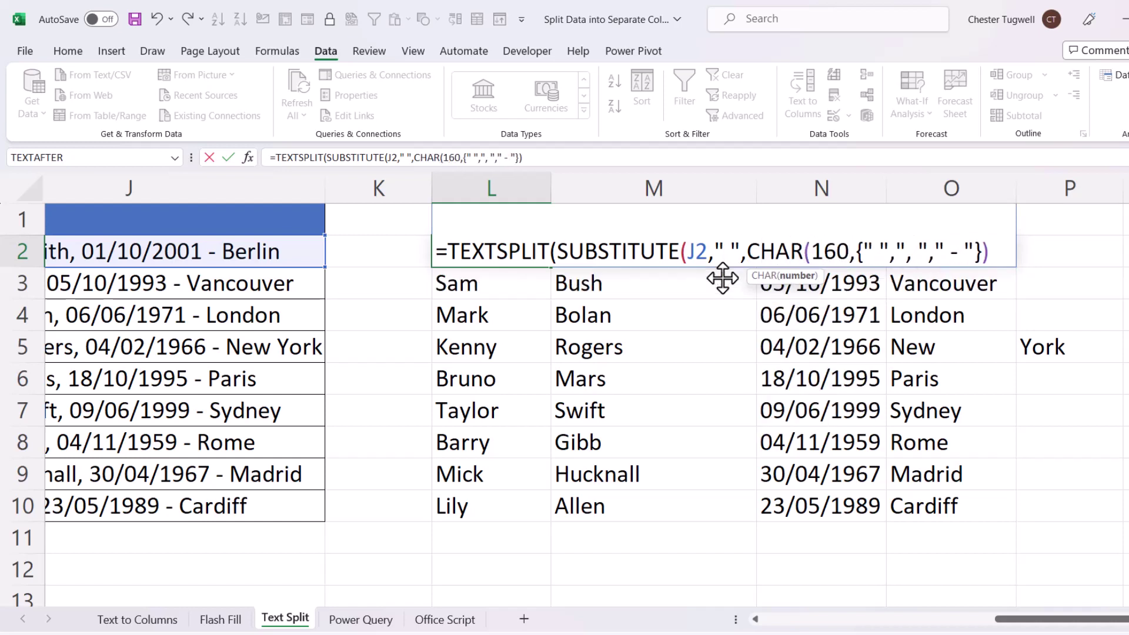
type("),")
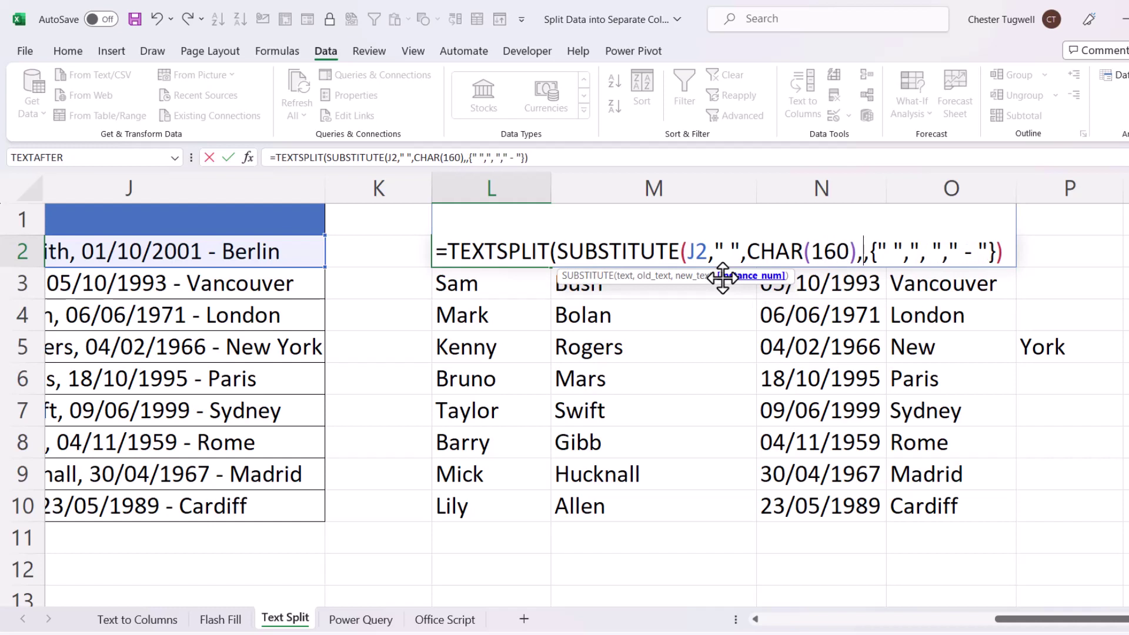
type("5)")
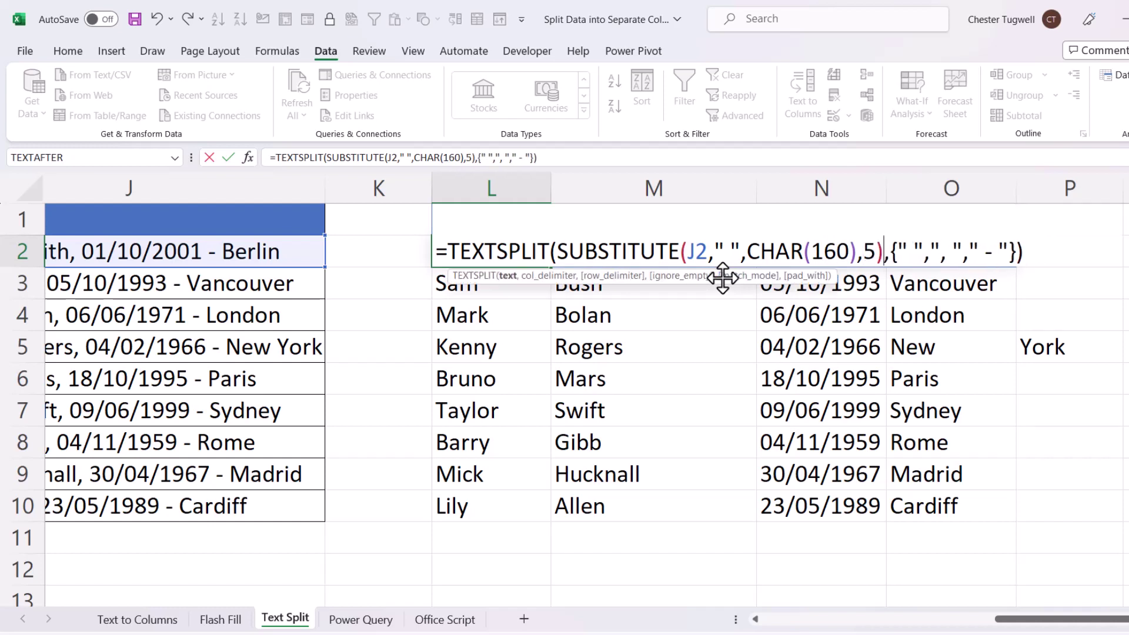
key("Return")
left_click(517, 247)
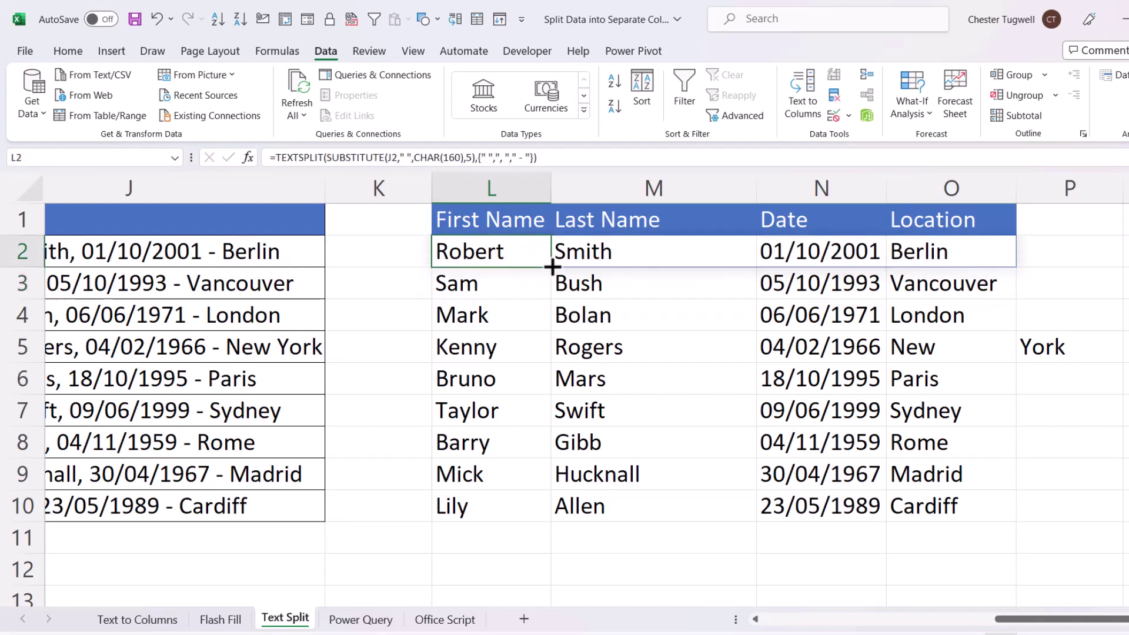
left_click_drag(552, 267, 518, 515)
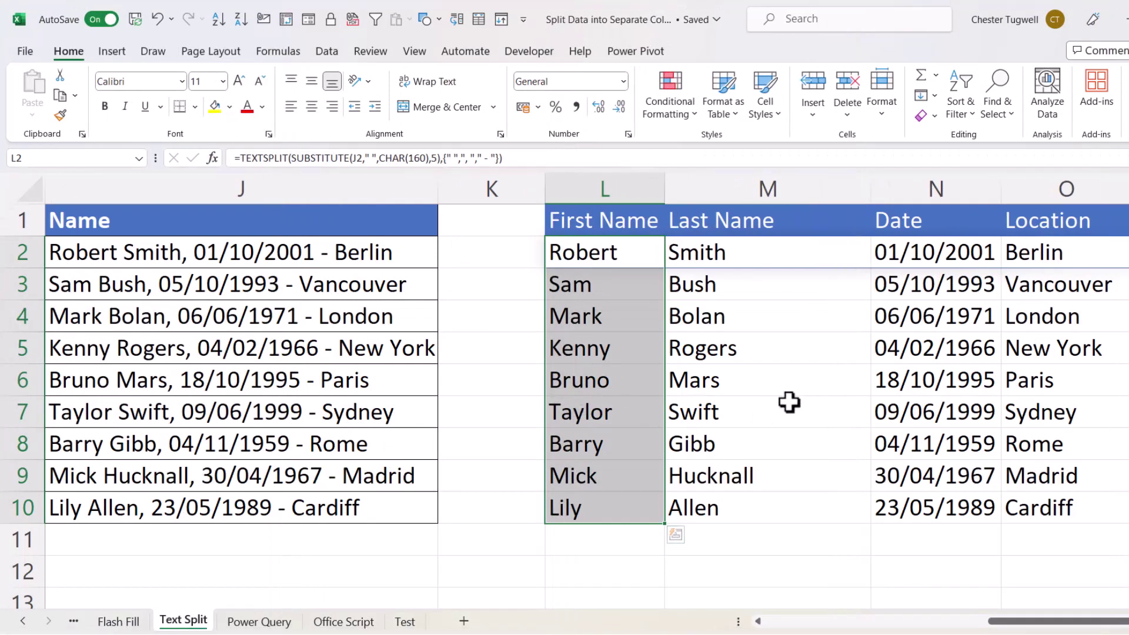
Step: On the Power Query sheet, convert the name list in A1:A10 into a table
left_click(257, 622)
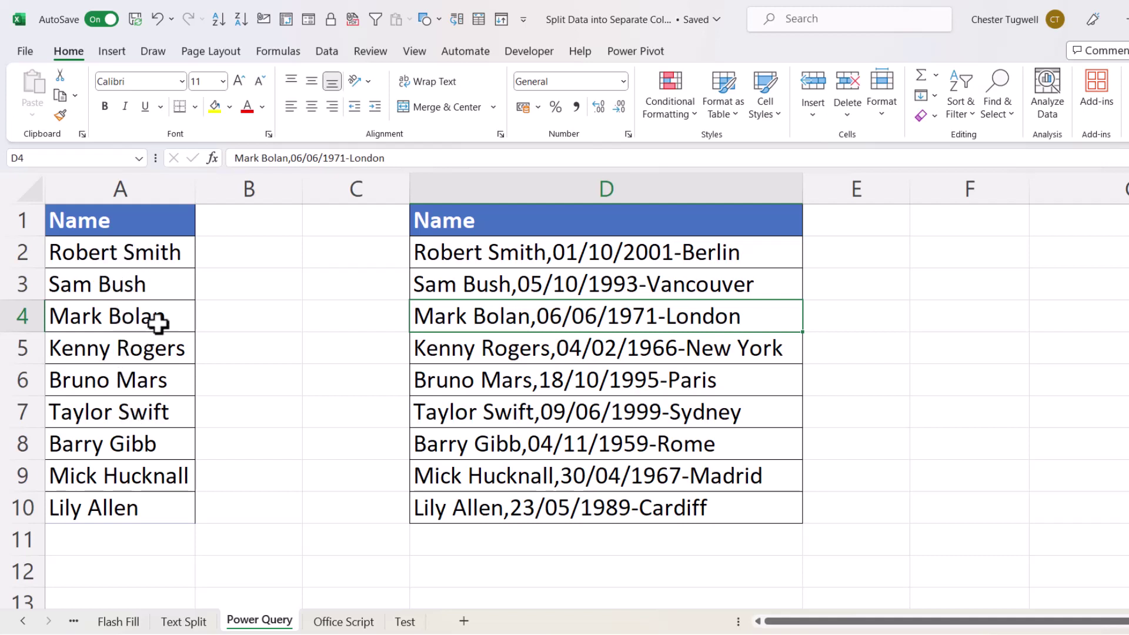
left_click(222, 320)
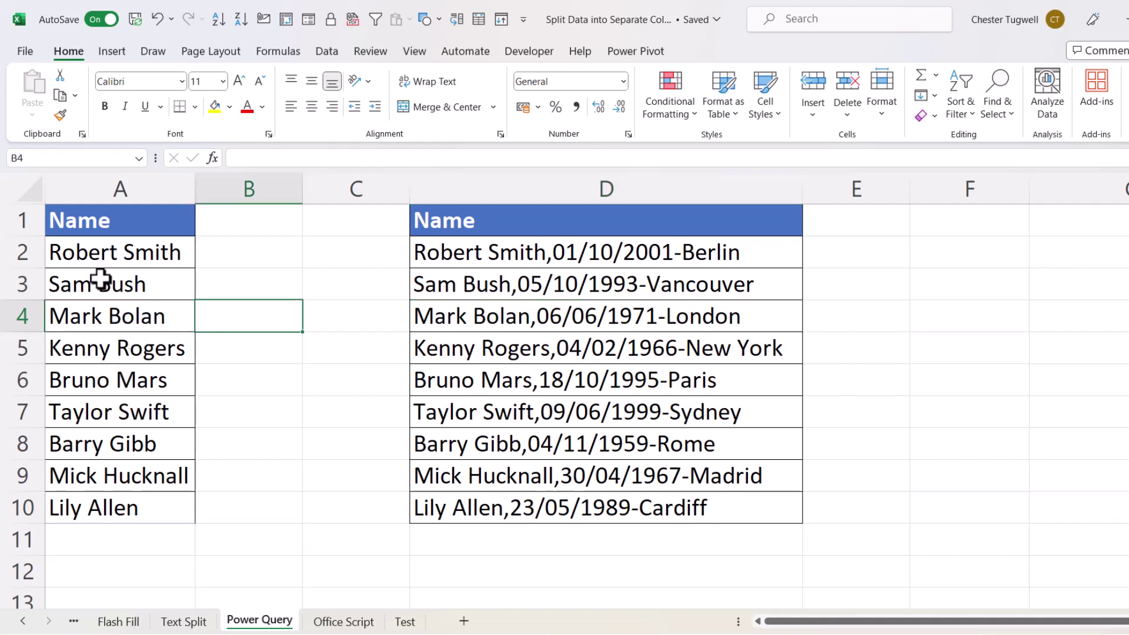
left_click(120, 318)
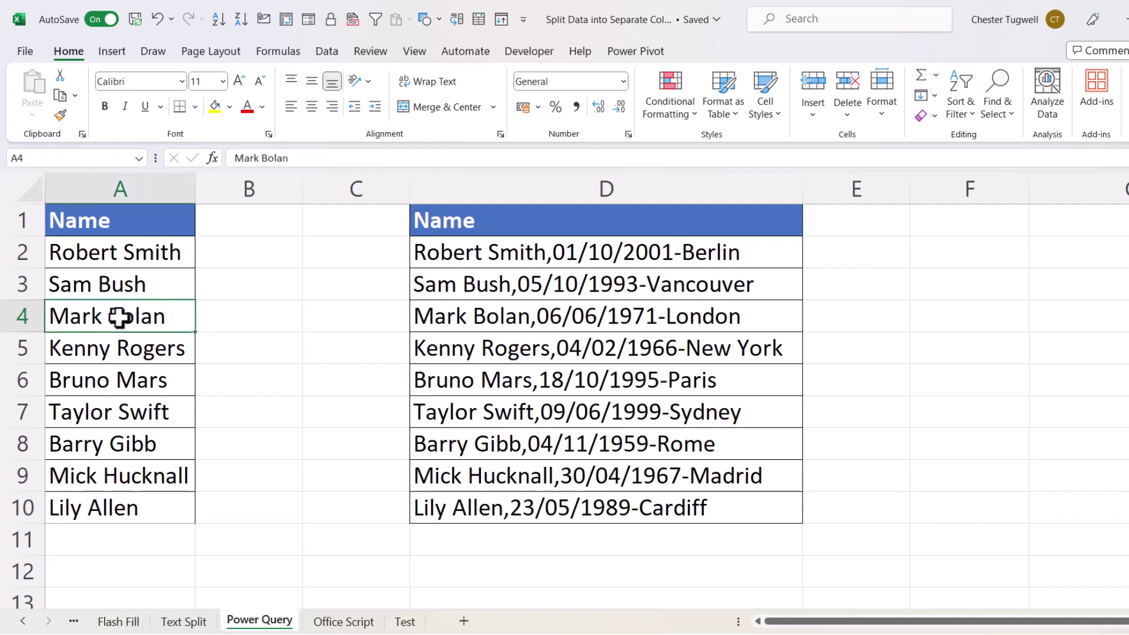
left_click(112, 55)
left_click(148, 88)
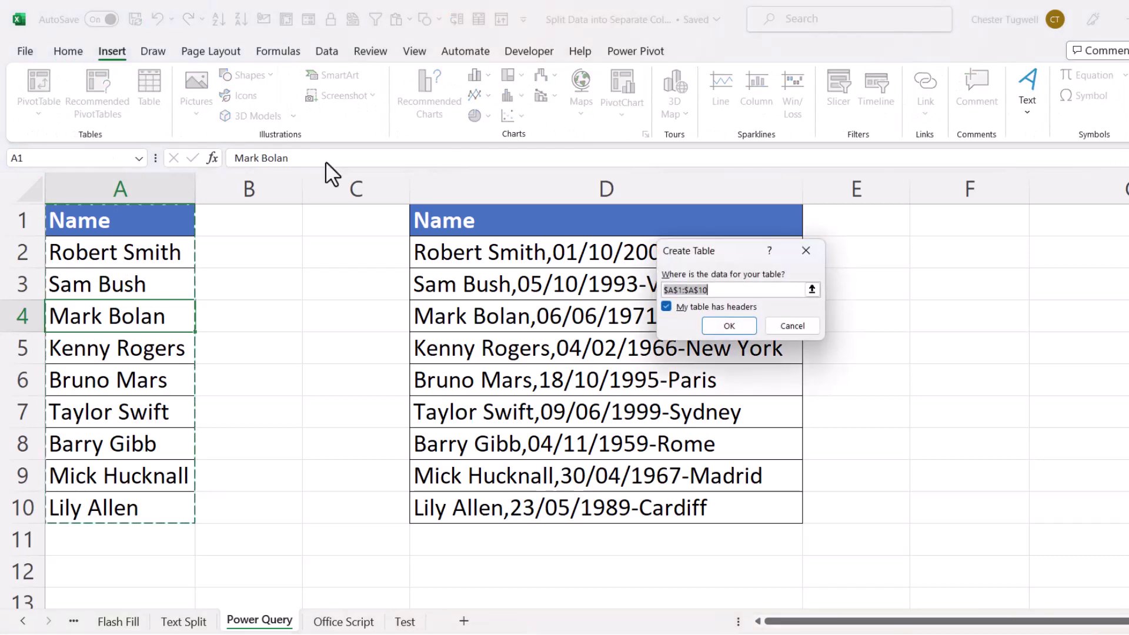
left_click(730, 326)
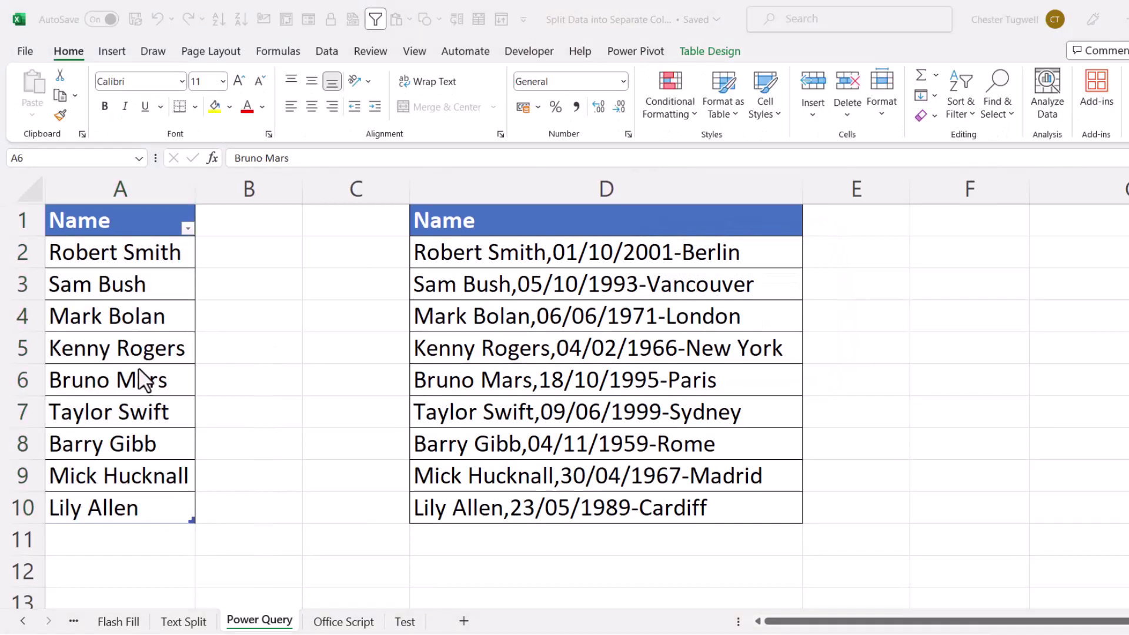
Step: Load the Name table into Power Query Editor as query Table5 using From Table/Range
key("Up")
key("Up")
key("Right")
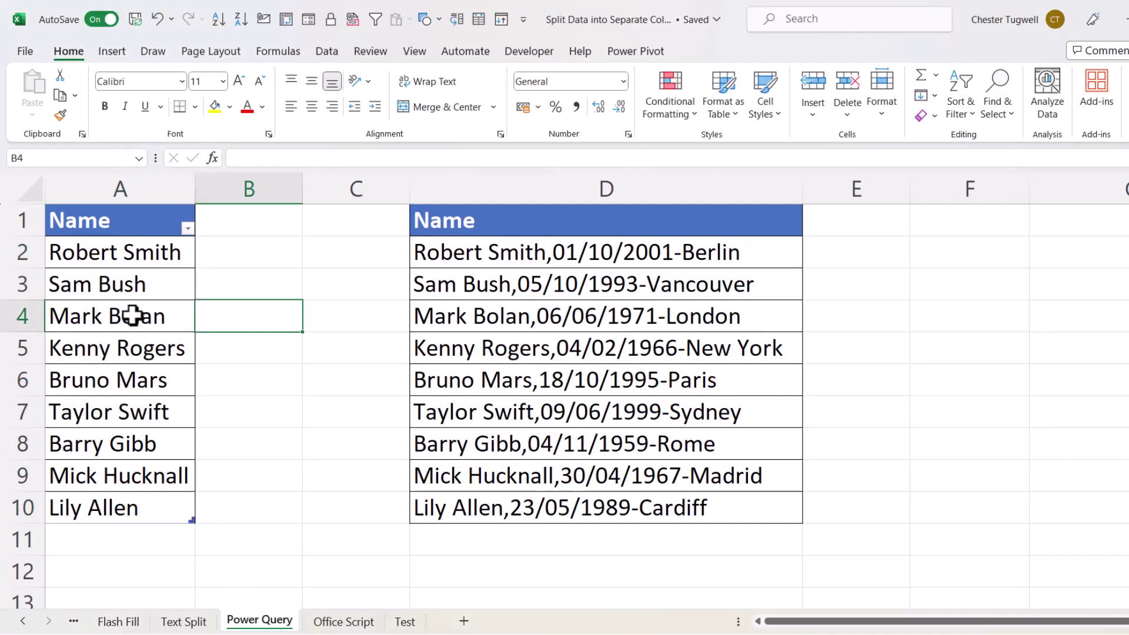
left_click(133, 316)
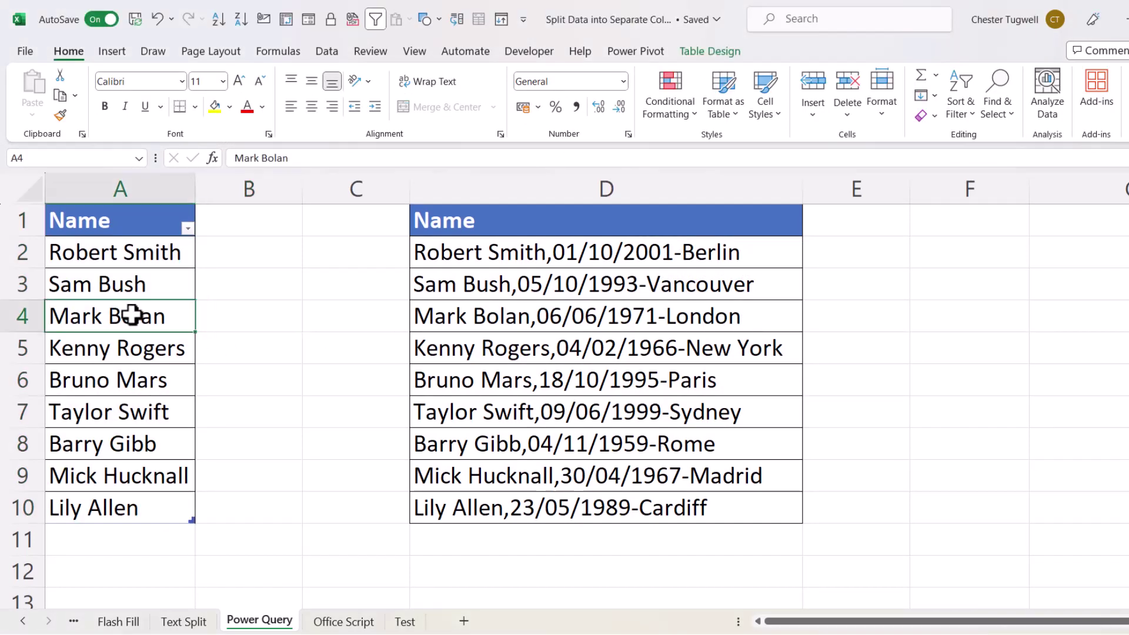
left_click(326, 51)
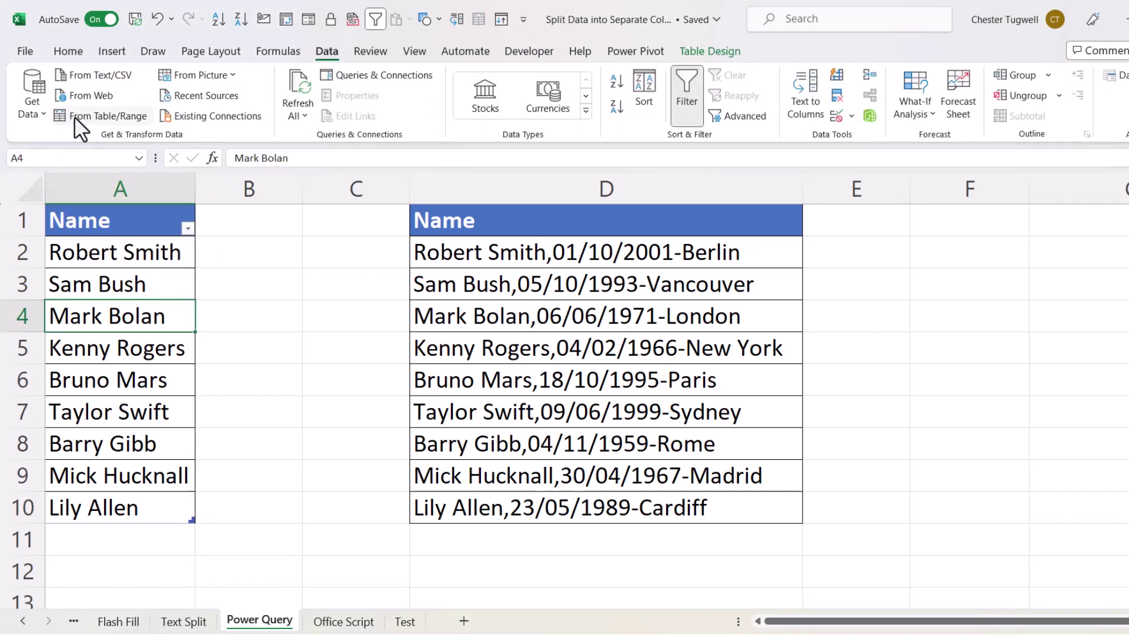
left_click(105, 116)
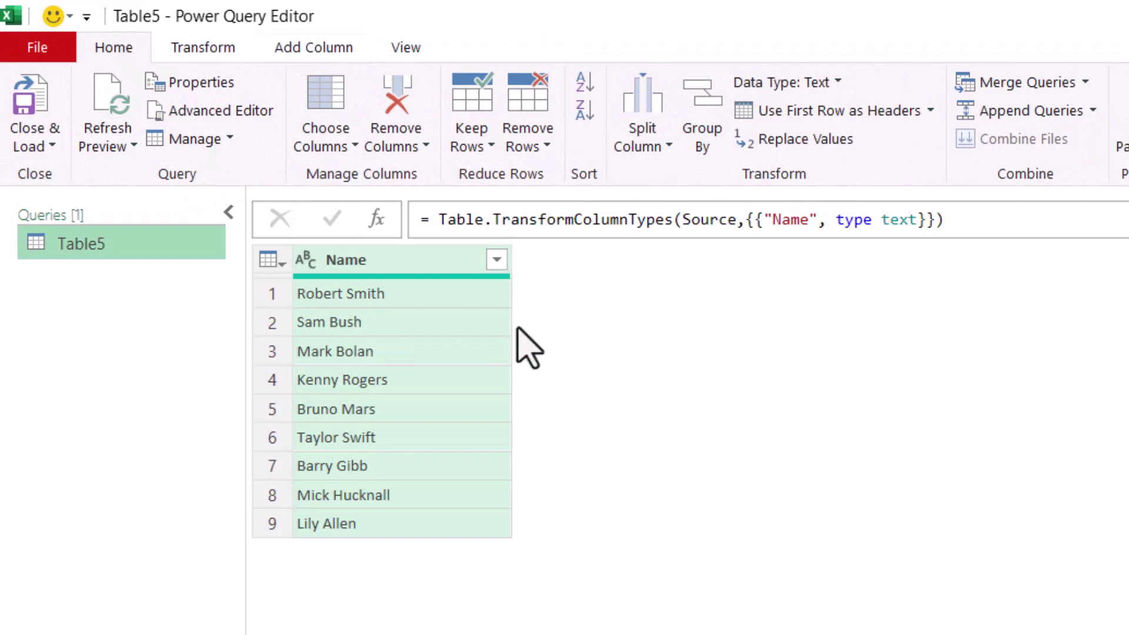
Step: Start a Split Column by Delimiter on Name and open the delimiter choices
left_click(647, 121)
left_click(661, 171)
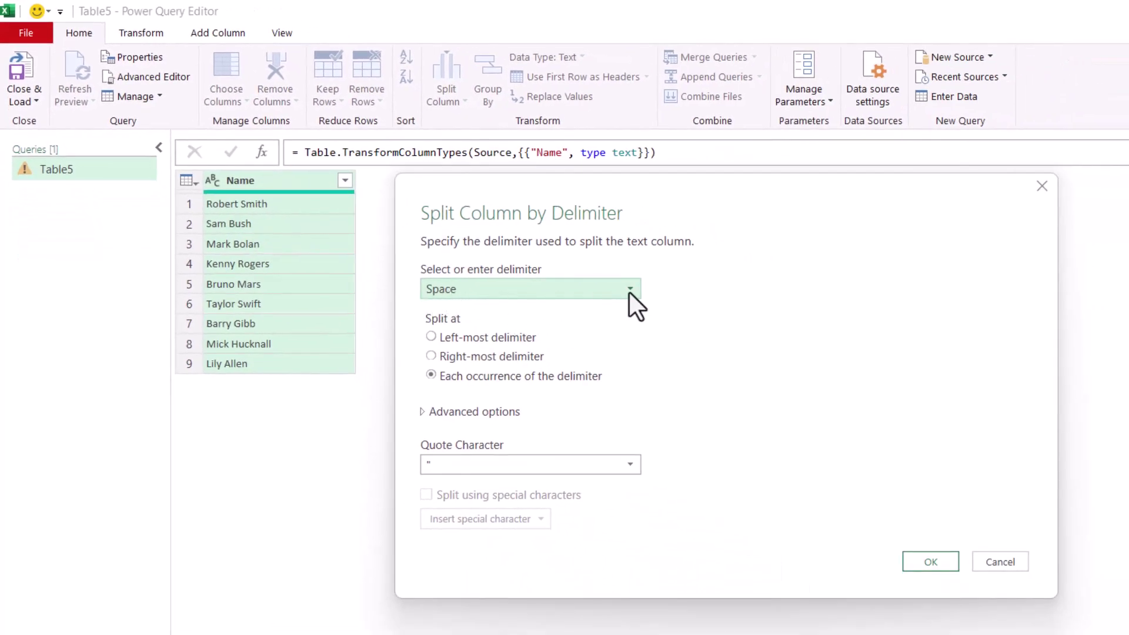
left_click(629, 289)
Step: Split Name at each space and rename Name.1 and Name.2 to First Name and Last Name
left_click(447, 387)
left_click(929, 561)
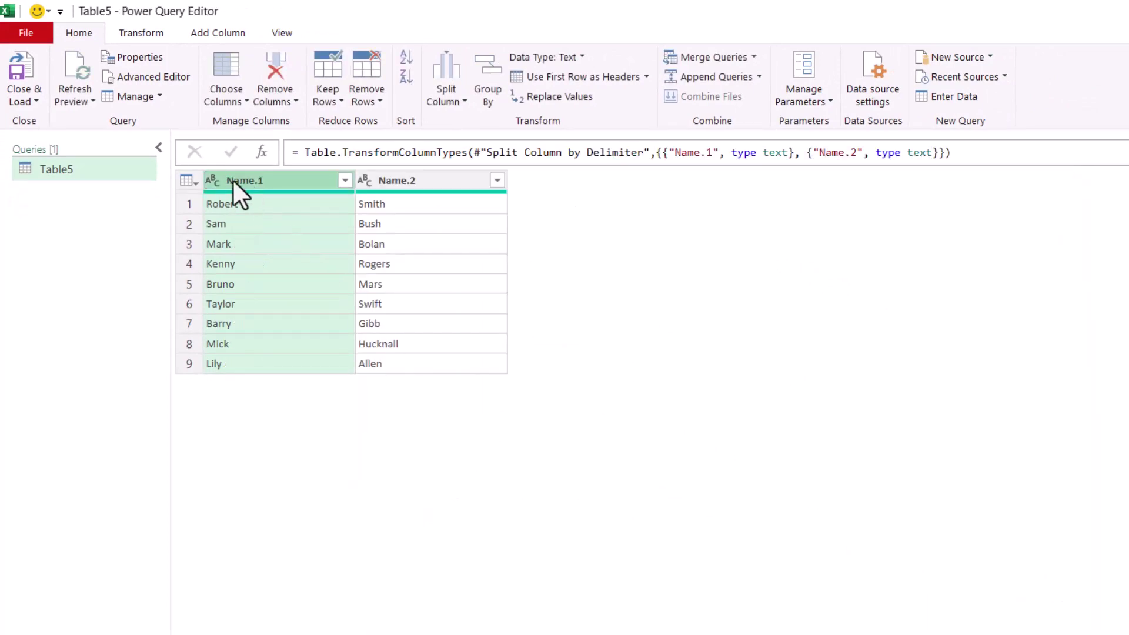
double_click(247, 181)
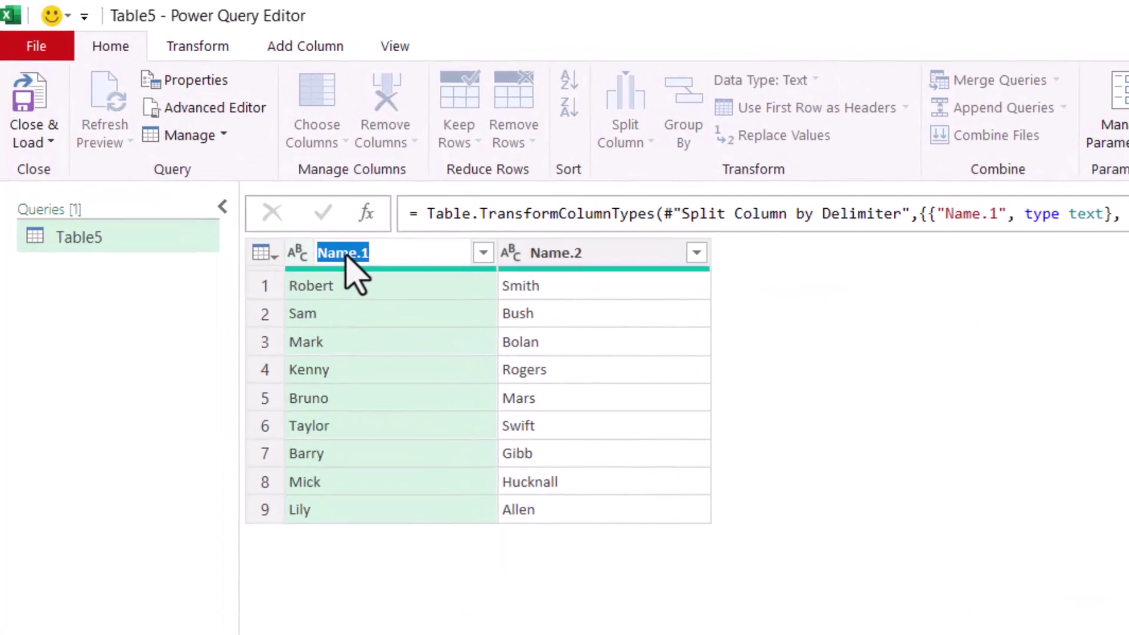
type("First")
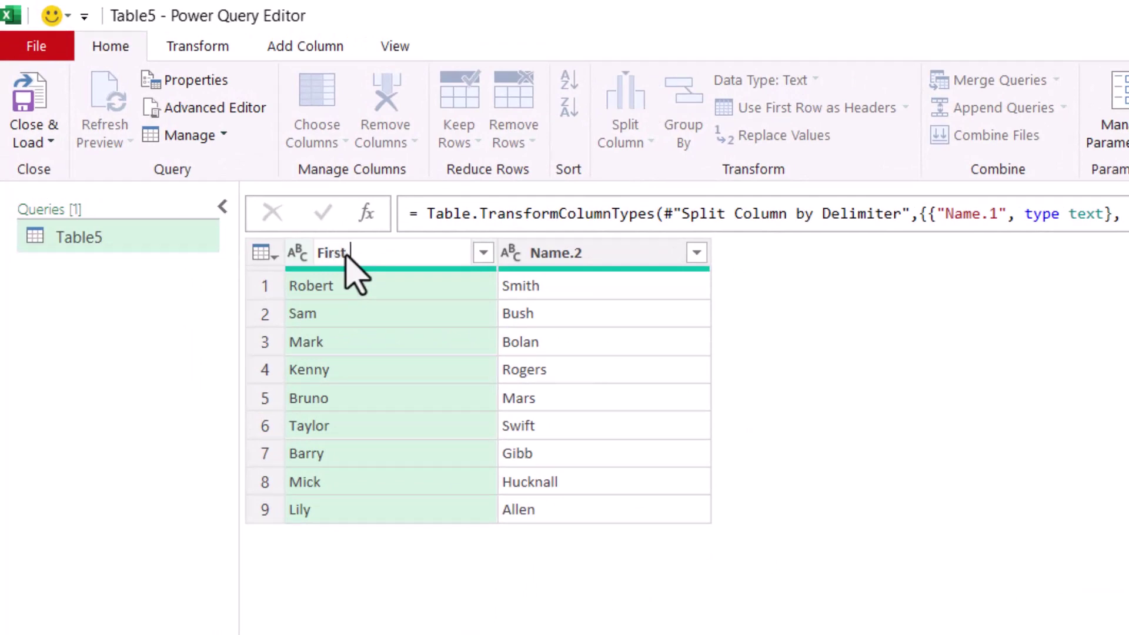
type(" Name")
key("Return")
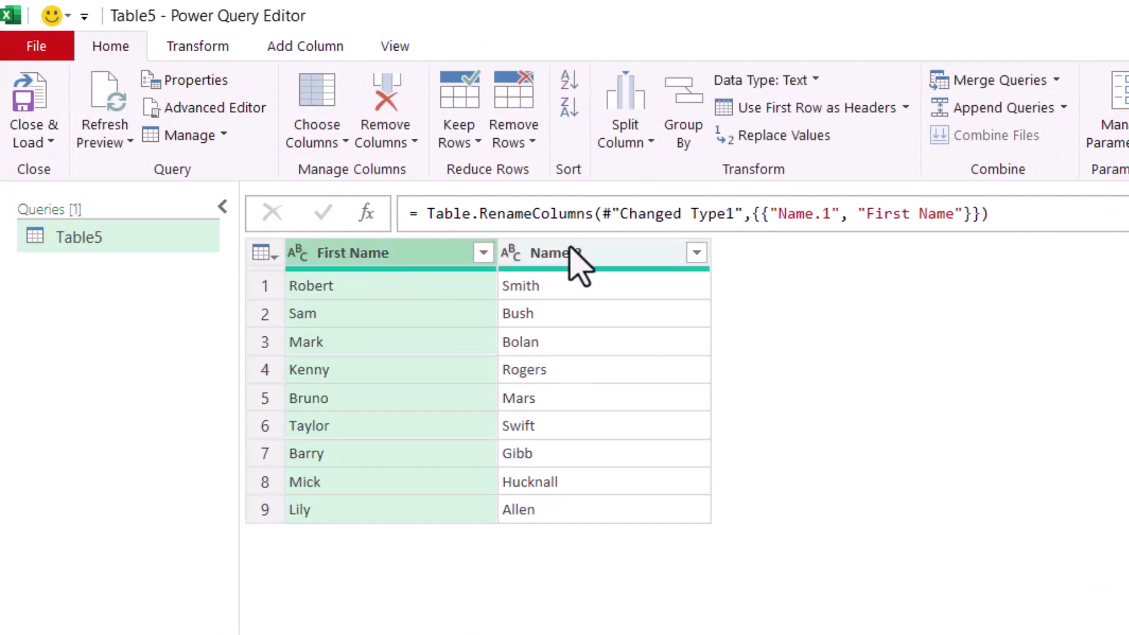
double_click(570, 250)
type("Last")
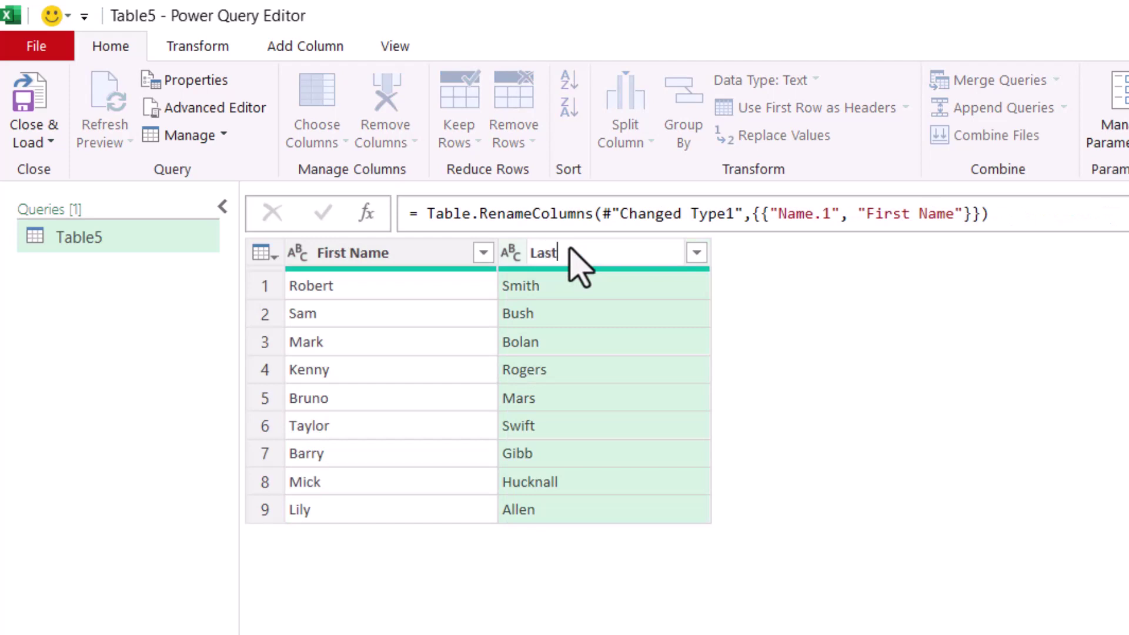
type(" Name")
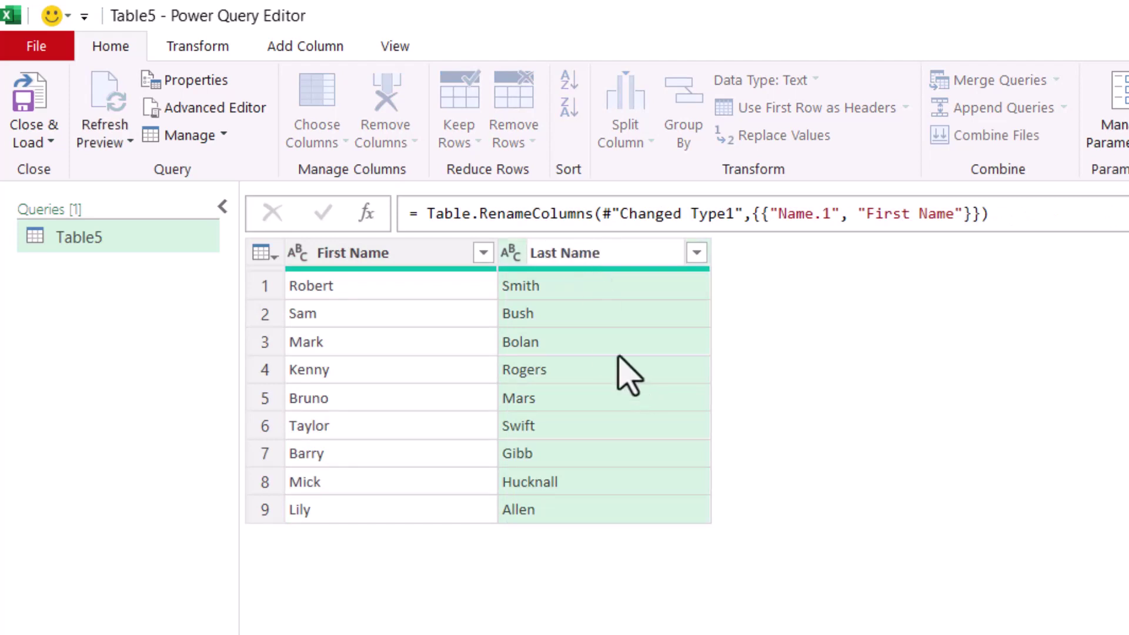
key("Return")
Step: Load the split names into Excel, add a tenth name in A11, and refresh Table5 to include it
left_click(47, 89)
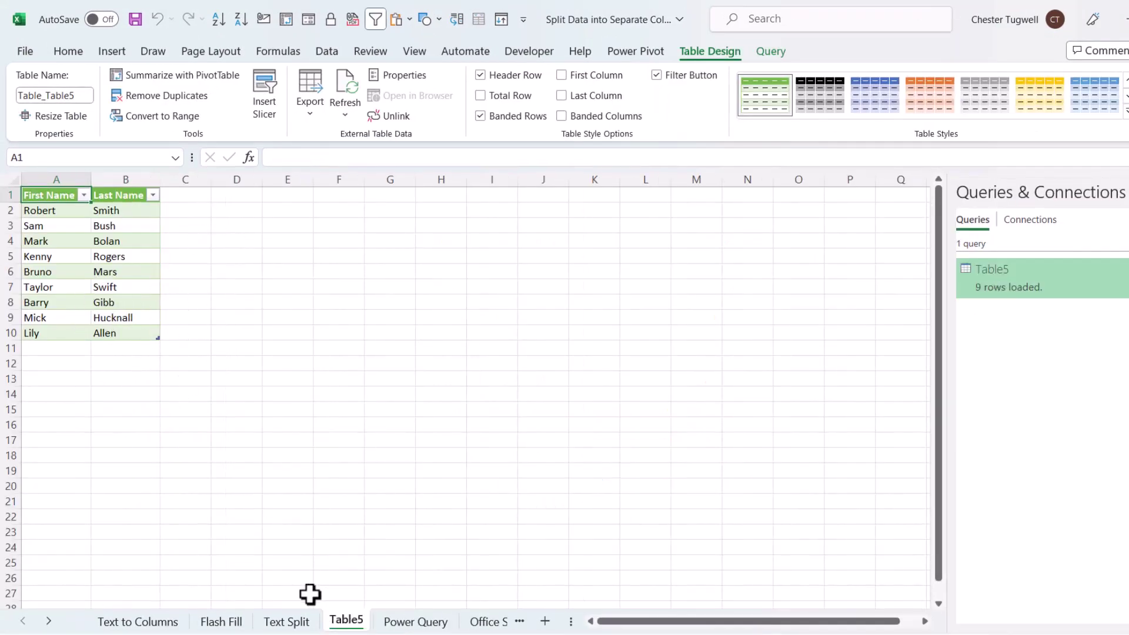
left_click(406, 621)
left_click(117, 549)
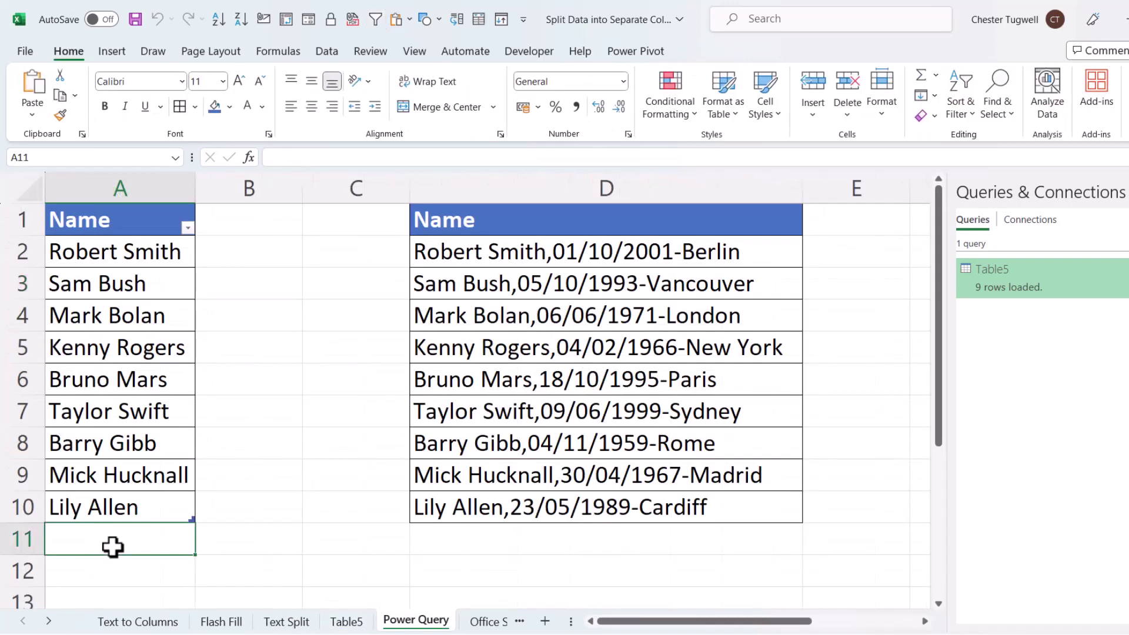
type("Chester Tugwell")
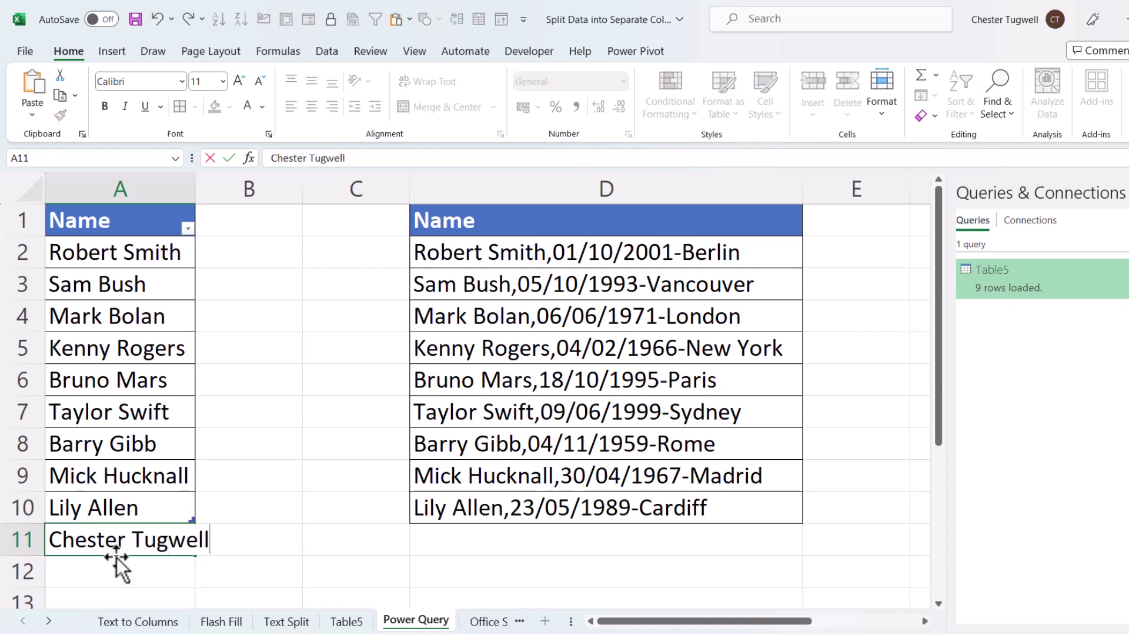
key("Return")
left_click(351, 625)
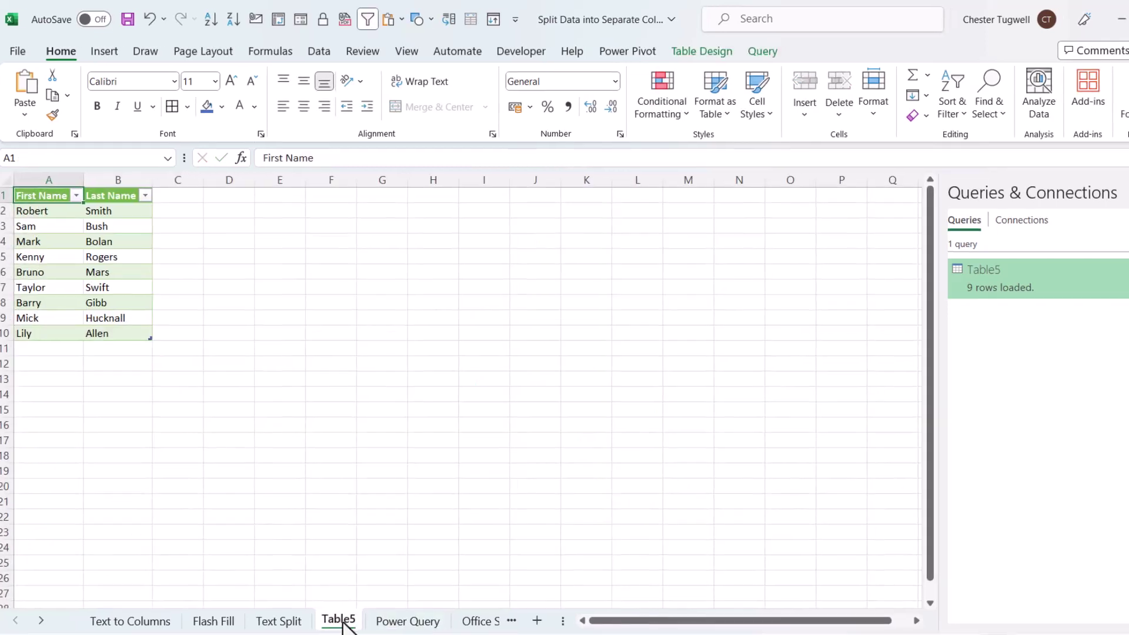
left_click(1110, 267)
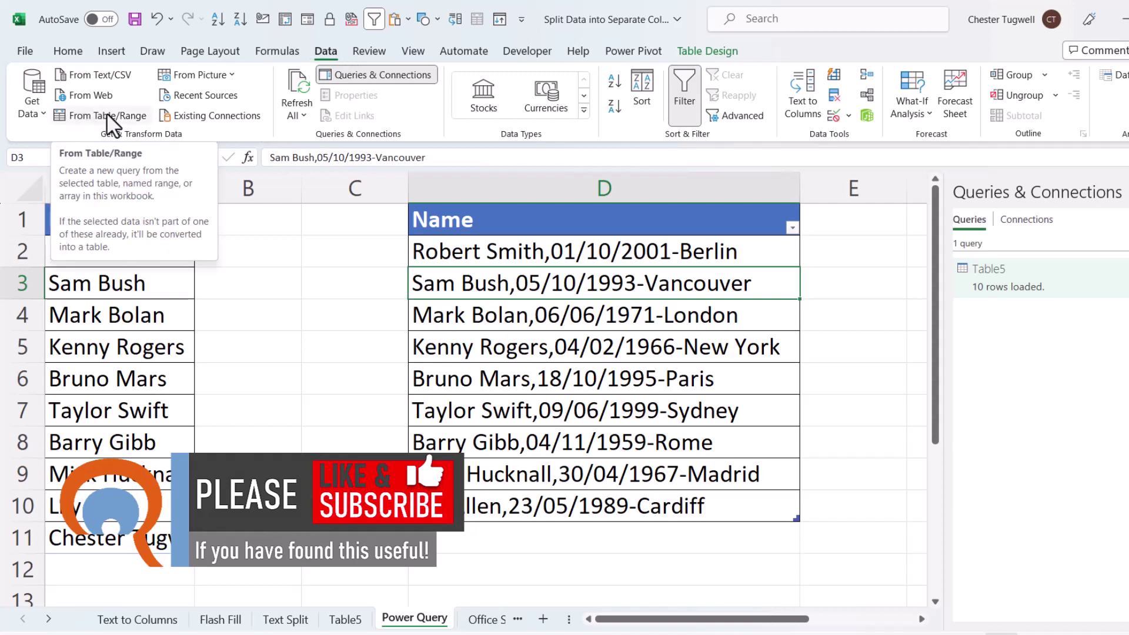
Step: Load the records table into Power Query as Table8 and split it at each space
left_click(88, 116)
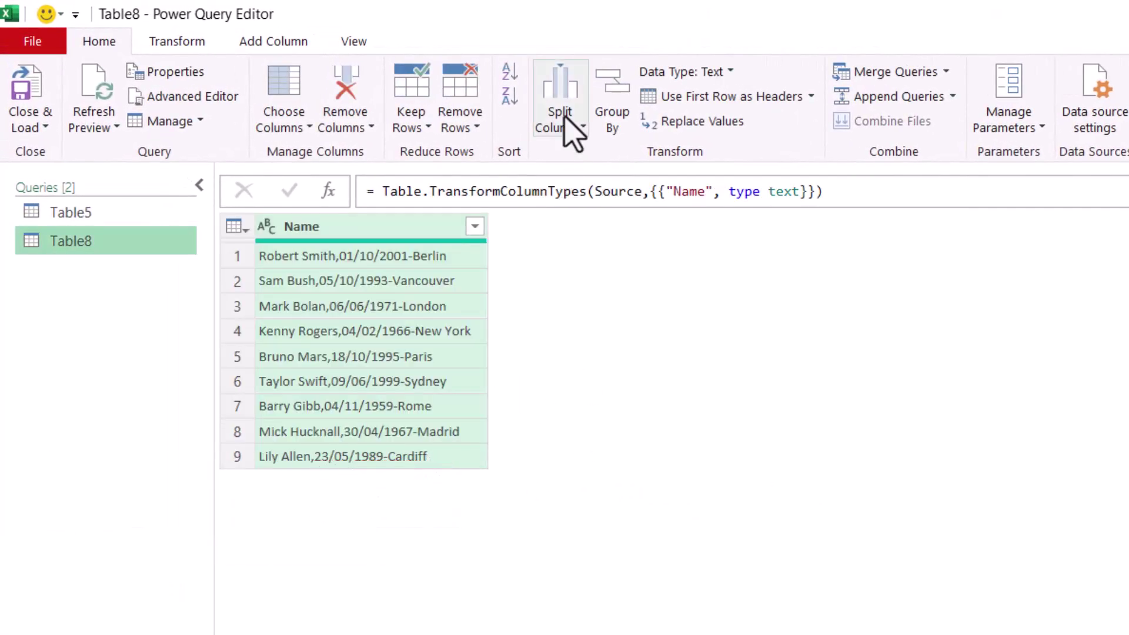
left_click(561, 105)
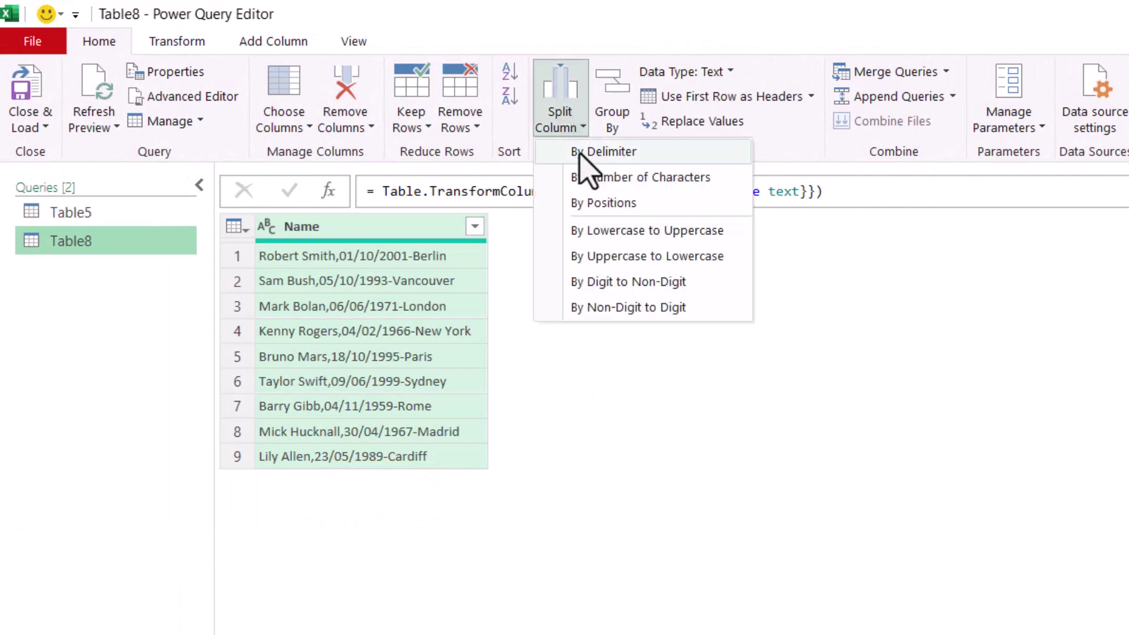
left_click(600, 152)
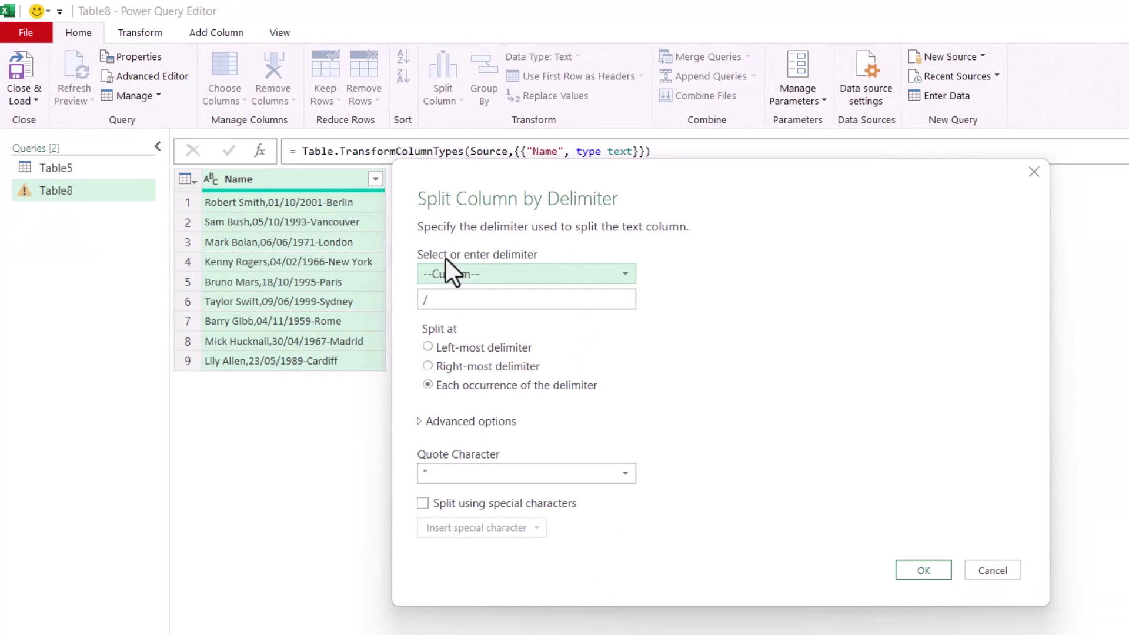
left_click(624, 276)
left_click(464, 367)
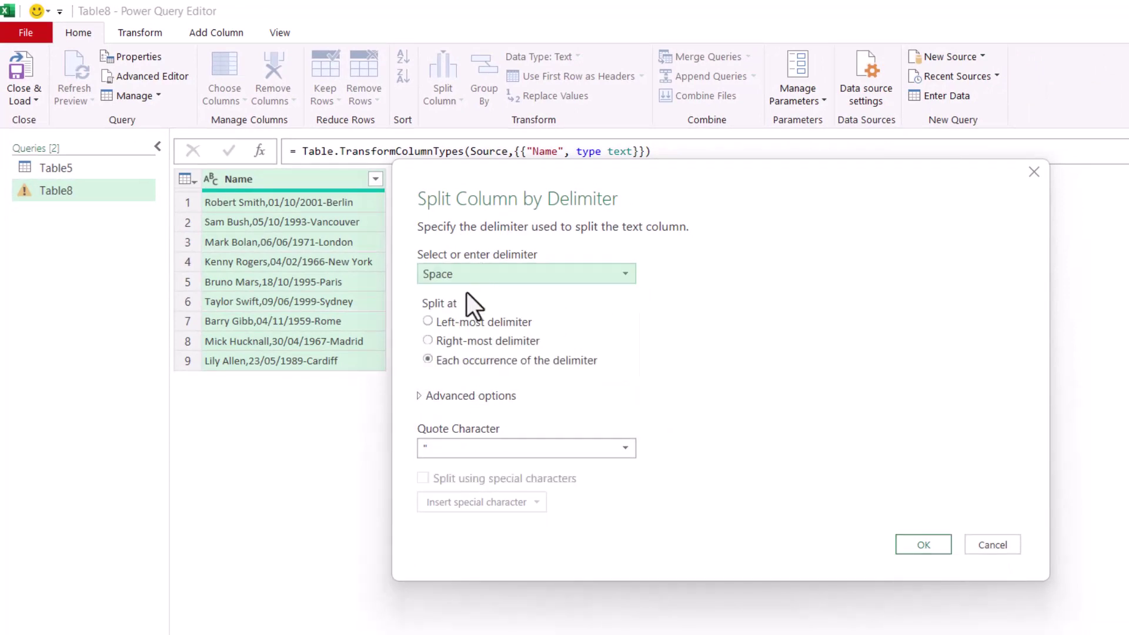
left_click(920, 544)
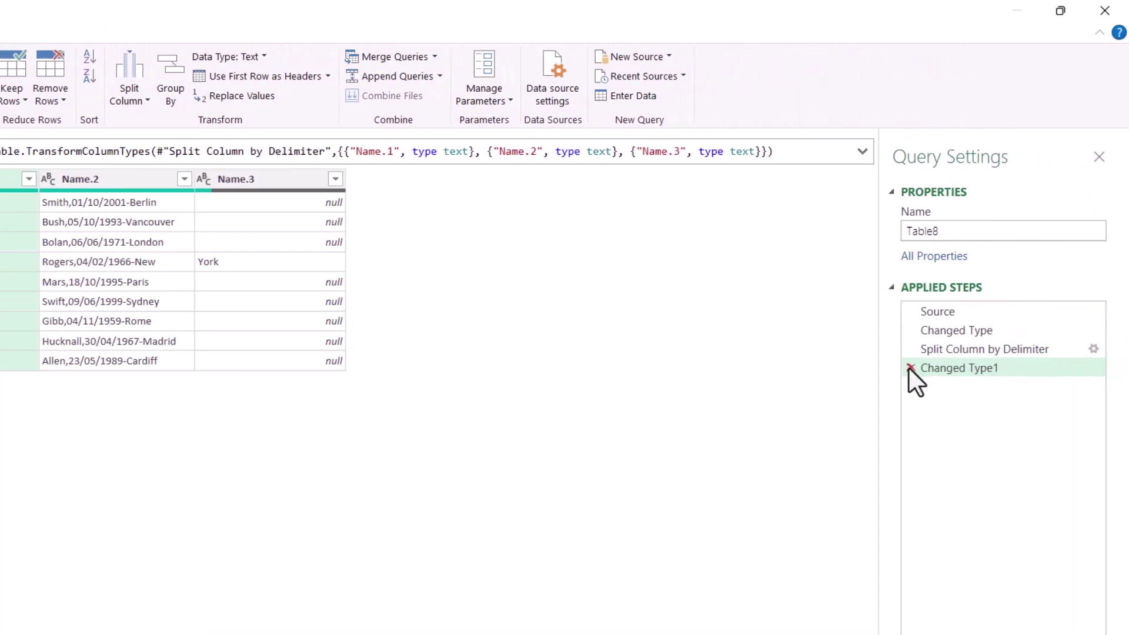
Step: Drop the type-change step and switch the split to SplitTextByAnyDelimiter with space, comma and hyphen
left_click(910, 367)
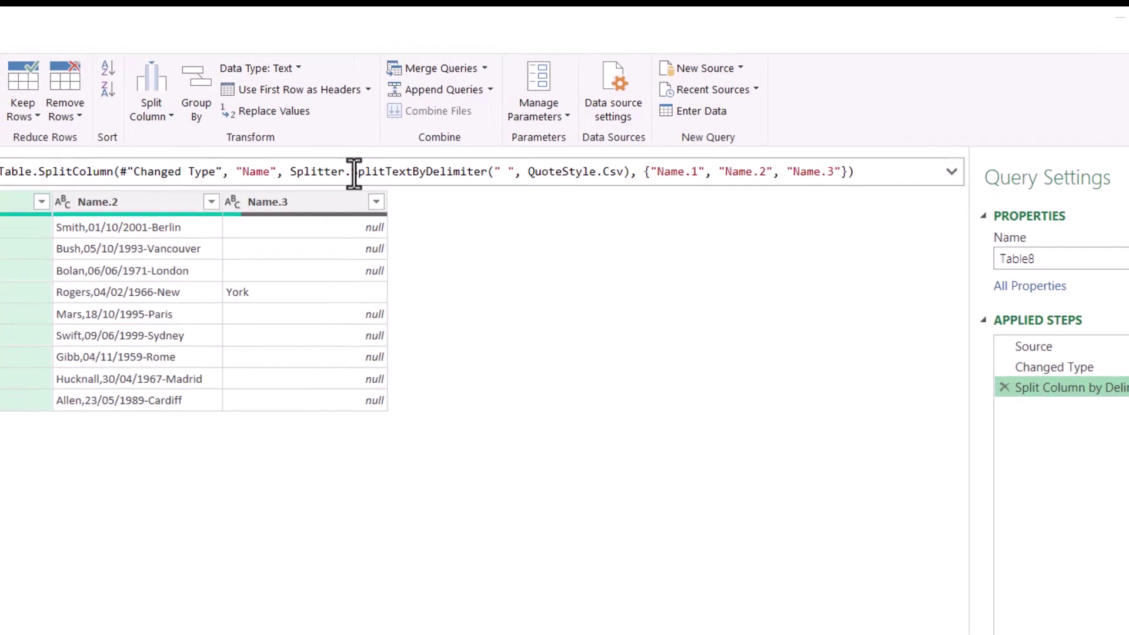
left_click(314, 151)
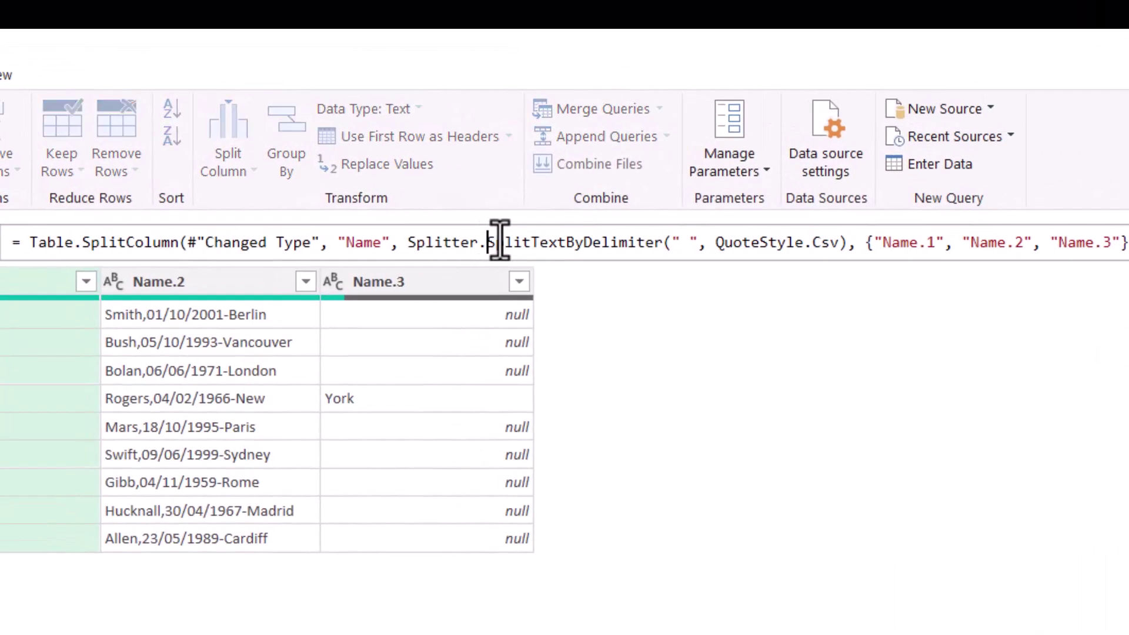
left_click_drag(499, 242, 668, 242)
left_click(581, 242)
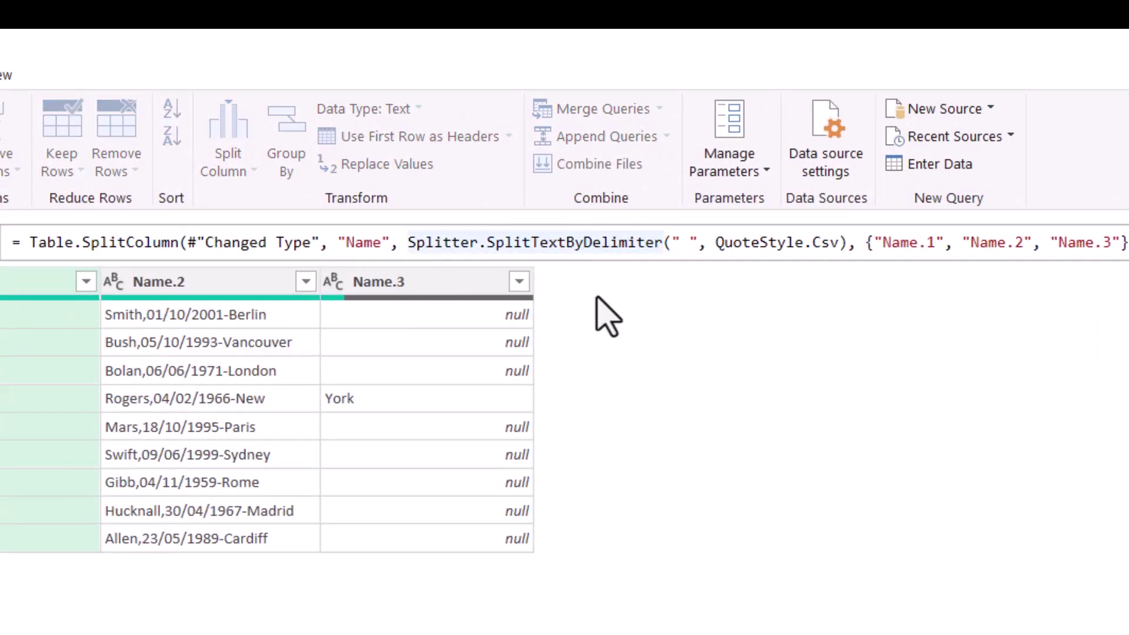
type("Any")
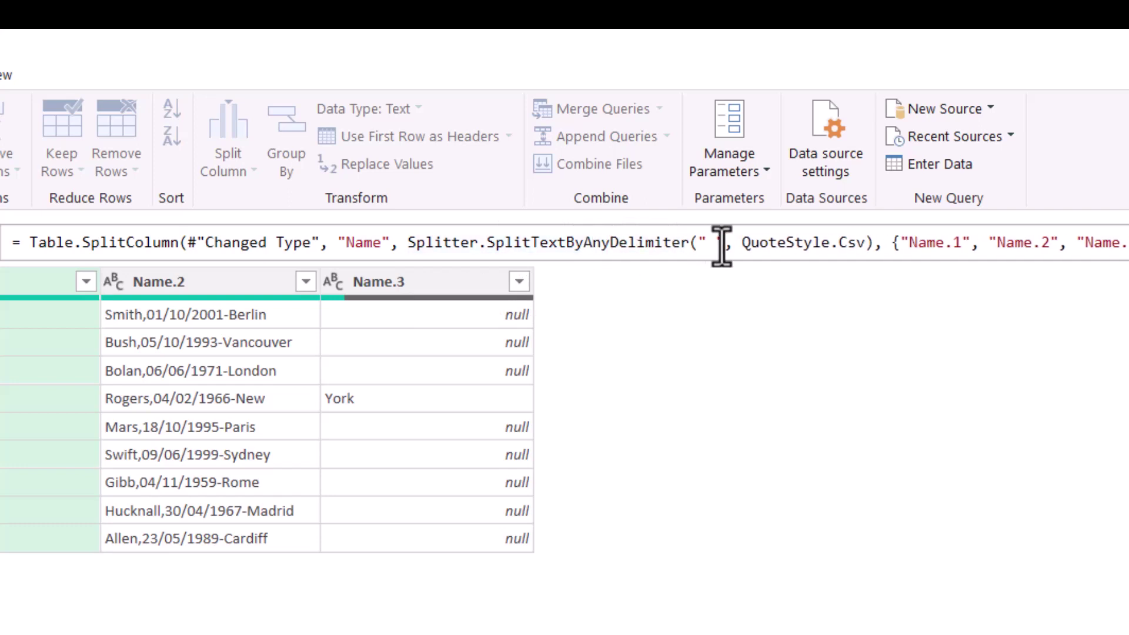
left_click(719, 242)
left_click_drag(718, 242, 698, 243)
left_click(699, 243)
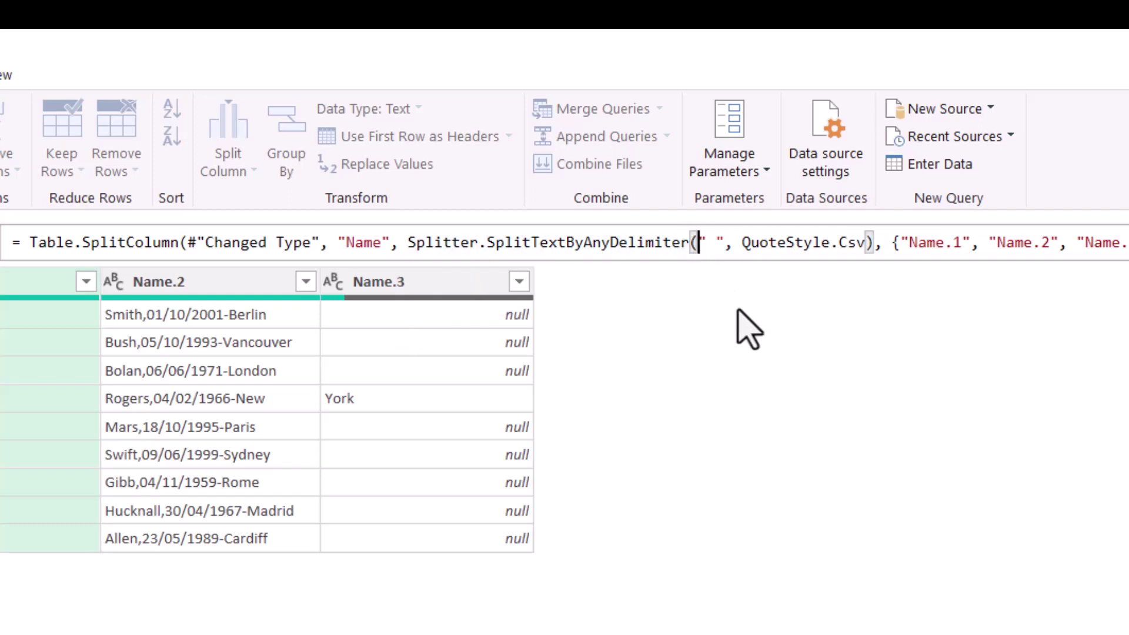
type("{")
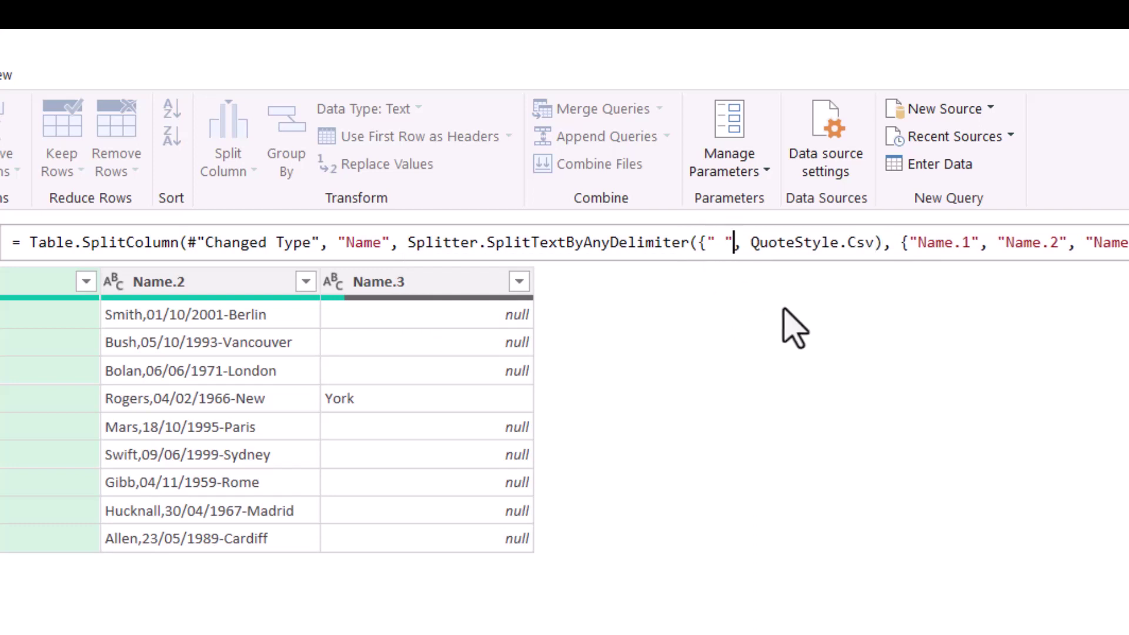
type(",\"\"")
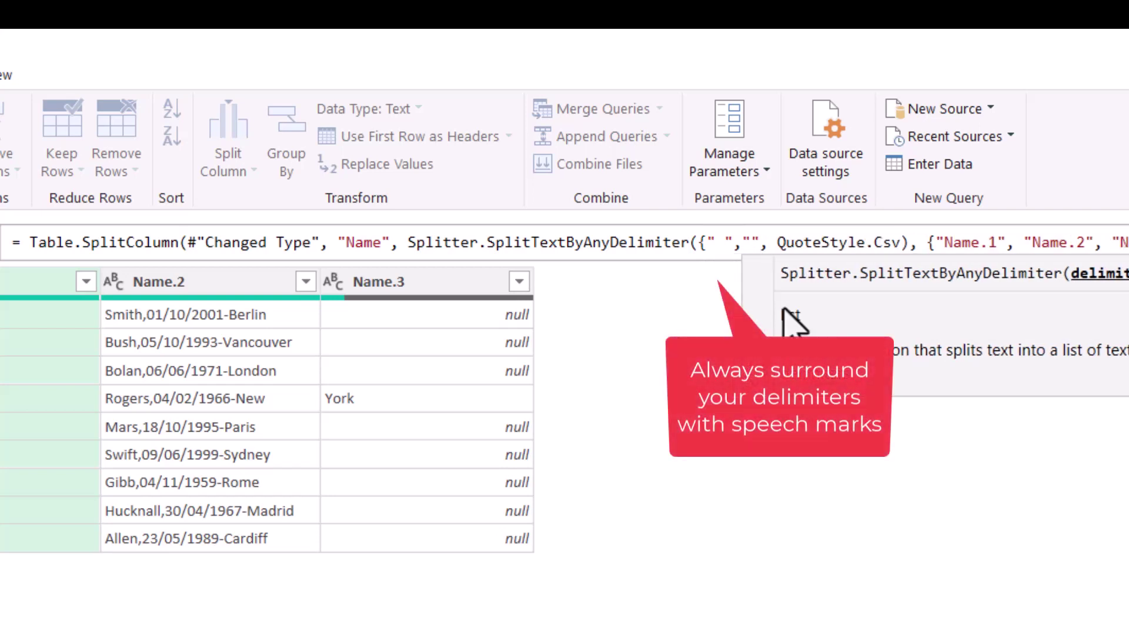
type(",")
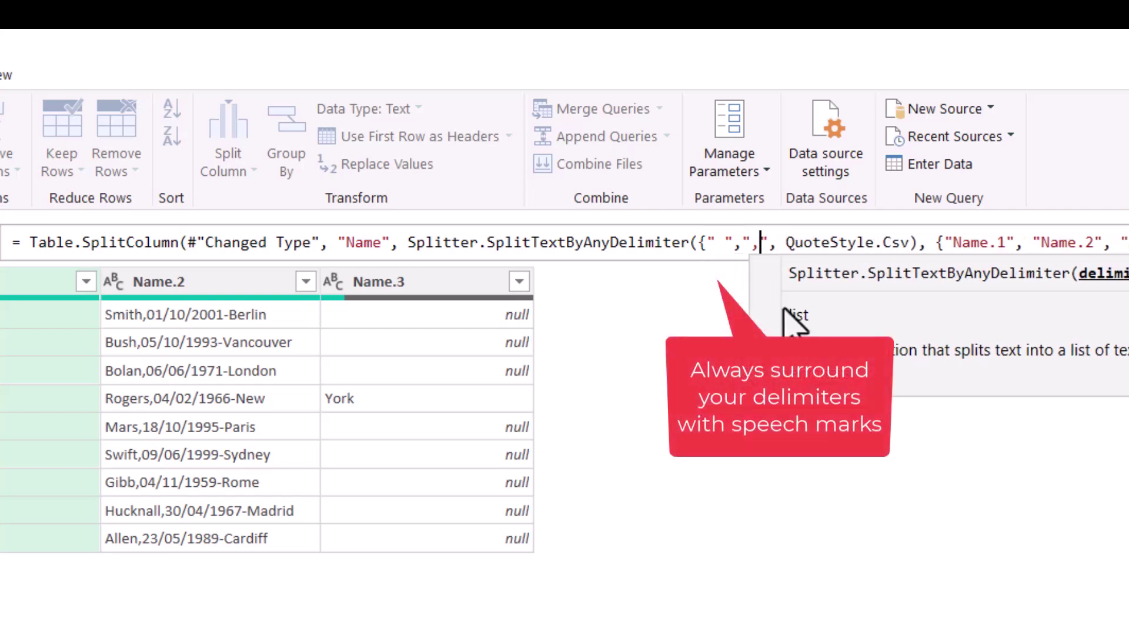
type(",")
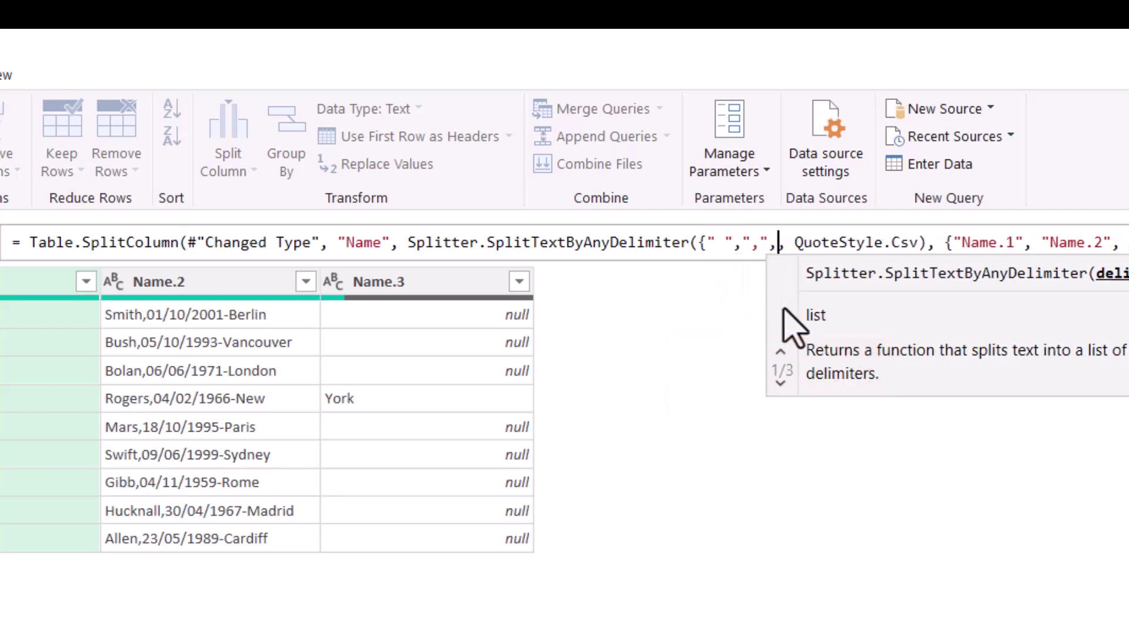
type("\"-\"")
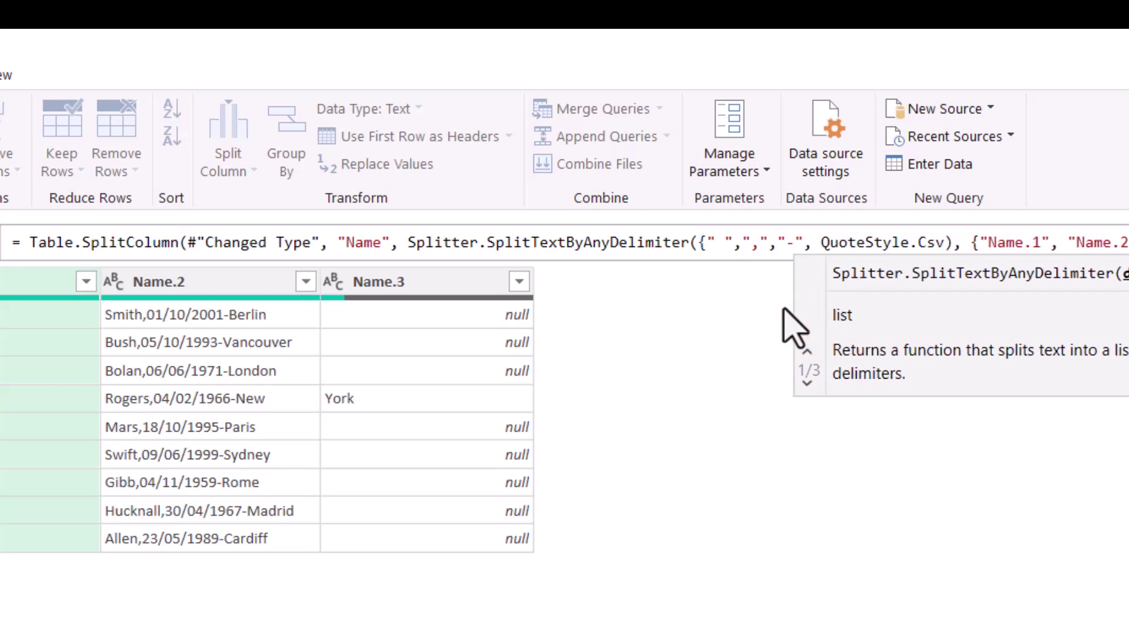
type("}")
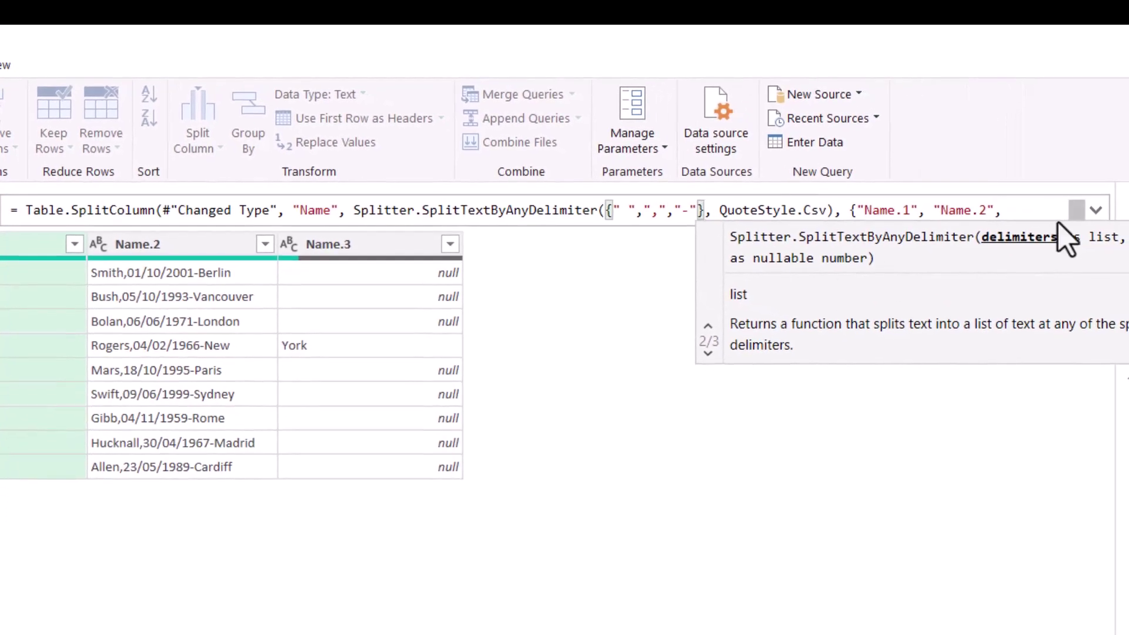
key("Return")
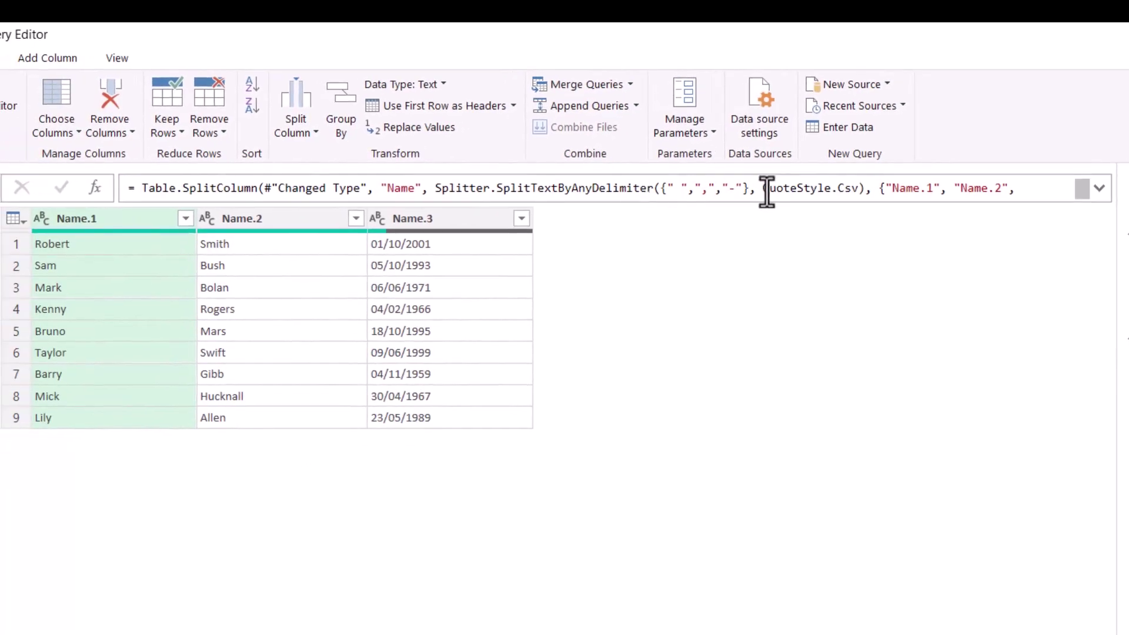
Step: Add "Name.4" to the split formula's column list so cities get their own column
left_click(1100, 187)
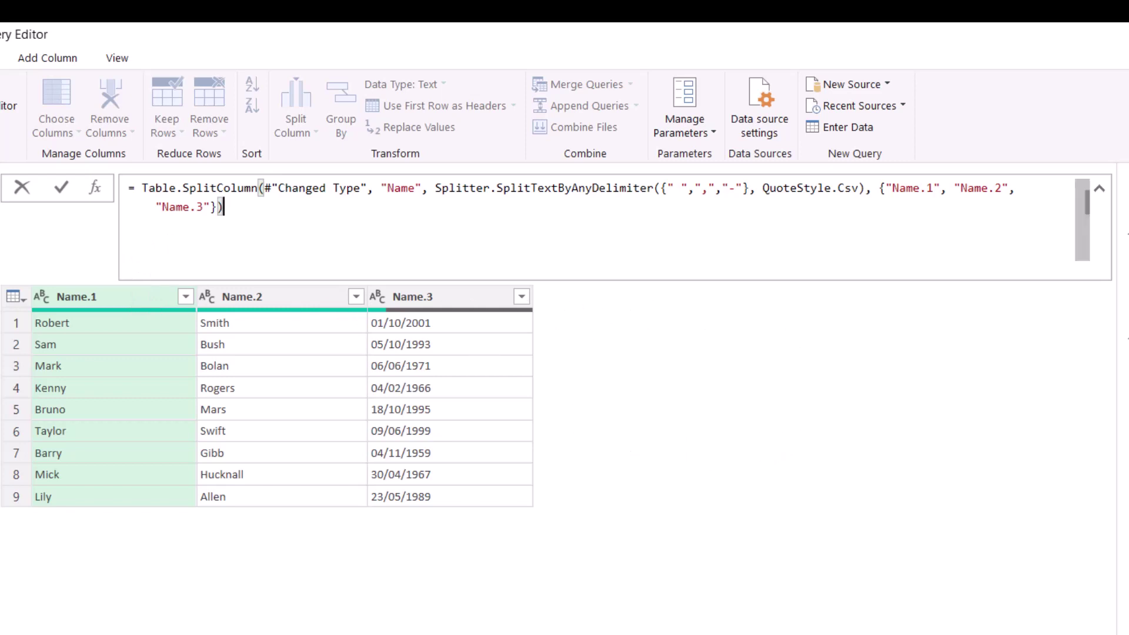
left_click(211, 206)
type(",\"nam")
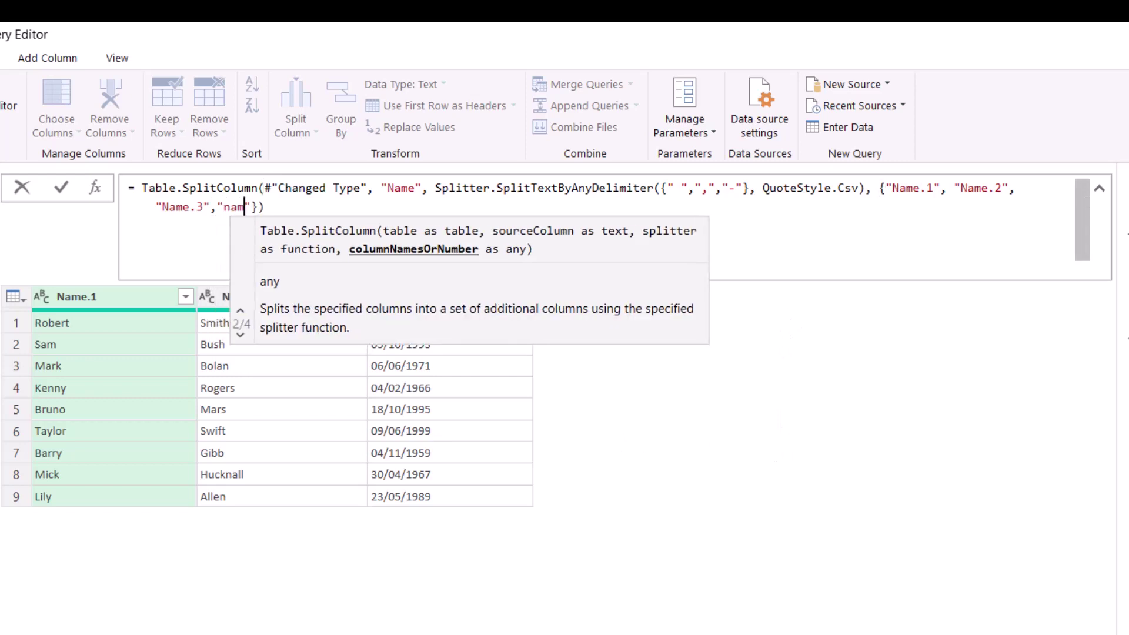
key("BackSpace")
key("BackSpace")
key("BackSpace")
type("Nam")
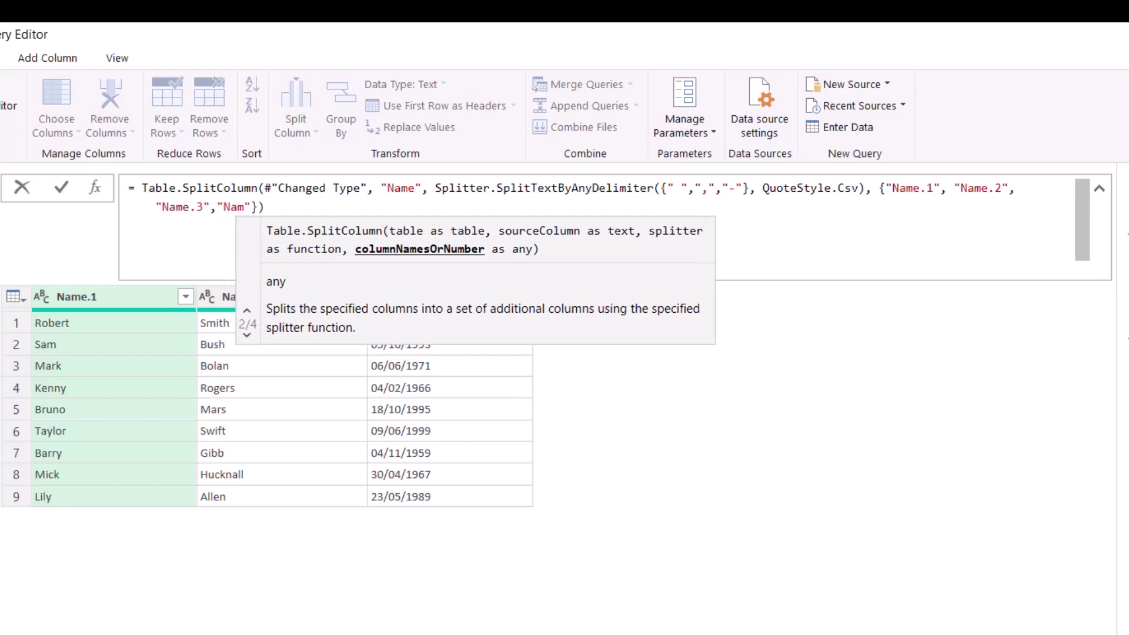
type("e.4")
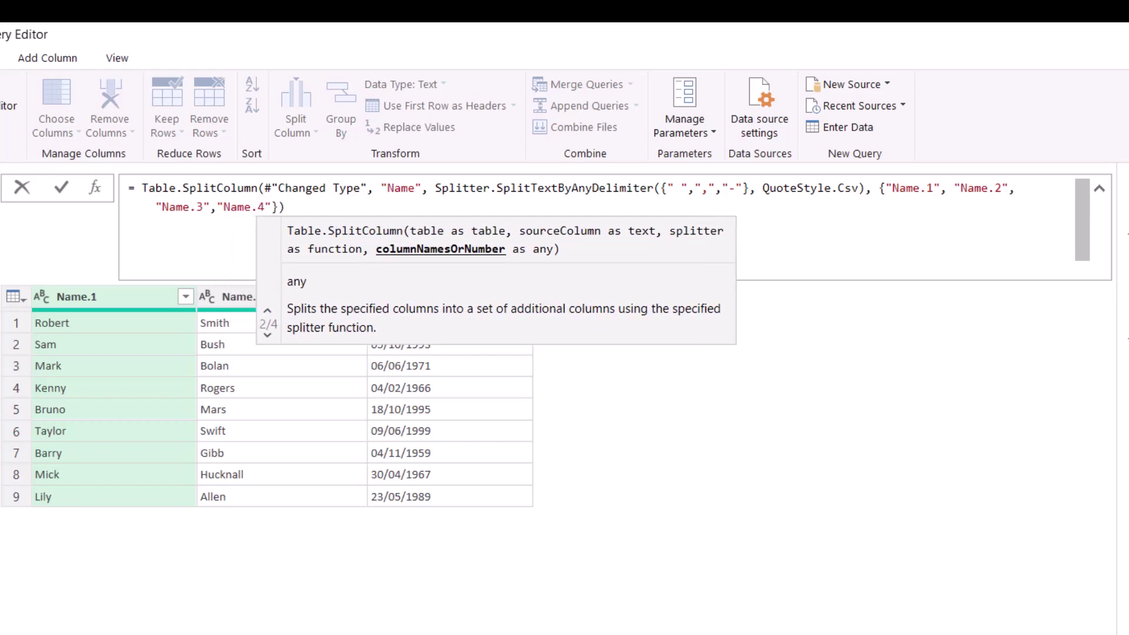
left_click(312, 210)
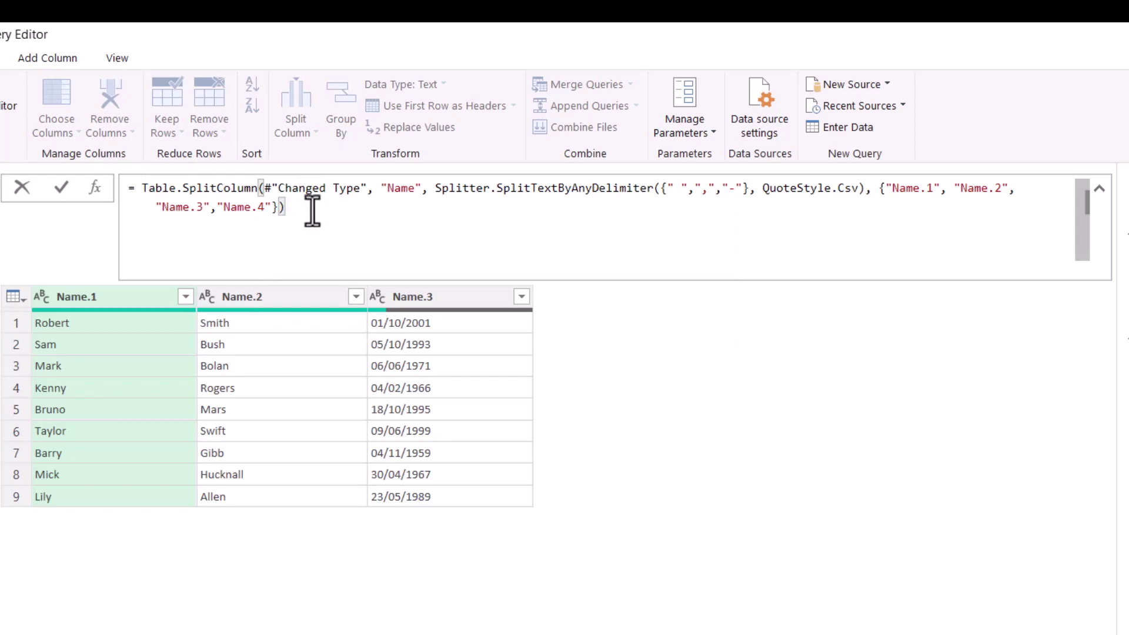
key("Return")
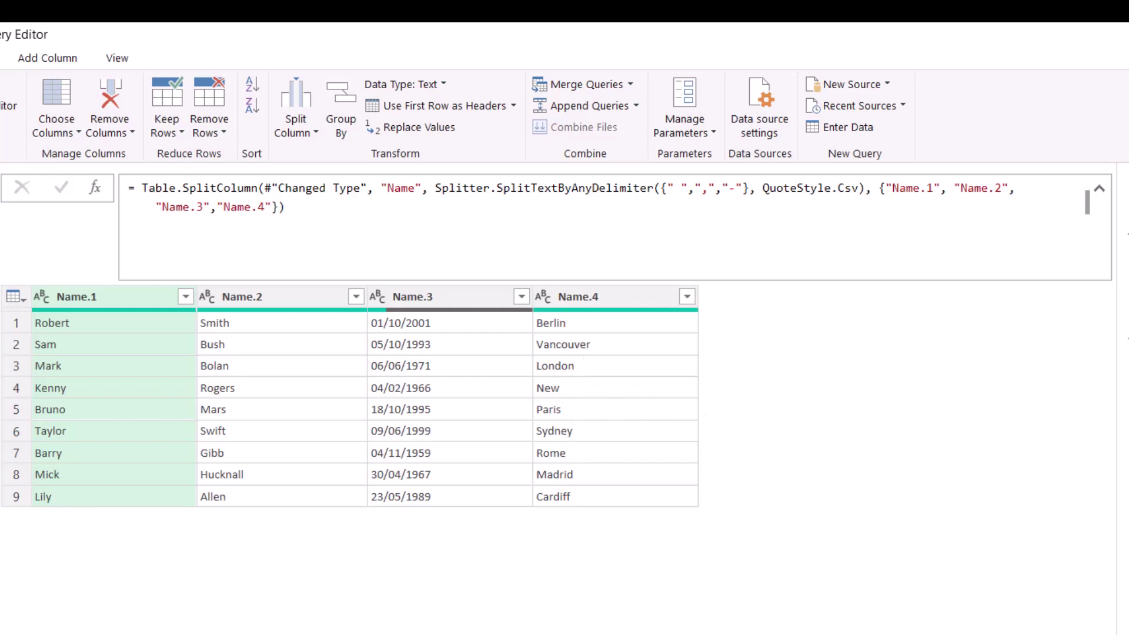
Step: Add "Name.5" to the column list, then select the Name.4 and Name.5 columns
left_click(274, 207)
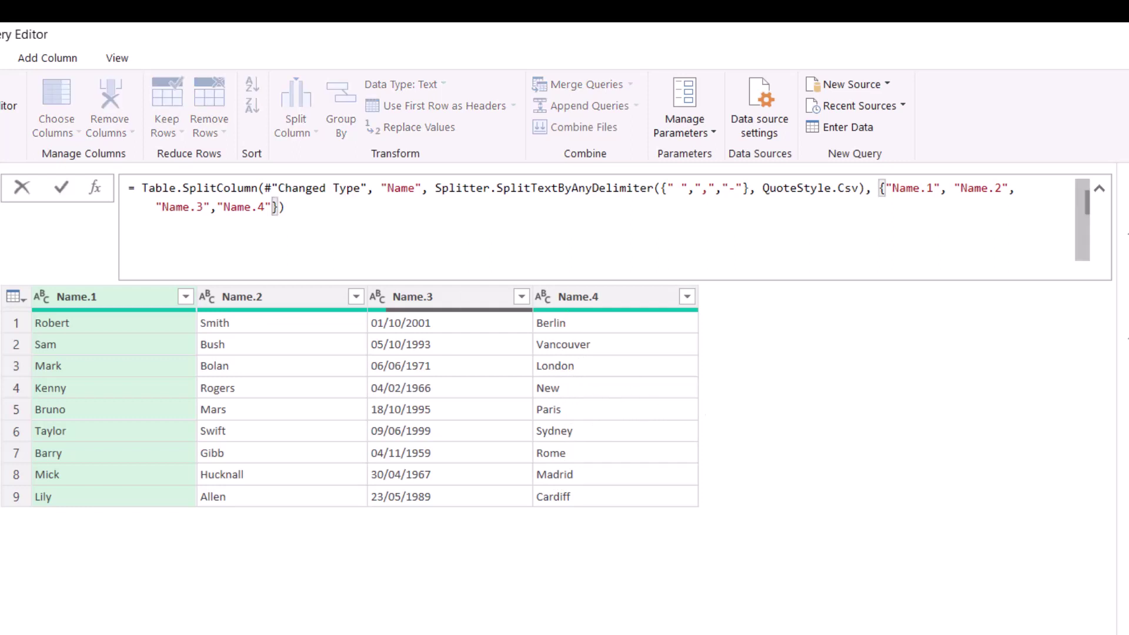
type(",\"name.5")
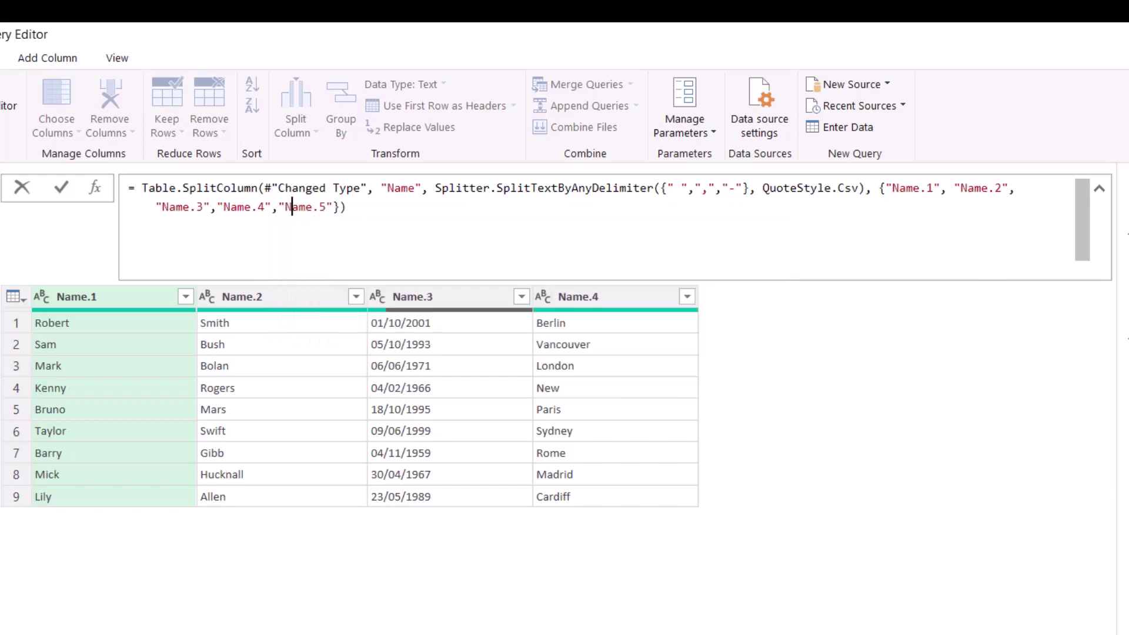
left_click(347, 207)
key("Return")
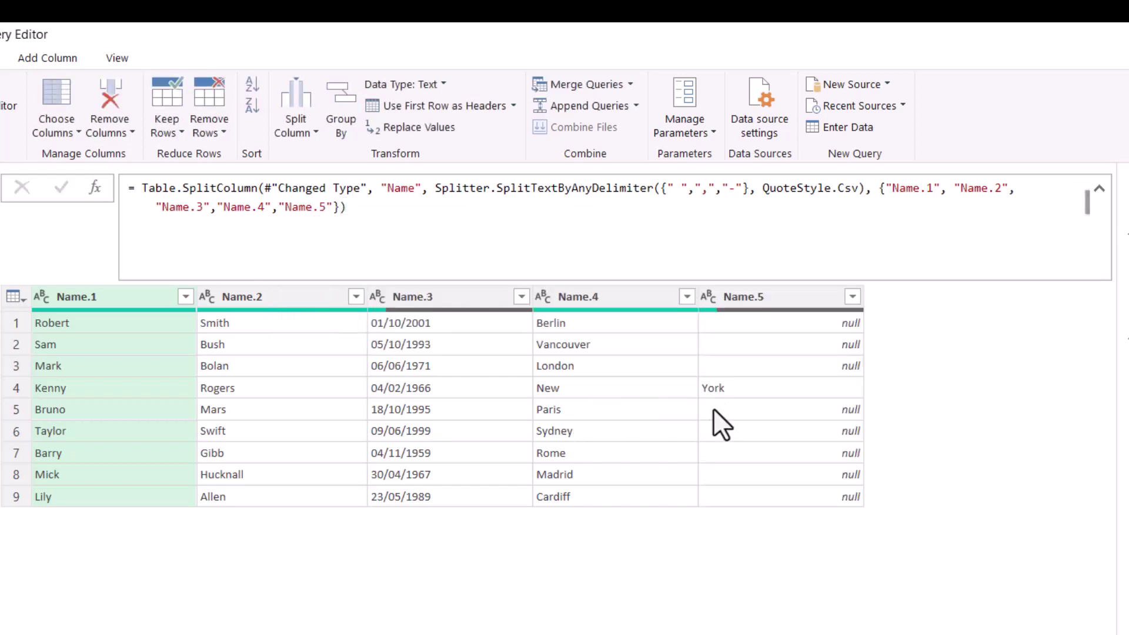
left_click(601, 298)
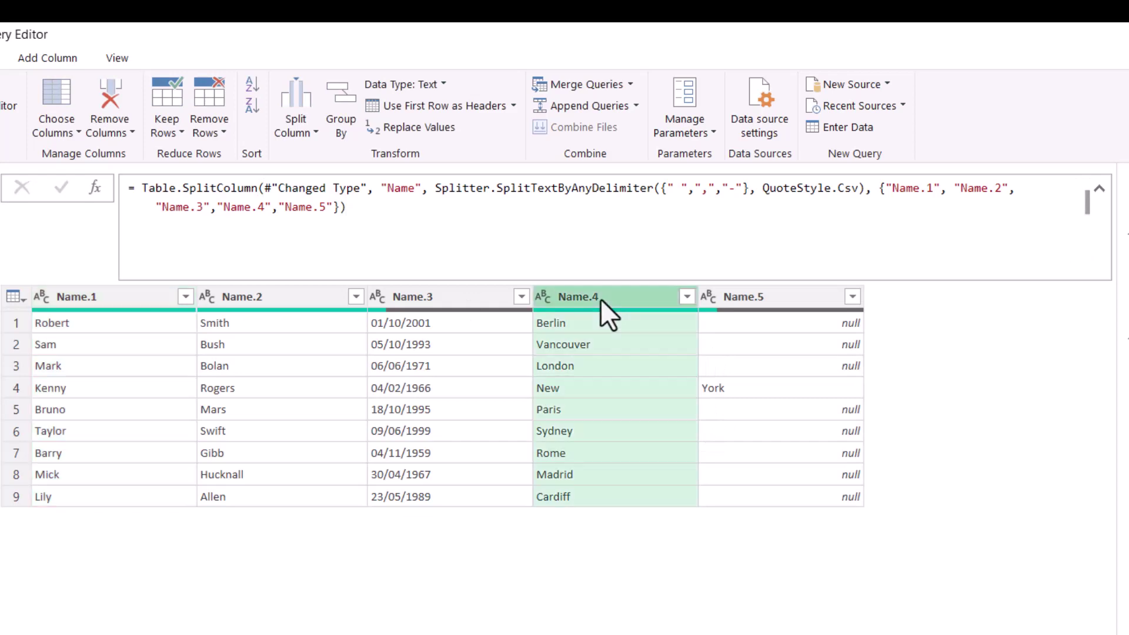
left_click(757, 299, "shift")
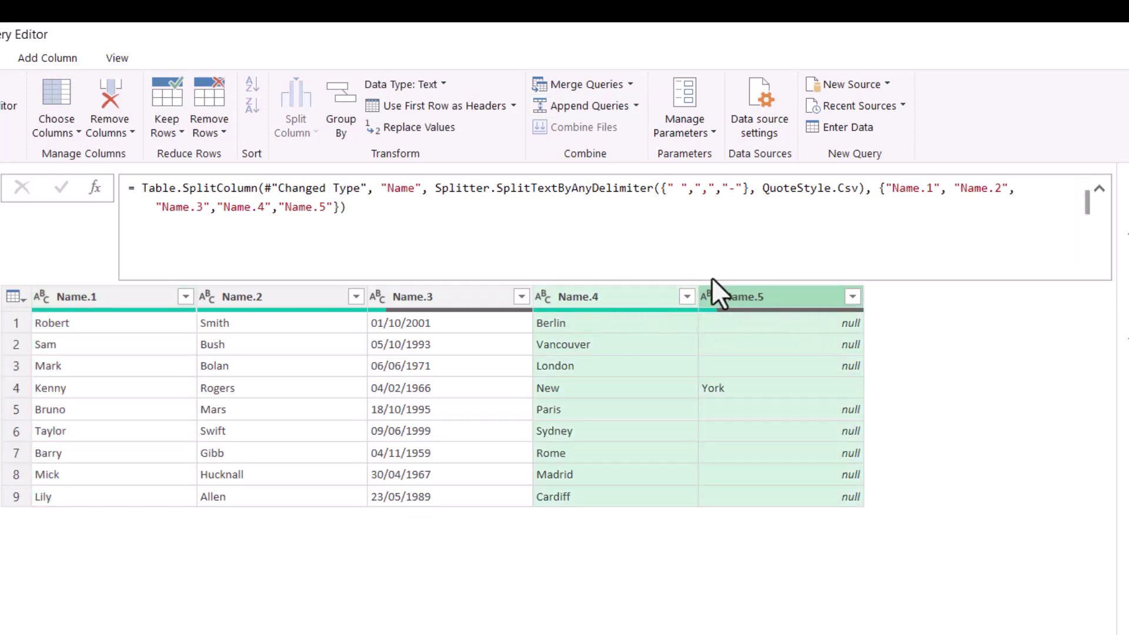
left_click(134, 52)
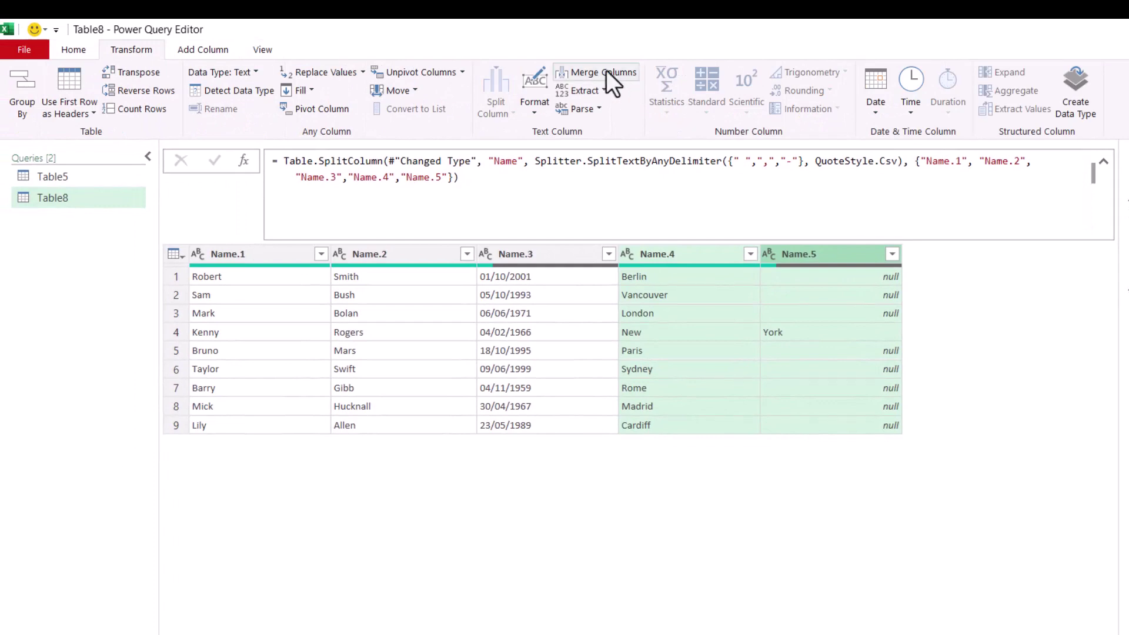
Step: Merge Name.4 and Name.5 with a space separator into a column named Location
left_click(606, 70)
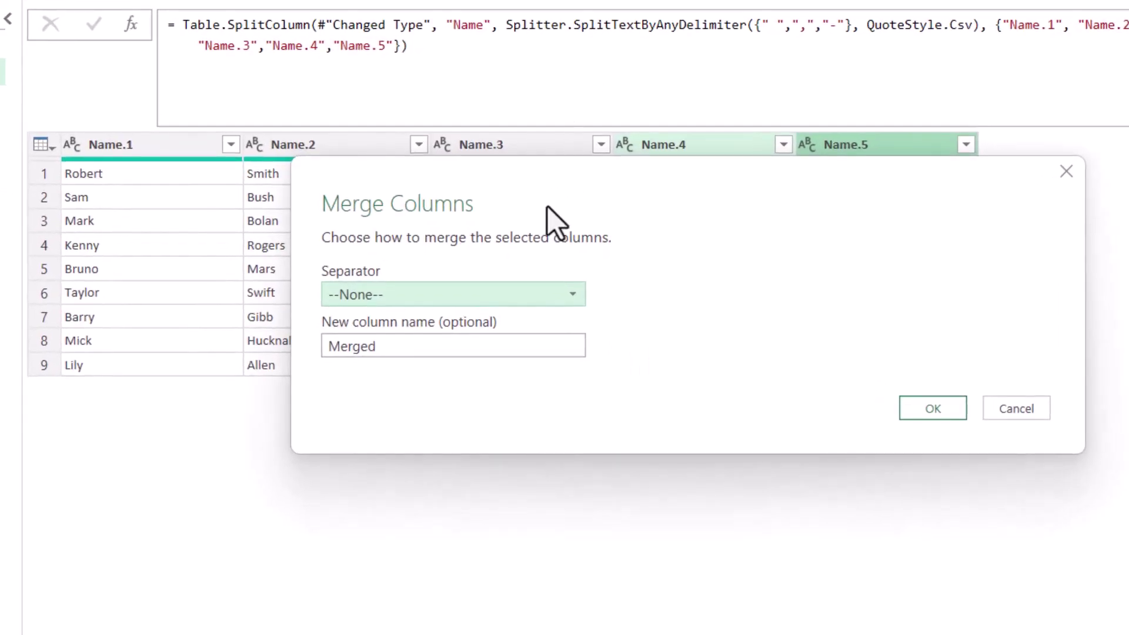
left_click(576, 300)
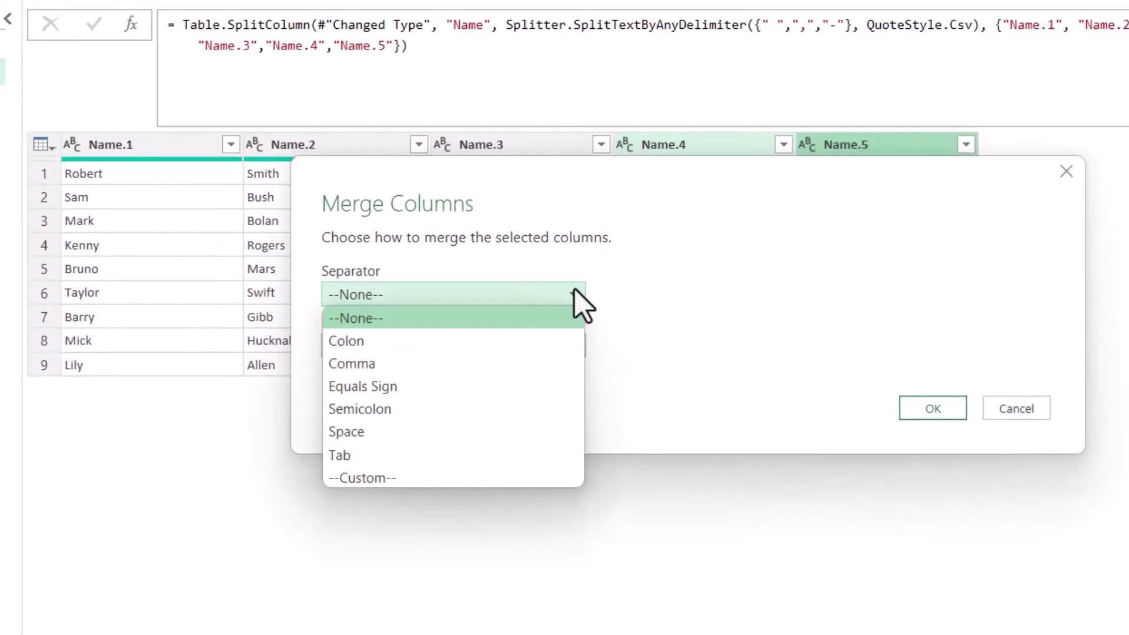
left_click(368, 432)
left_click(373, 347)
double_click(373, 346)
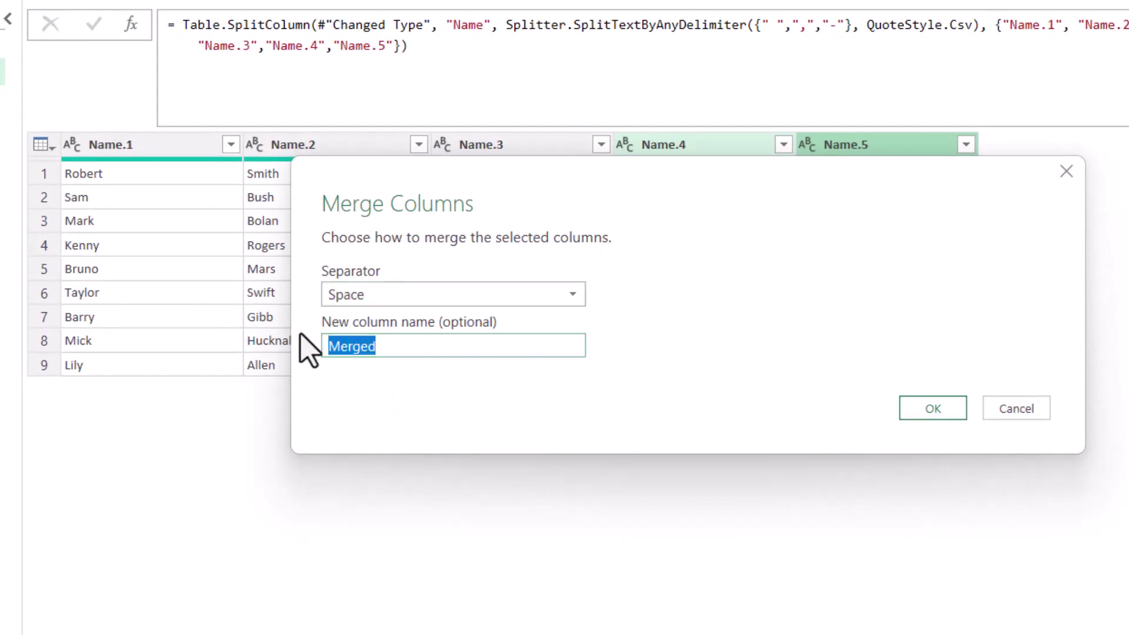
type("Location")
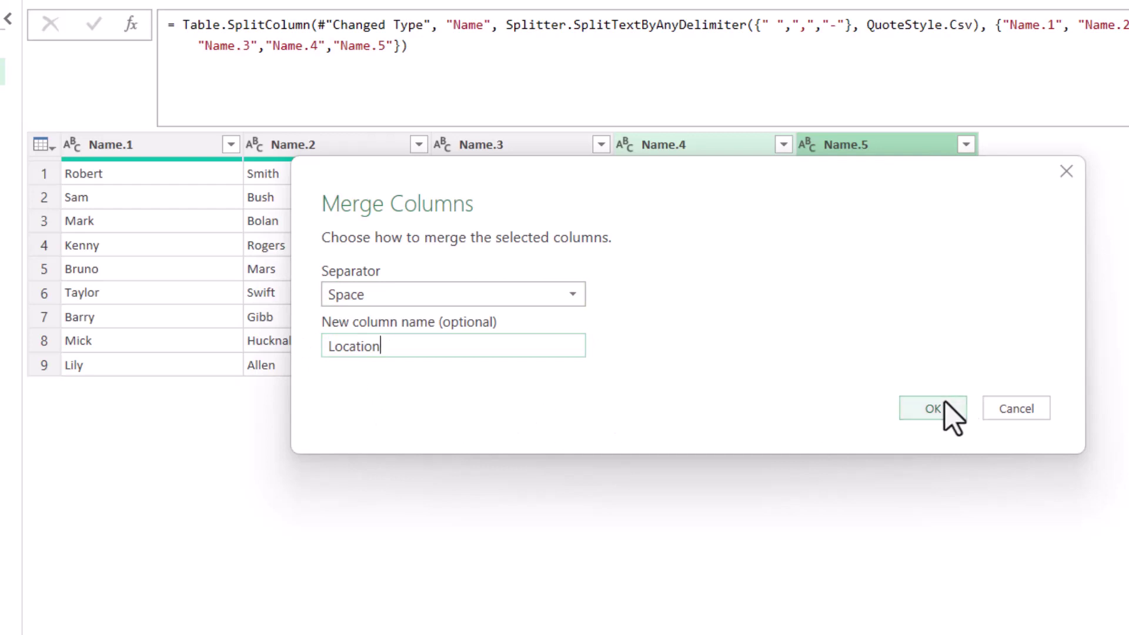
left_click(950, 415)
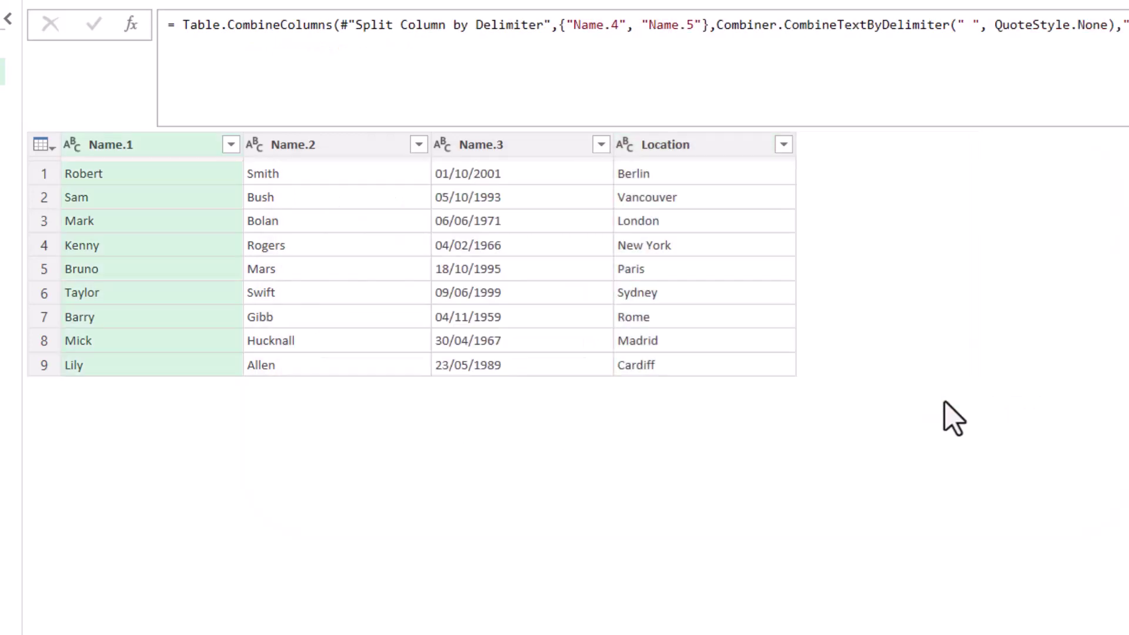
Step: Rename Name.1–Name.3 to First Name, Last Name and Date, and set Date to a date type
double_click(113, 146)
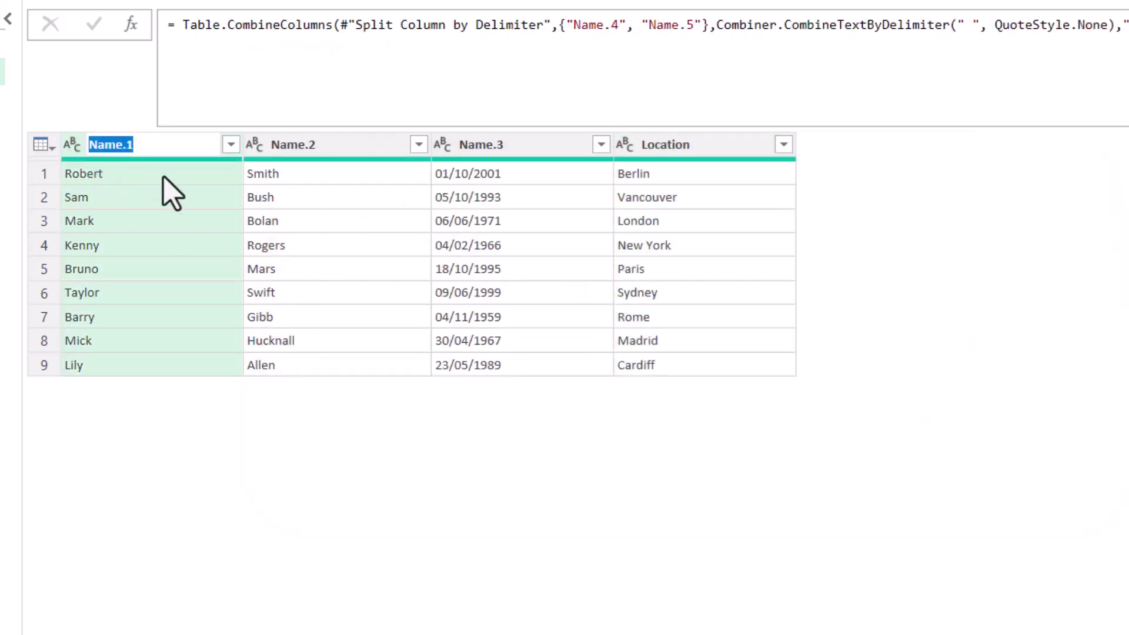
type("F")
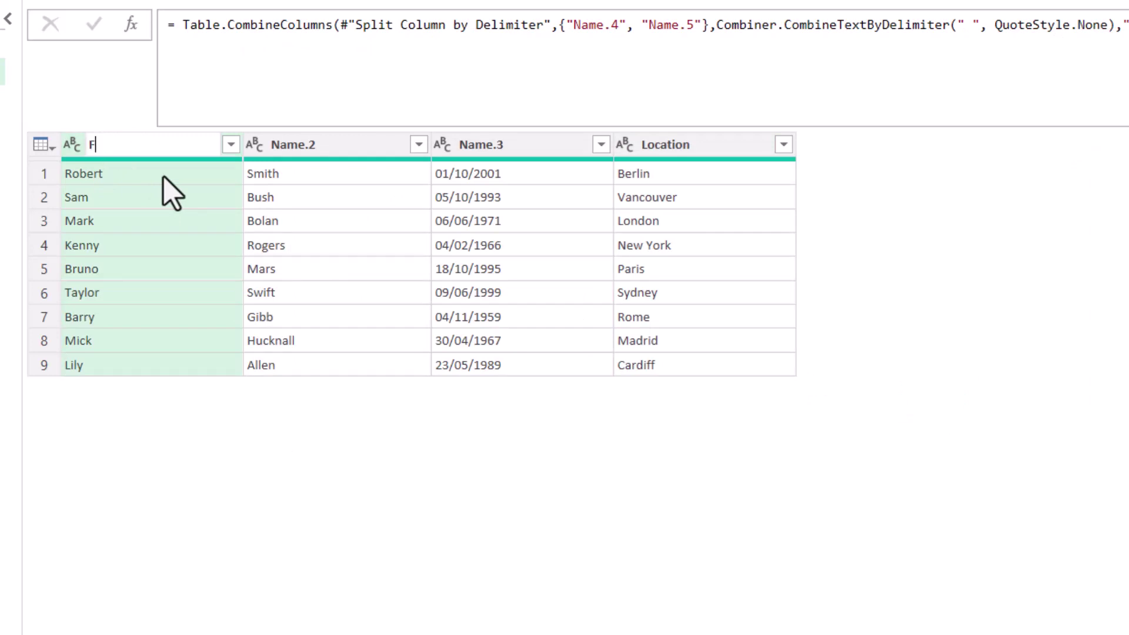
type("irst Name")
key("Return")
left_click(306, 147)
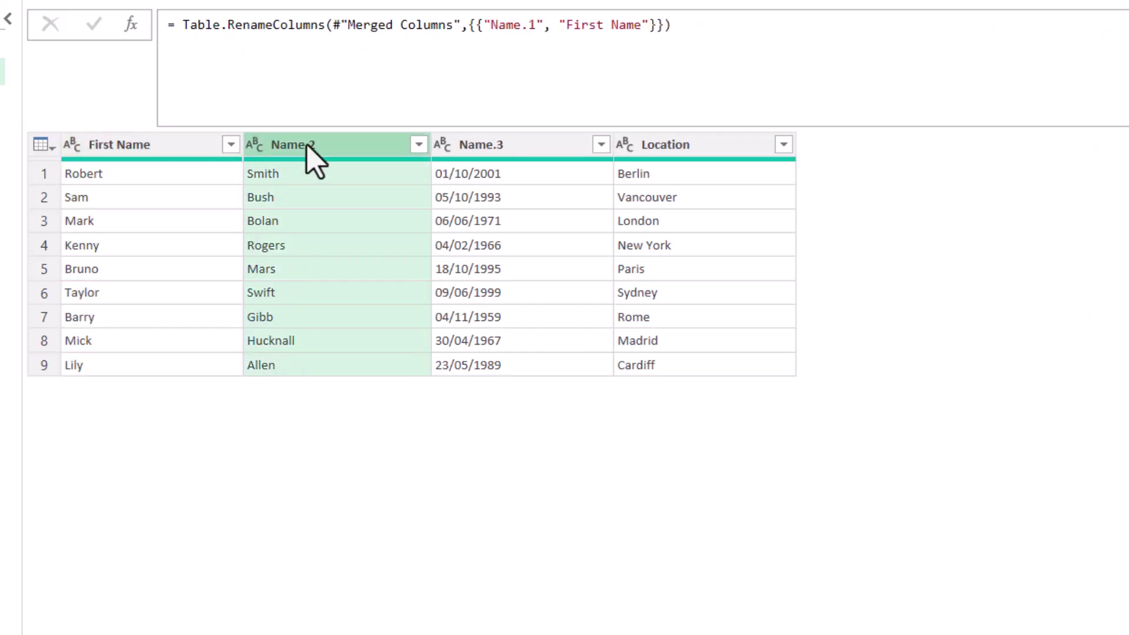
double_click(308, 145)
type("Last Name")
key("Return")
double_click(501, 144)
type("Date")
key("Return")
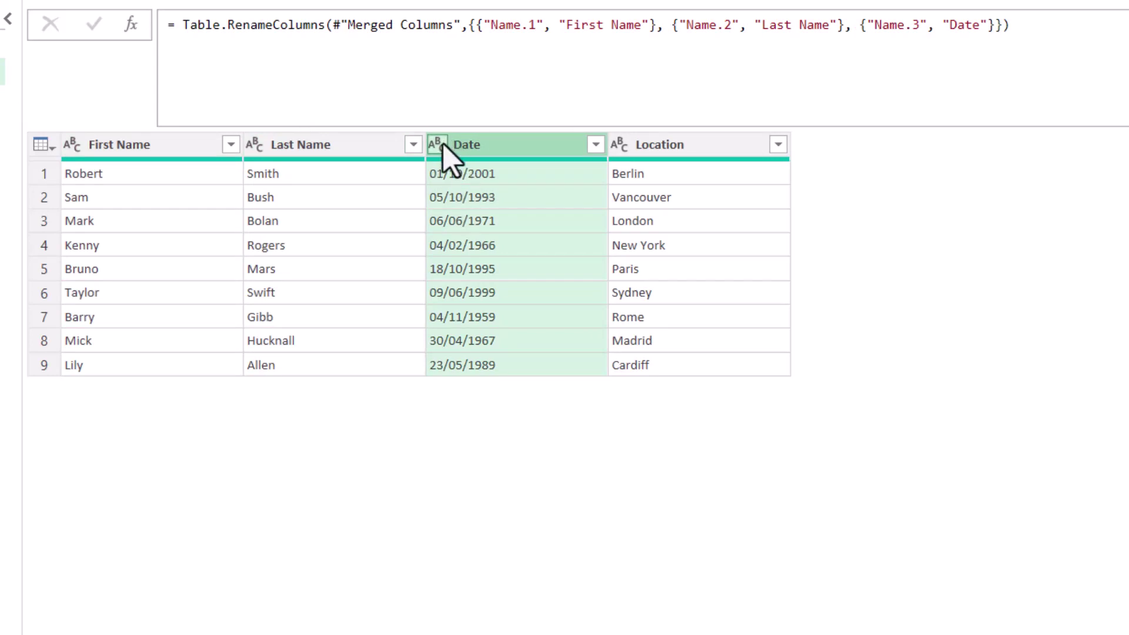
left_click(438, 144)
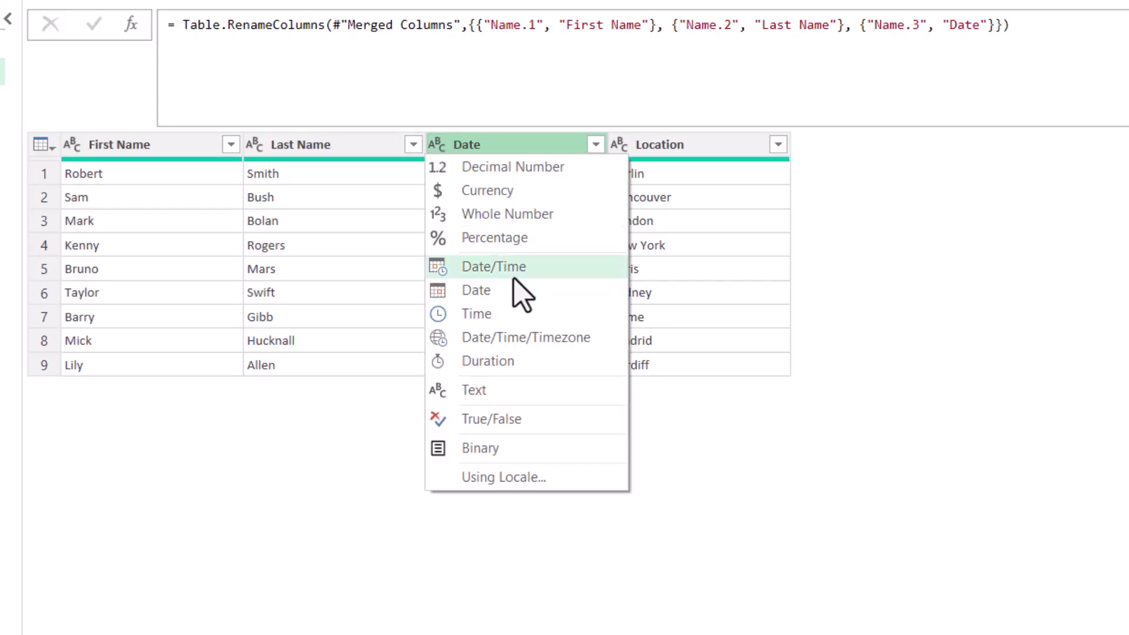
left_click(521, 306)
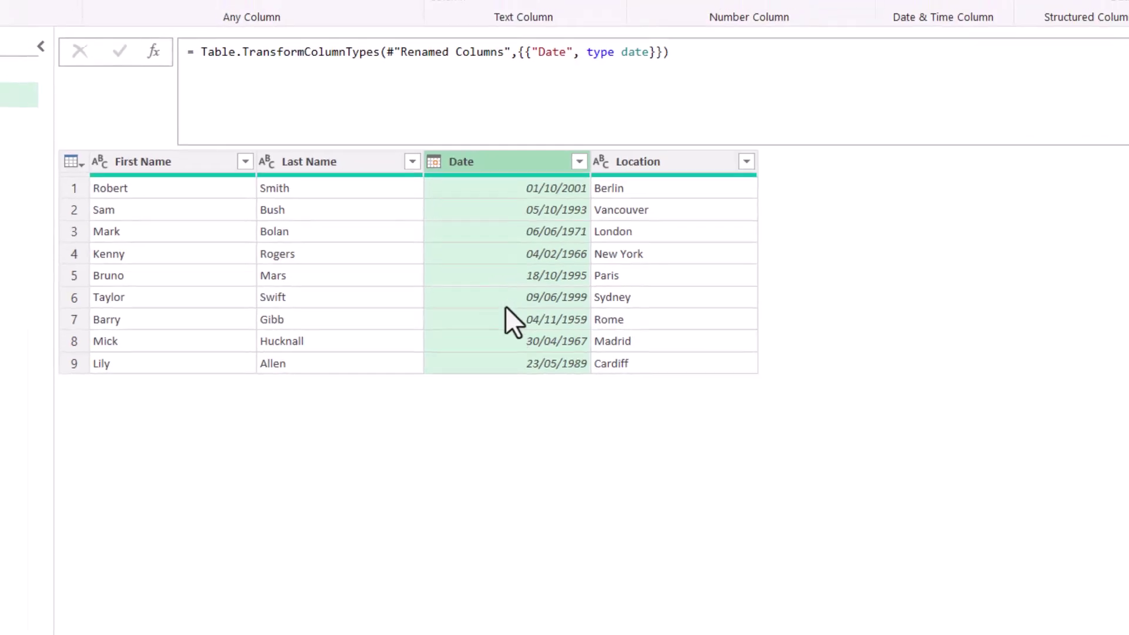
Step: Close the editor and load Table8's four columns onto a new Table8 sheet
left_click(62, 24)
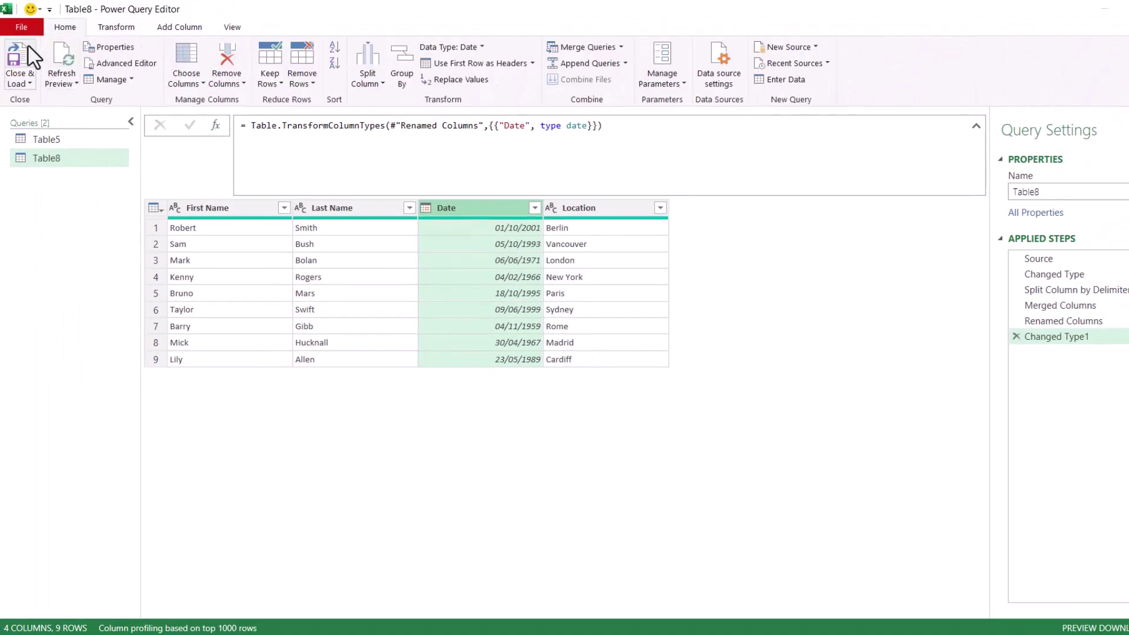
left_click(19, 62)
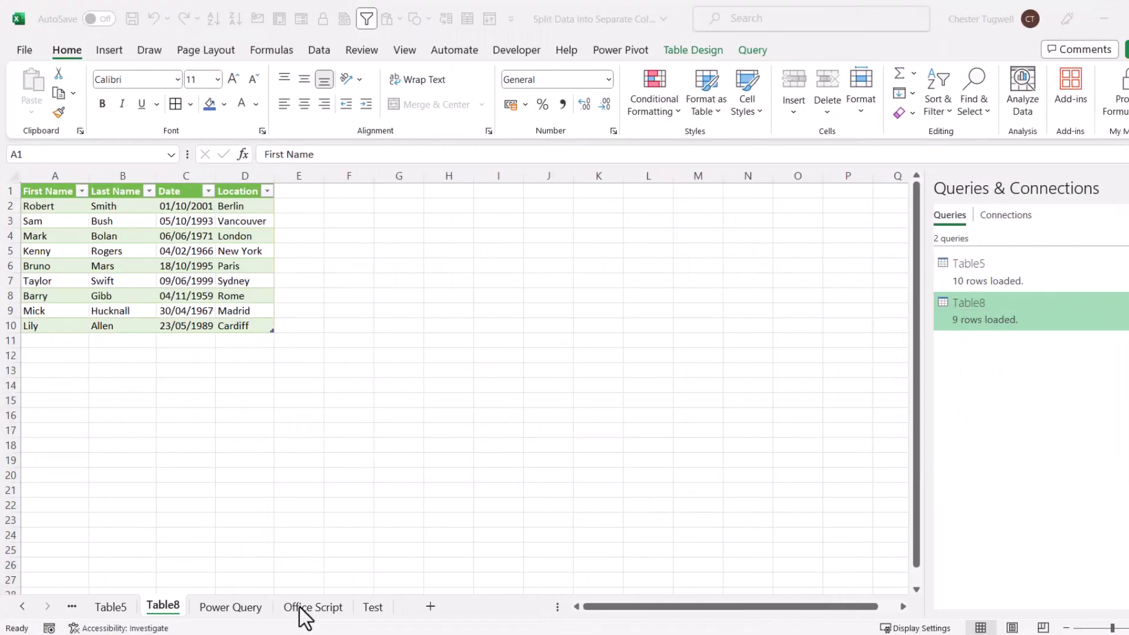
Step: Go to the Office Script sheet and close the Queries & Connections pane
left_click(302, 609)
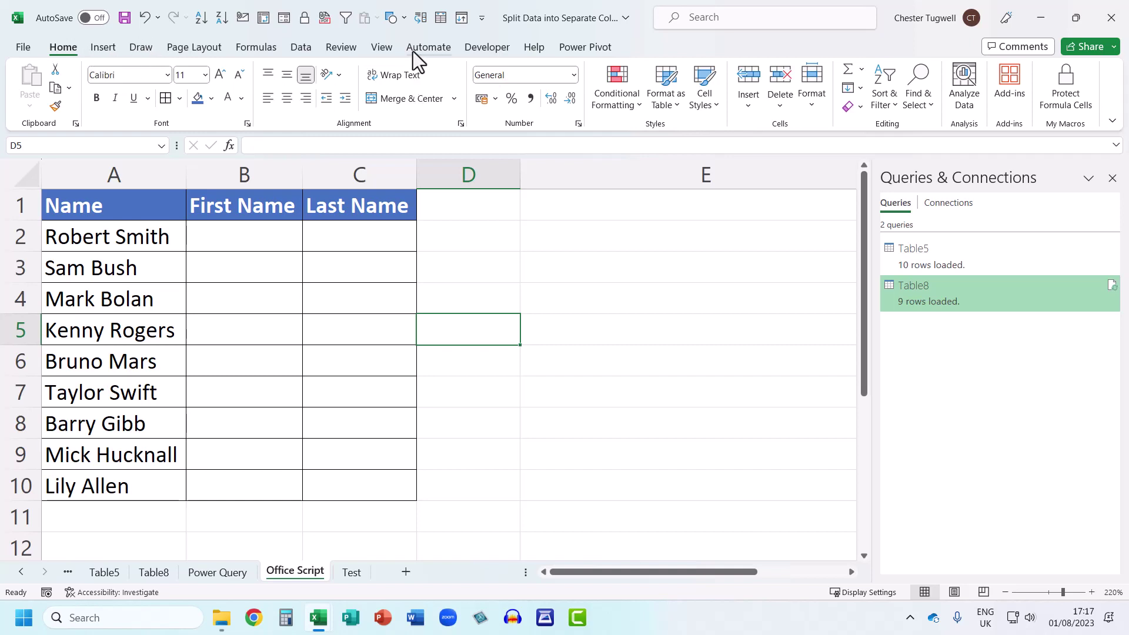
left_click(428, 48)
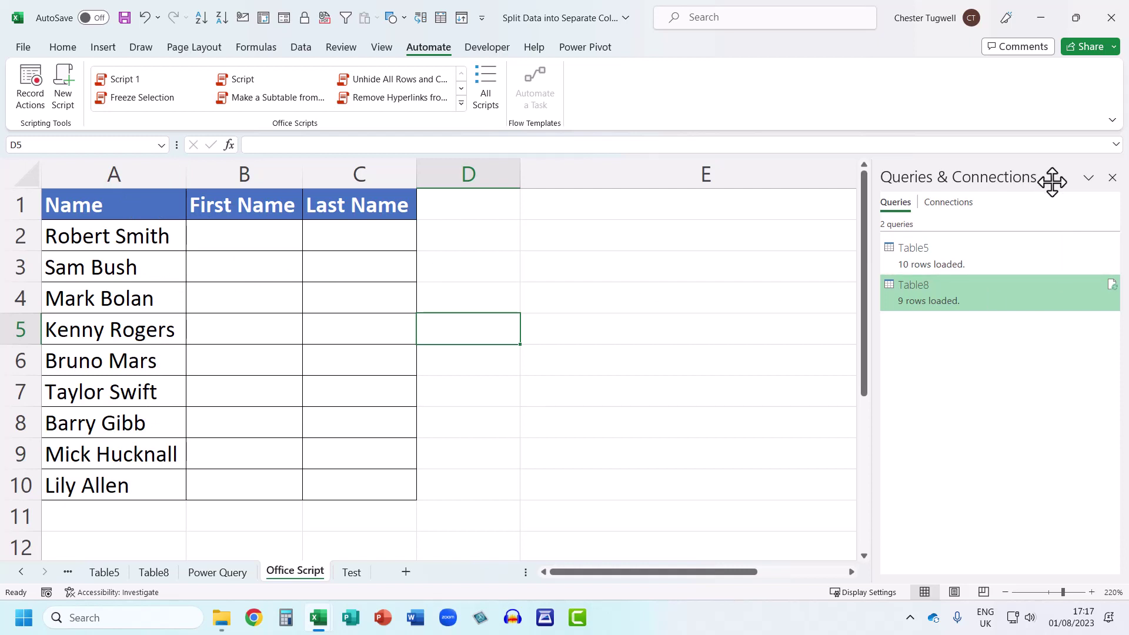
left_click(1112, 179)
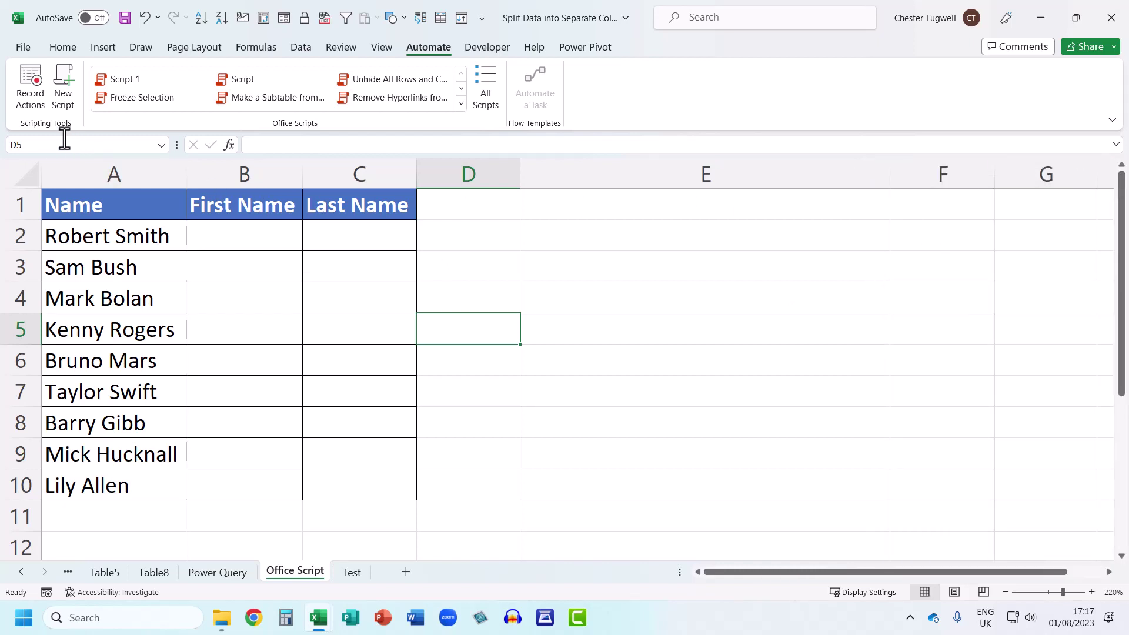
Step: Start recording actions, select names A2:A10, and begin a Delimited Text to Columns split
left_click(33, 101)
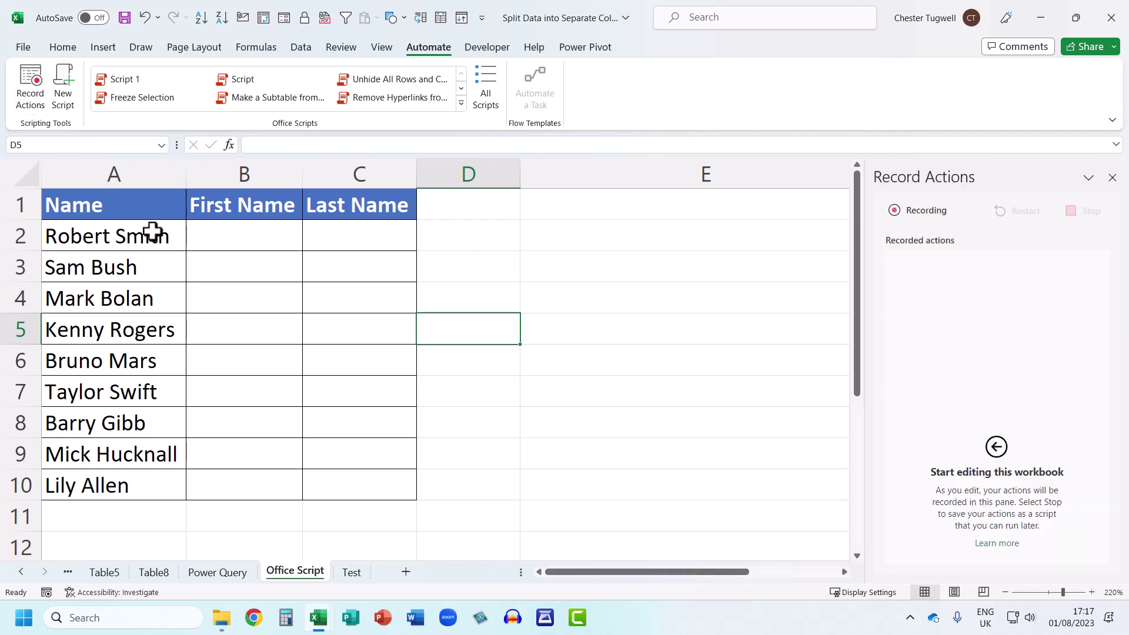
left_click_drag(152, 231, 135, 478)
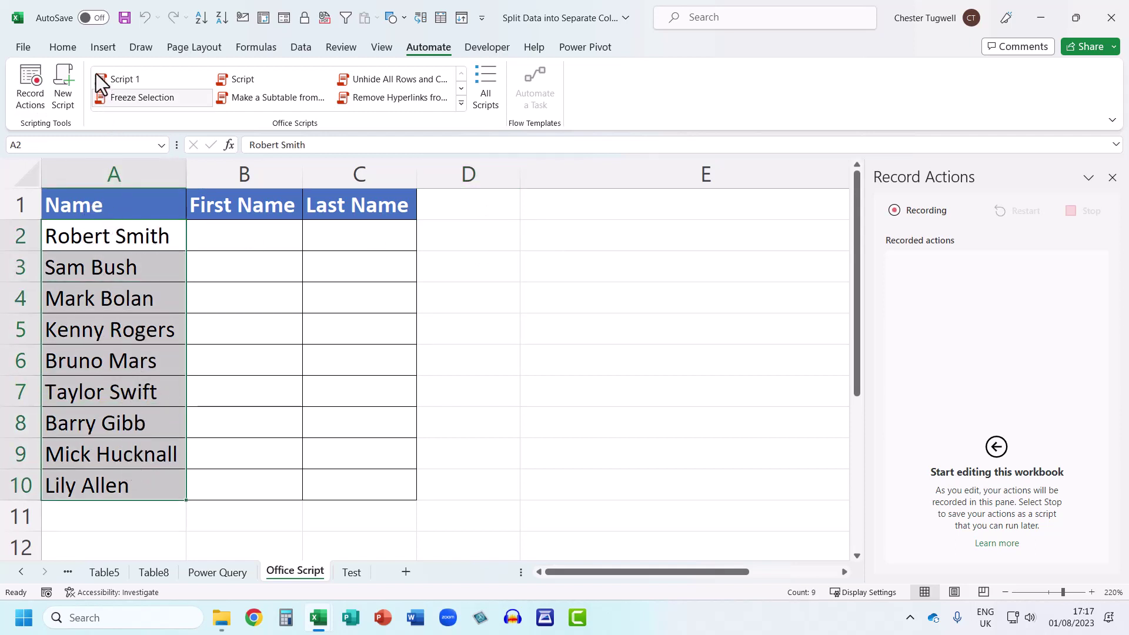
left_click(306, 50)
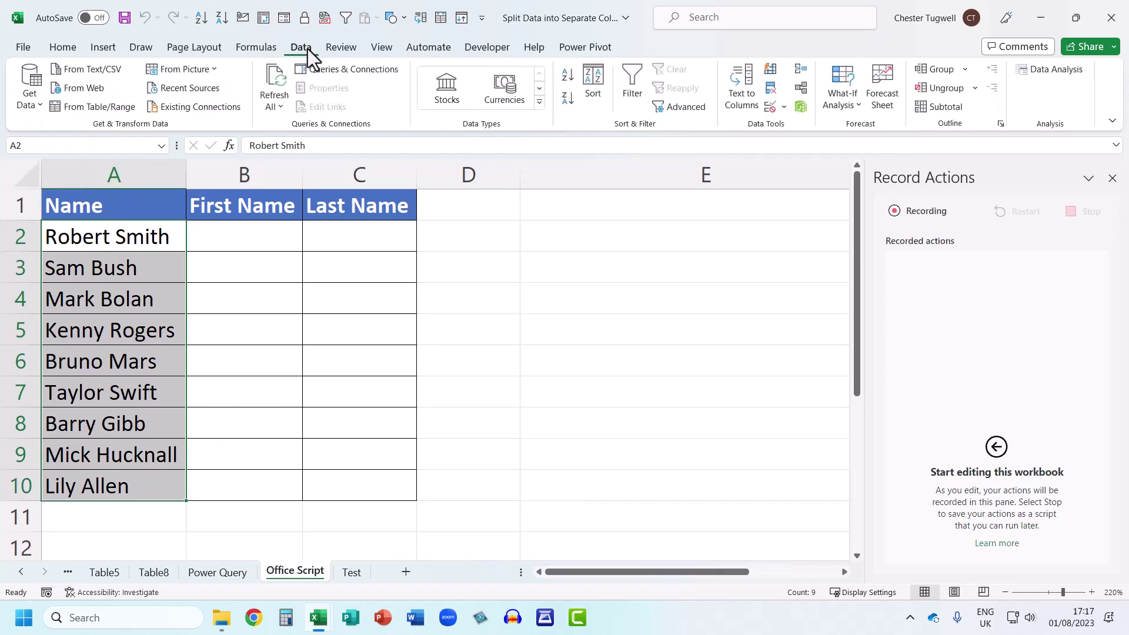
left_click(740, 103)
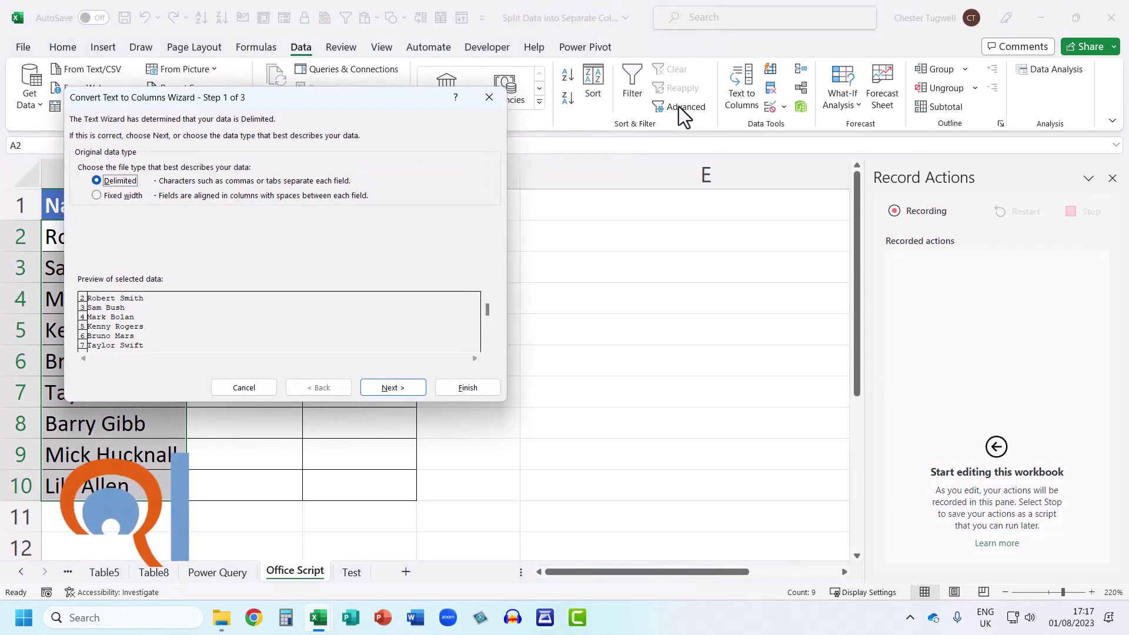
left_click(389, 387)
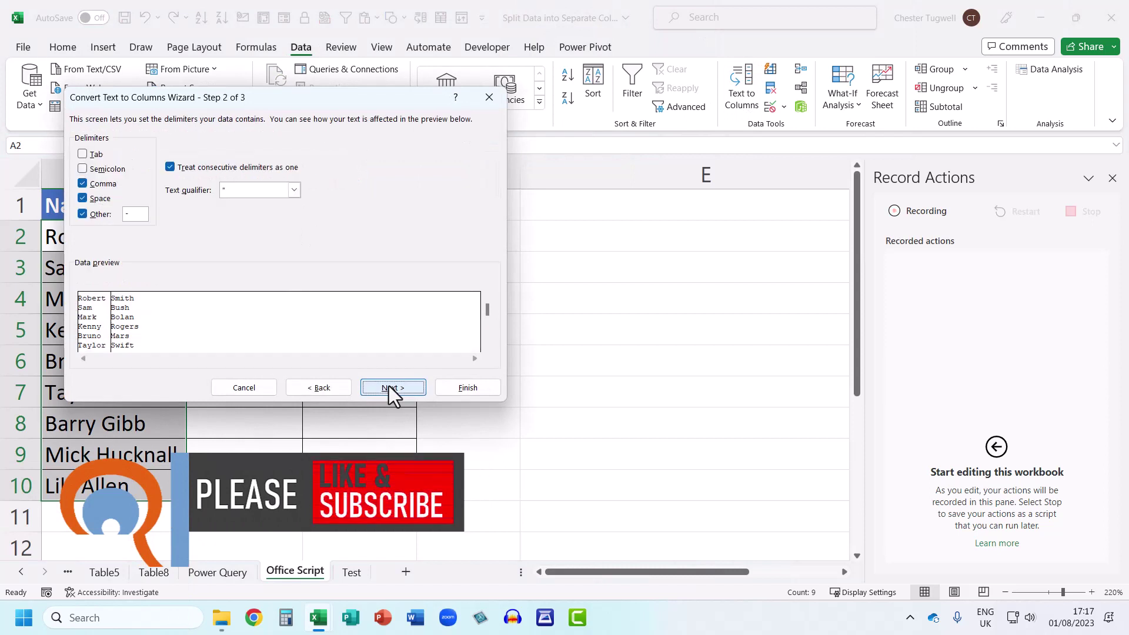
Step: Split on space only, with output starting at $B$2, replacing existing cells
left_click(82, 215)
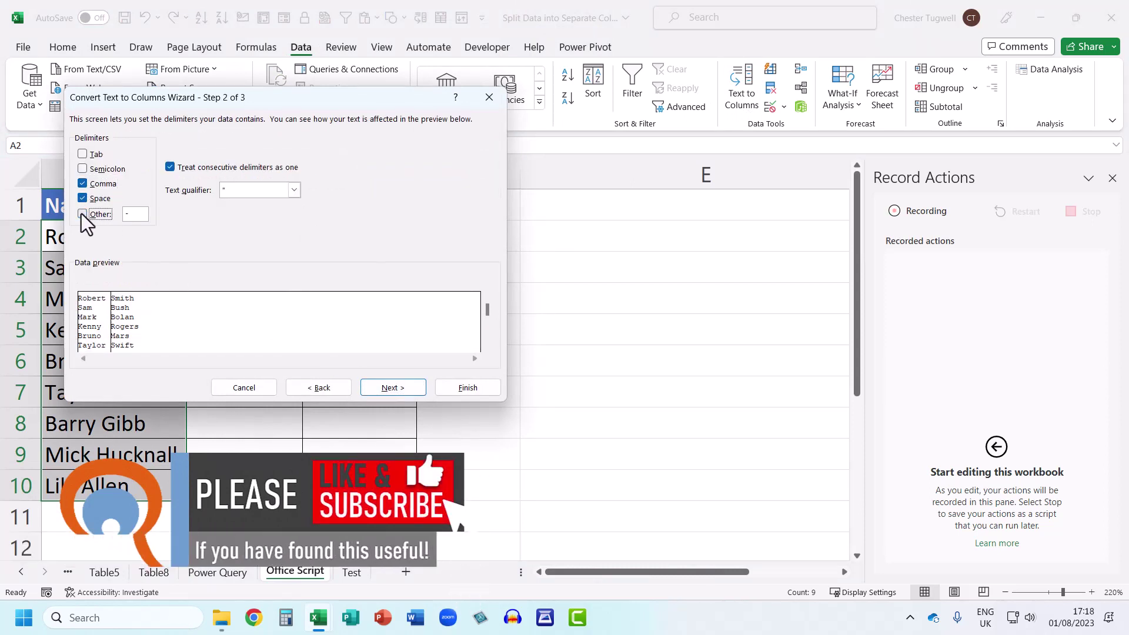
left_click(82, 183)
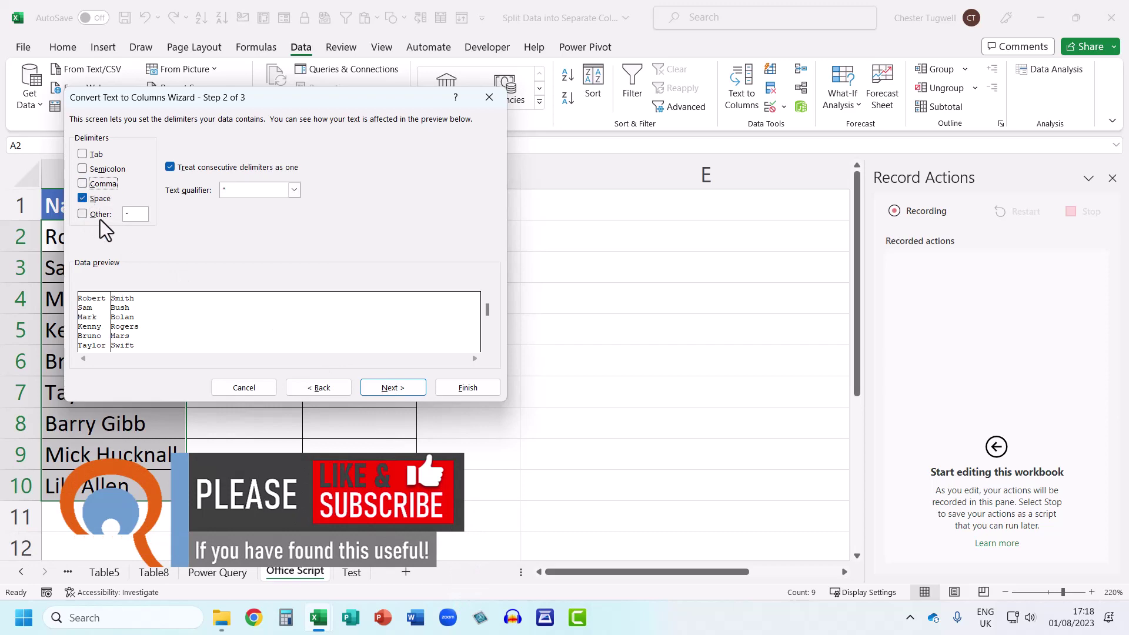
left_click(389, 388)
left_click_drag(208, 96, 606, 93)
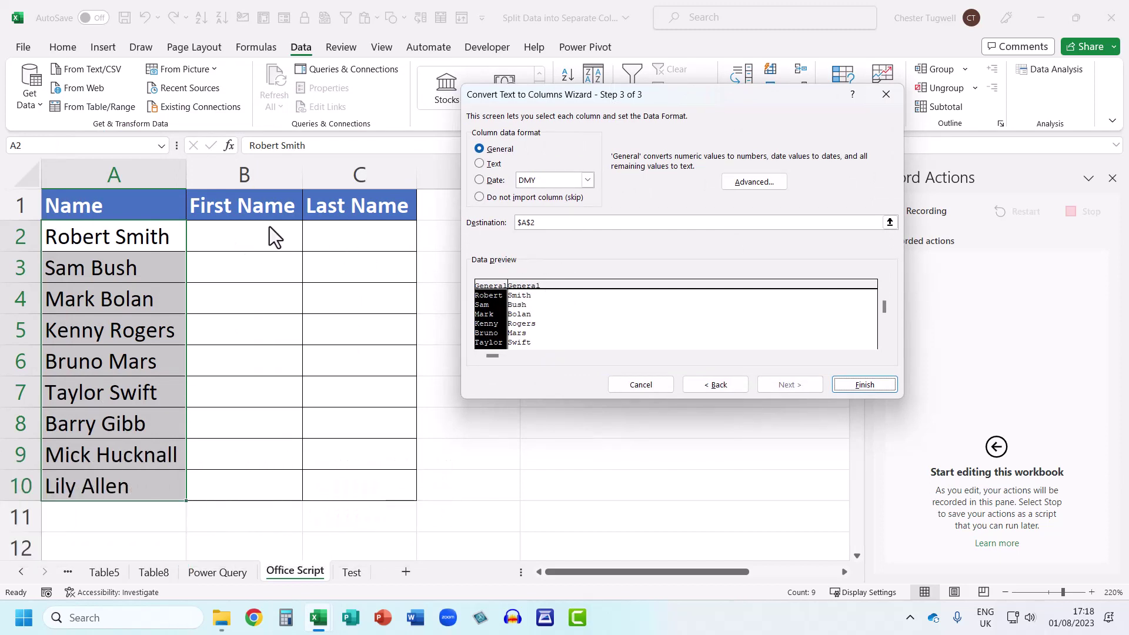
left_click(536, 223)
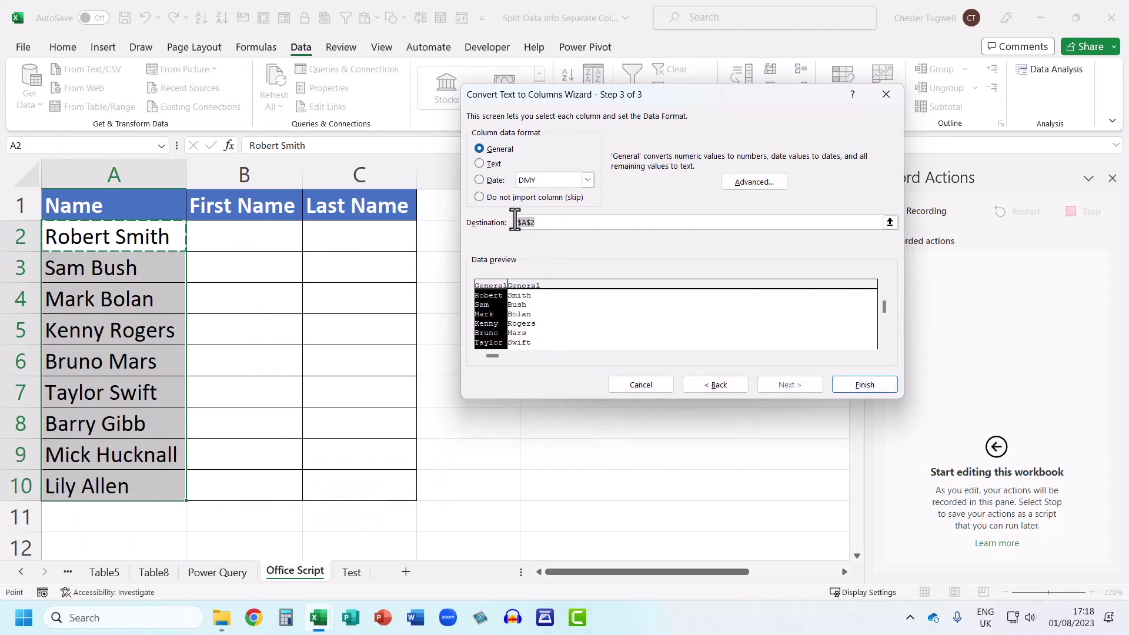
left_click(262, 230)
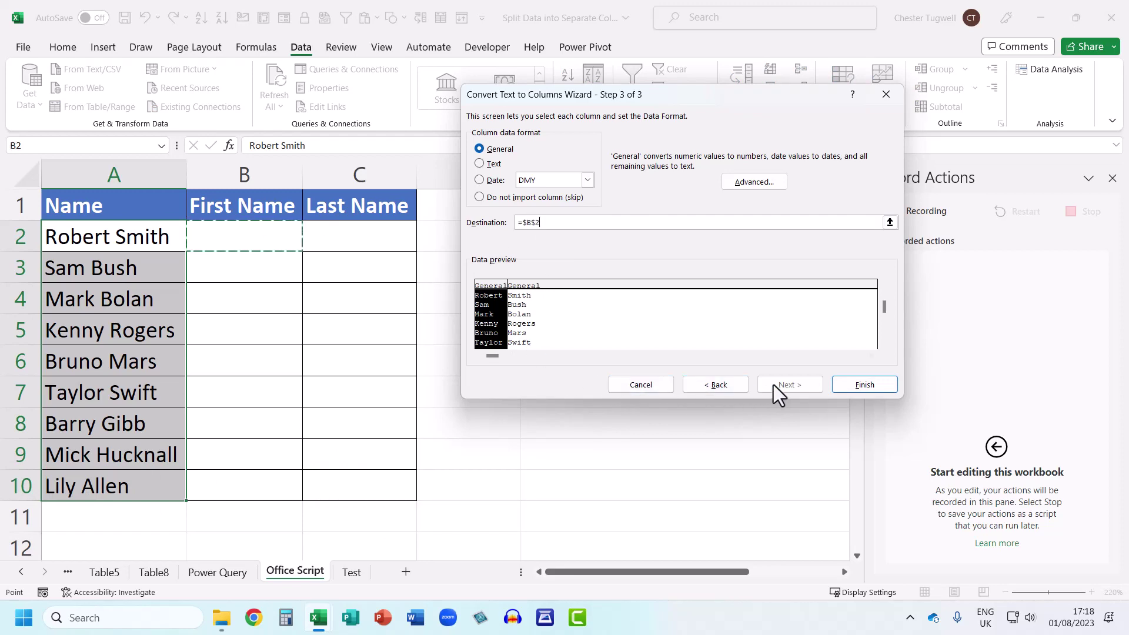
left_click(850, 386)
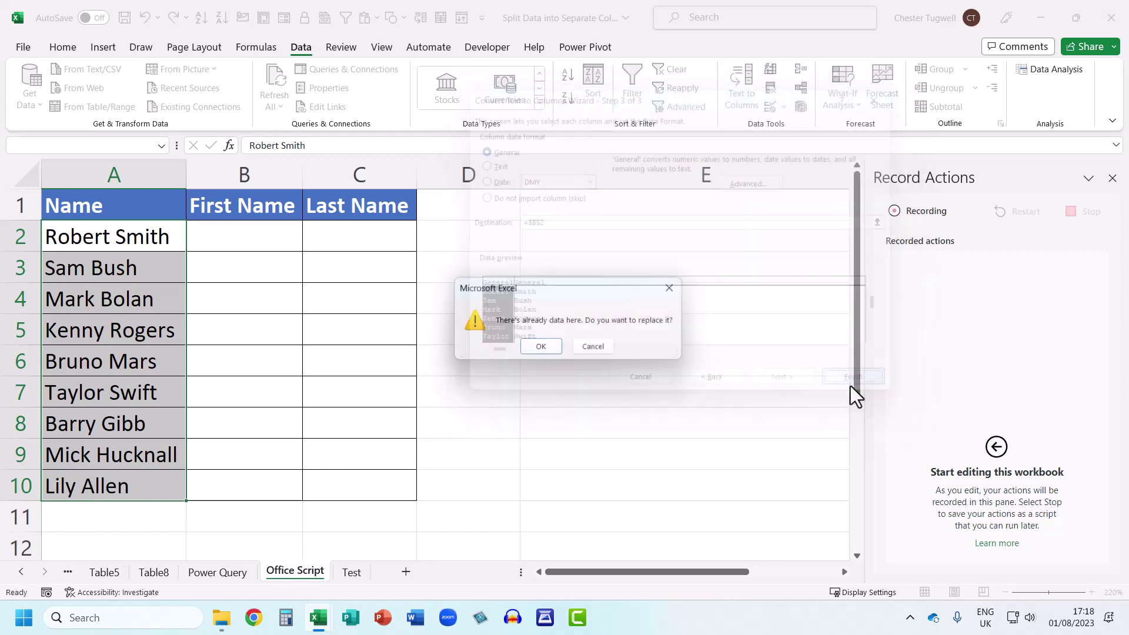
left_click(541, 348)
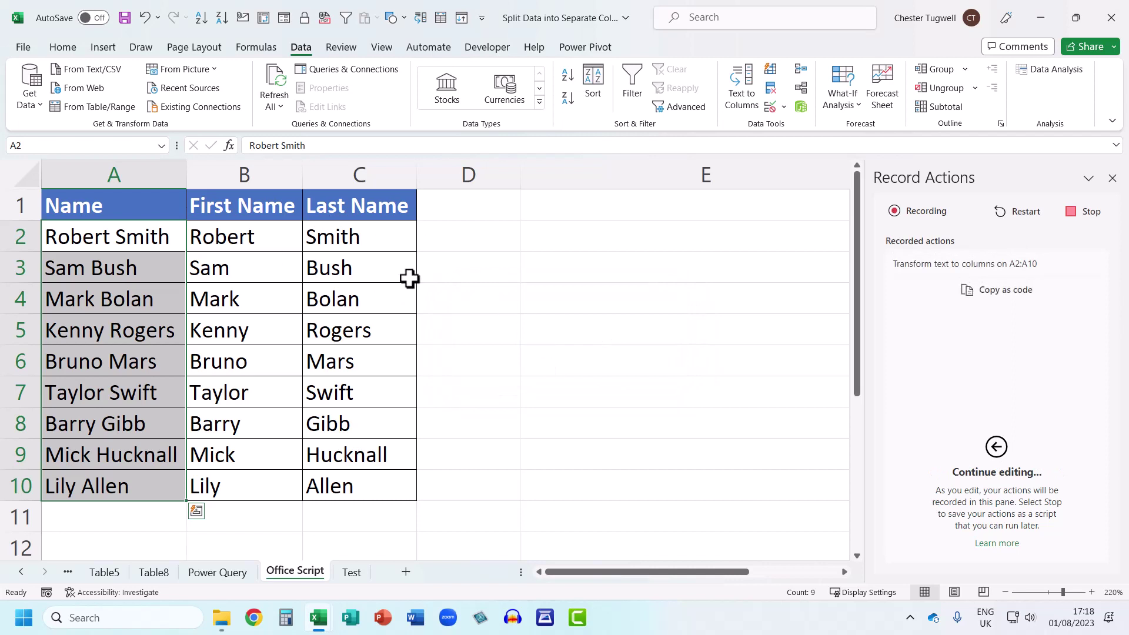
Step: Stop recording, rename the script from Script 2 to 'Split Names', and go to the Test sheet
left_click(1085, 213)
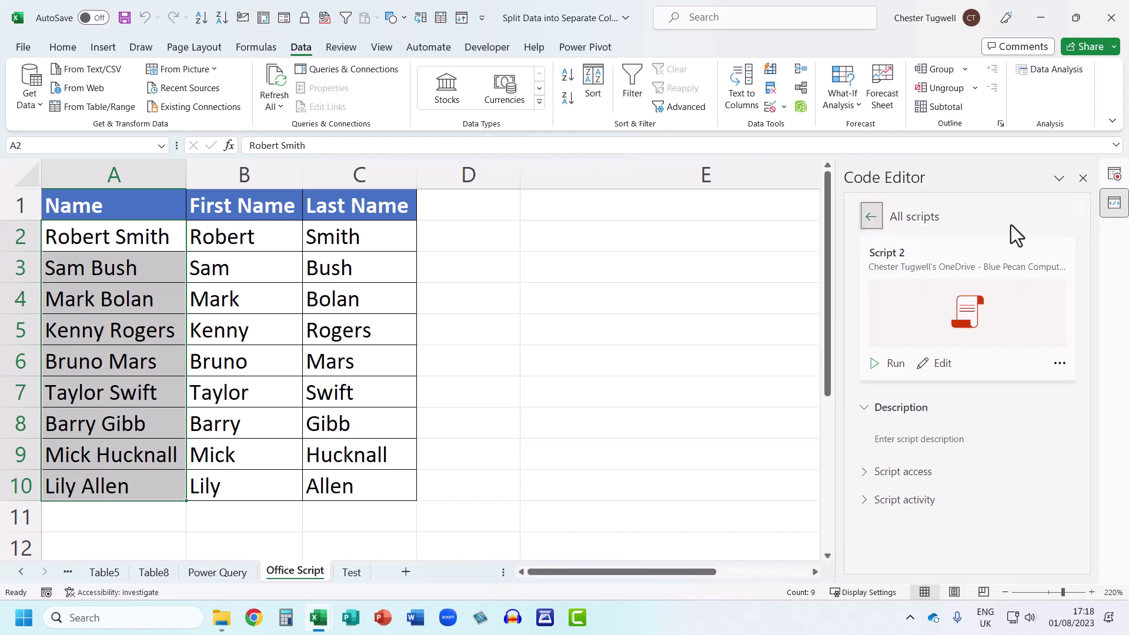
left_click(896, 254)
left_click_drag(910, 254, 852, 253)
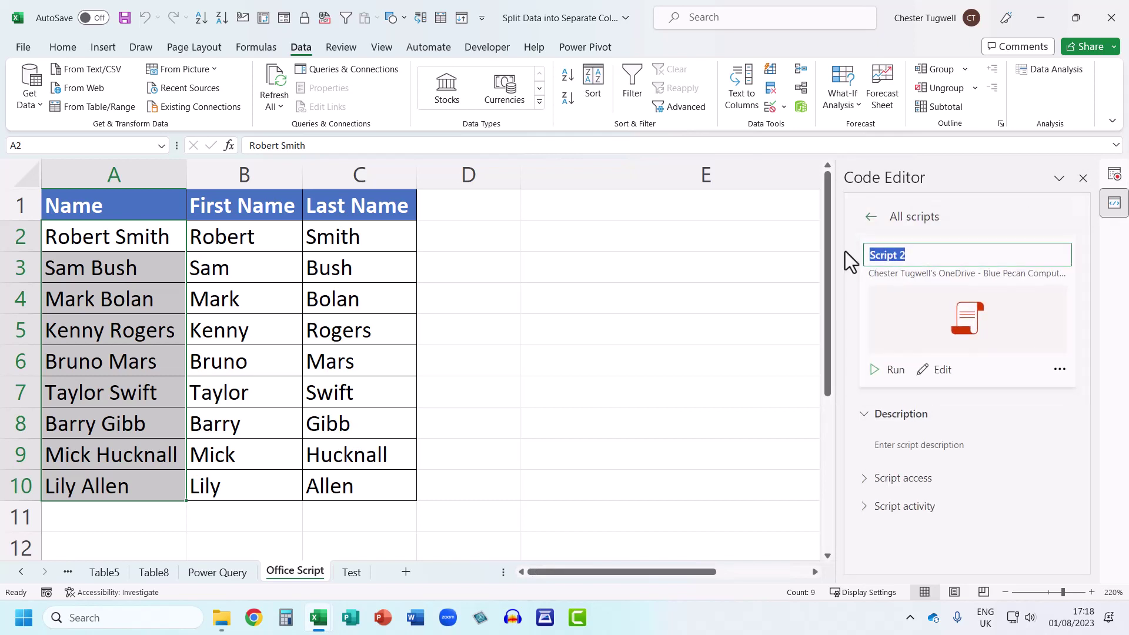
type("Split Names")
key("Return")
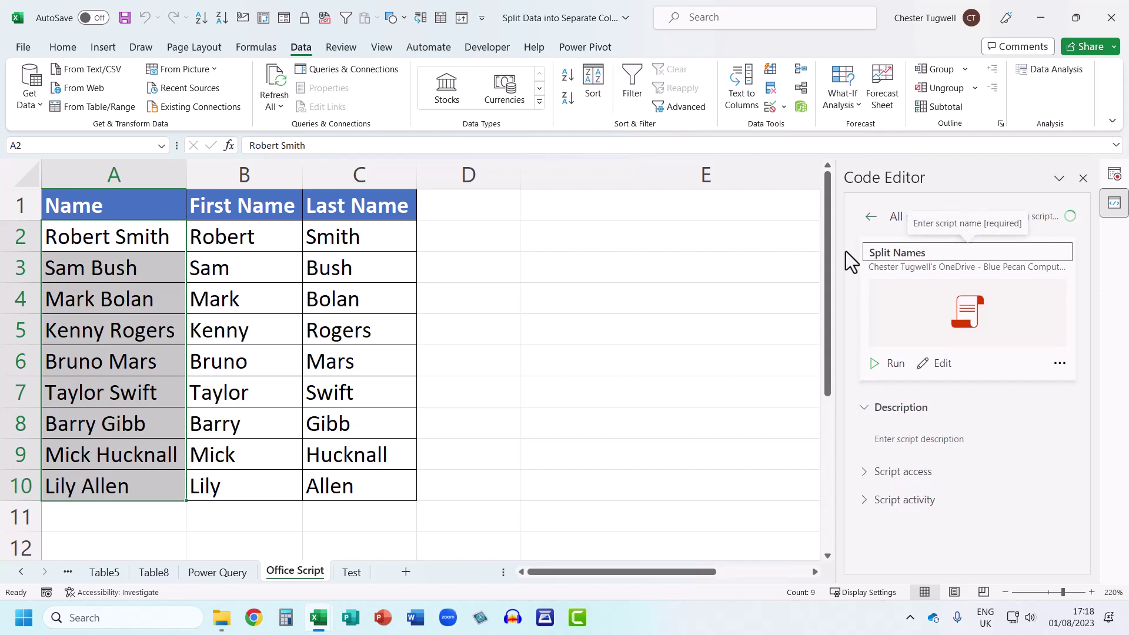
left_click(351, 573)
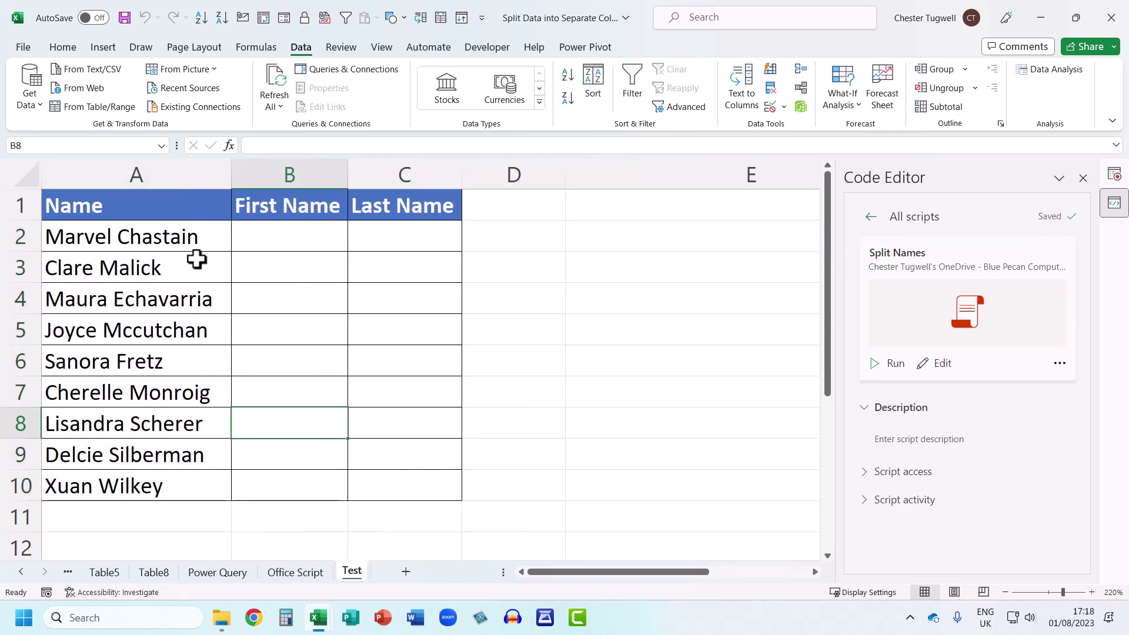
Step: Run the saved Split Names script from the Automate tab against the Test sheet's name list
left_click(151, 265)
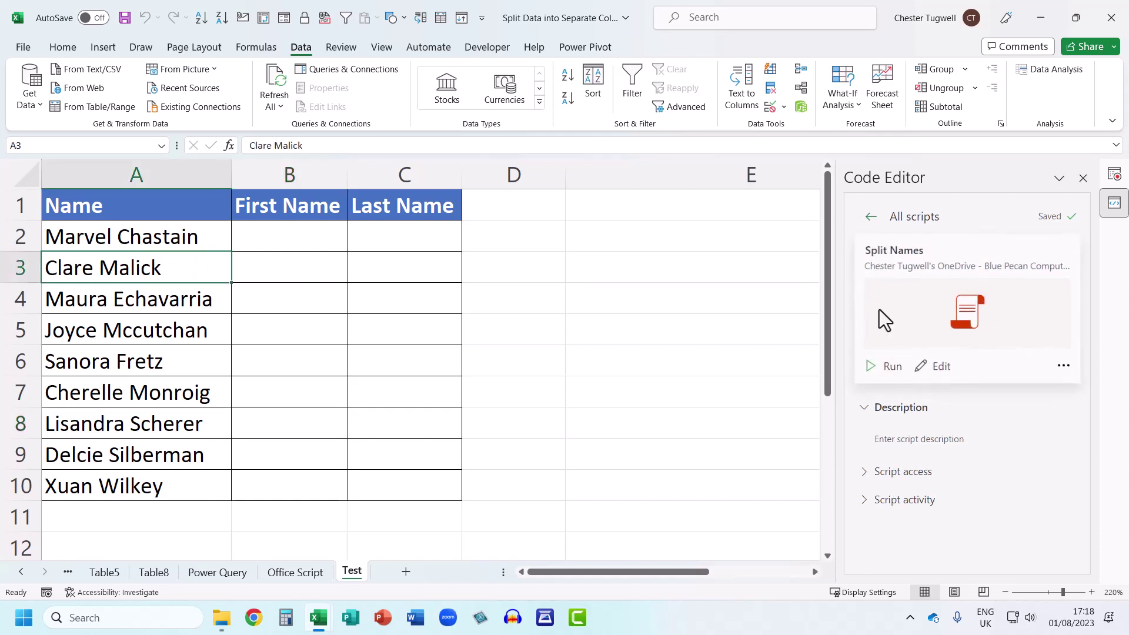
left_click(428, 47)
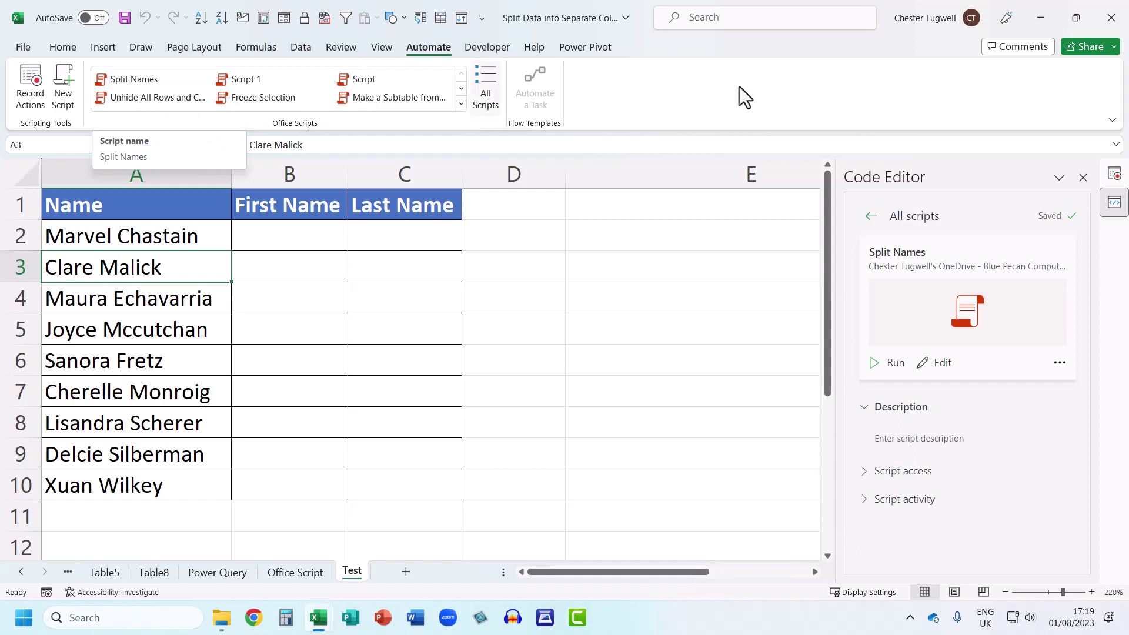
left_click(1083, 179)
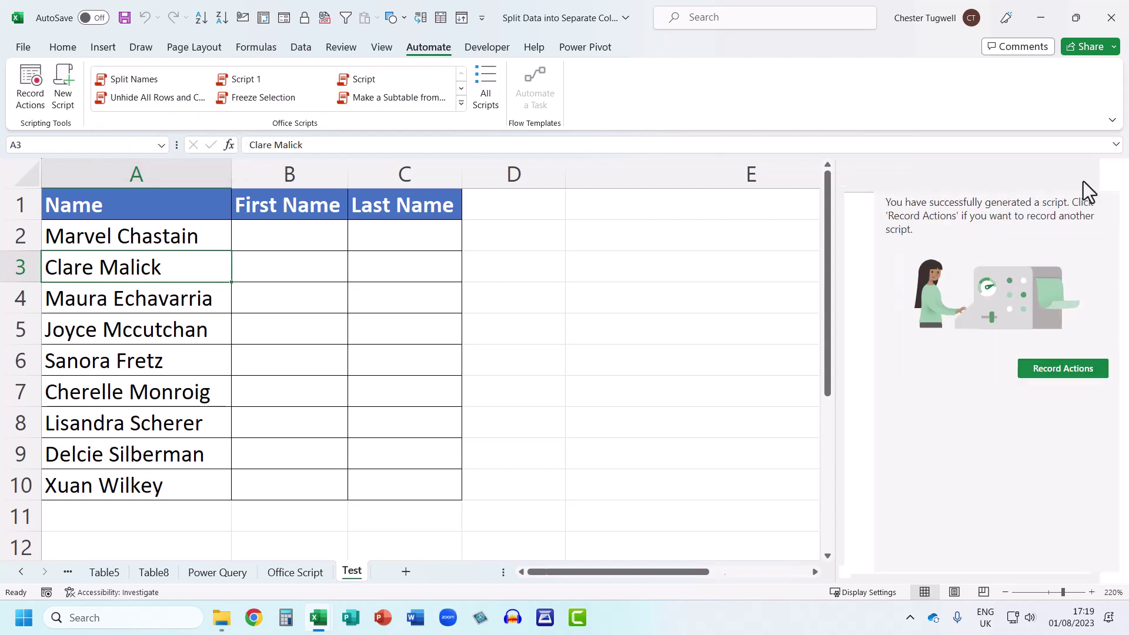
left_click(122, 80)
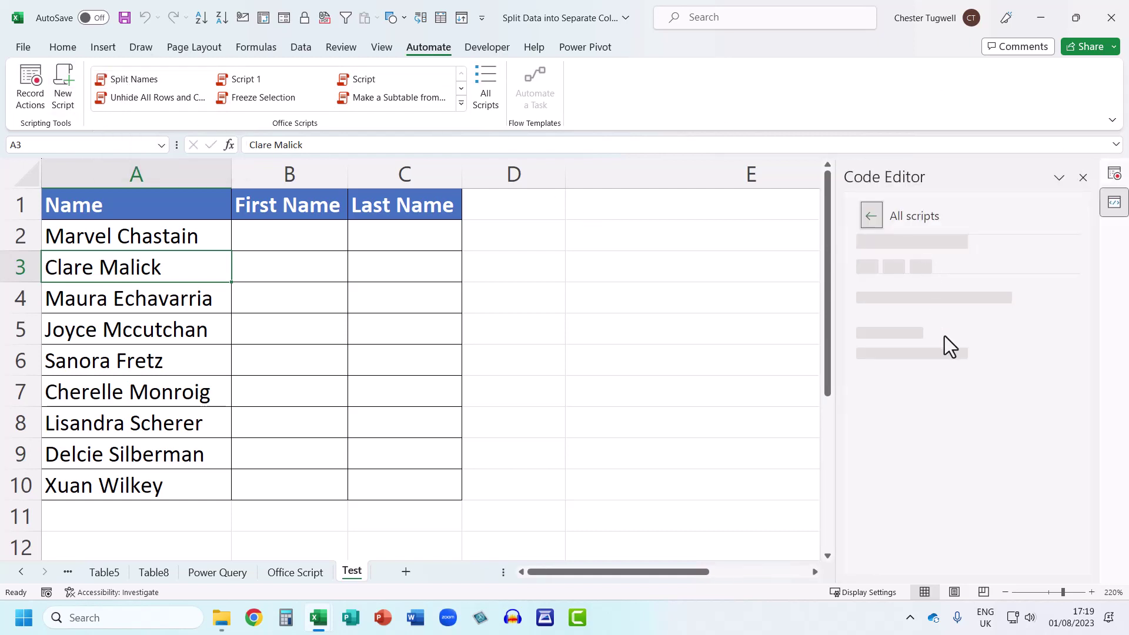
left_click(896, 370)
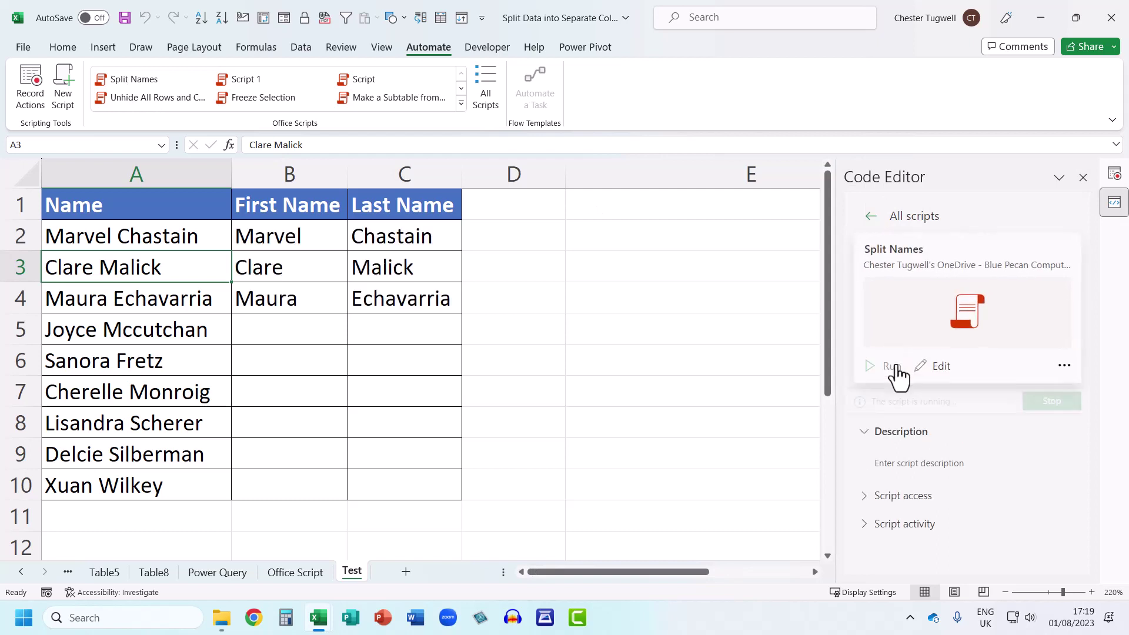